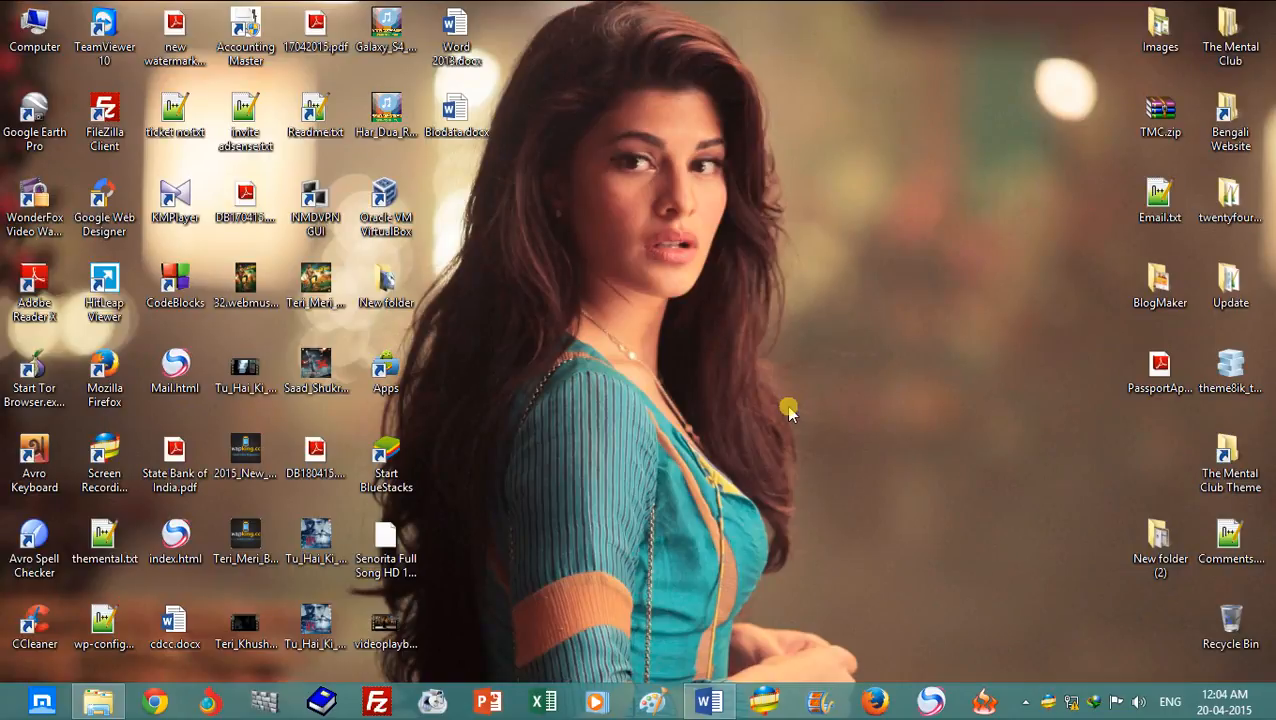
- Advance the desktop wallpaper to the next background three times
right_click(892, 325)
left_click(987, 469)
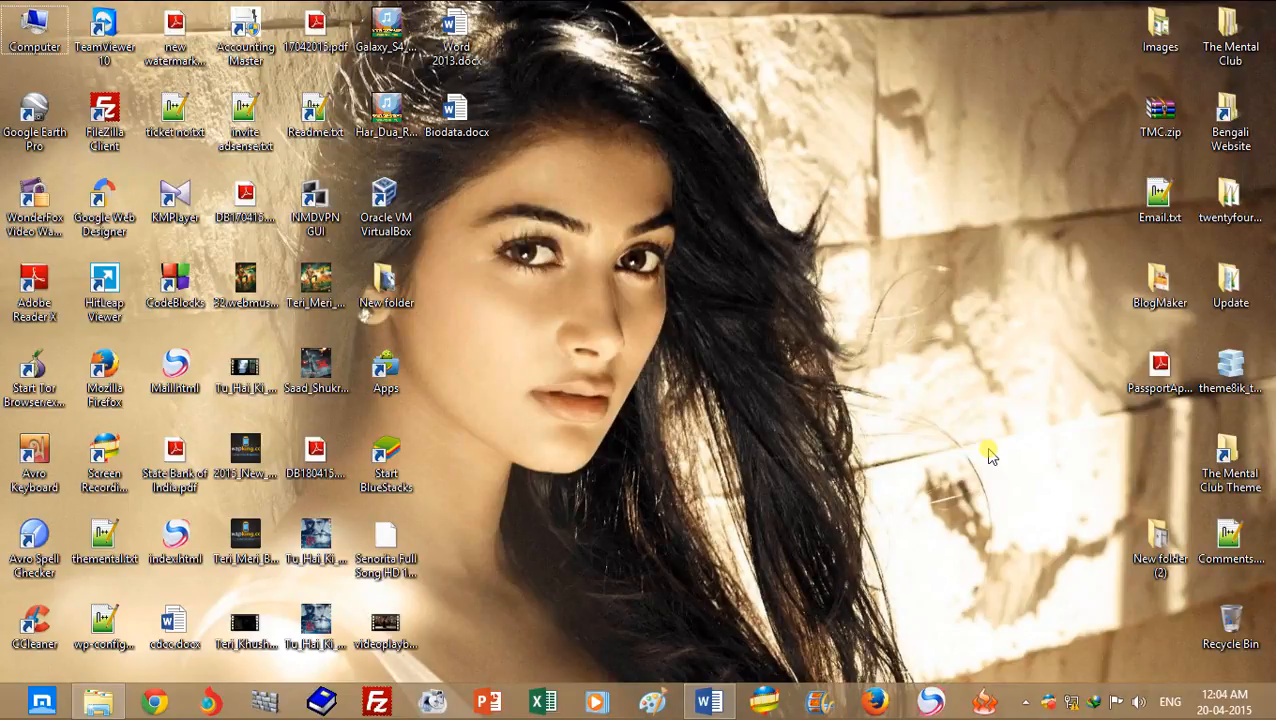
right_click(891, 243)
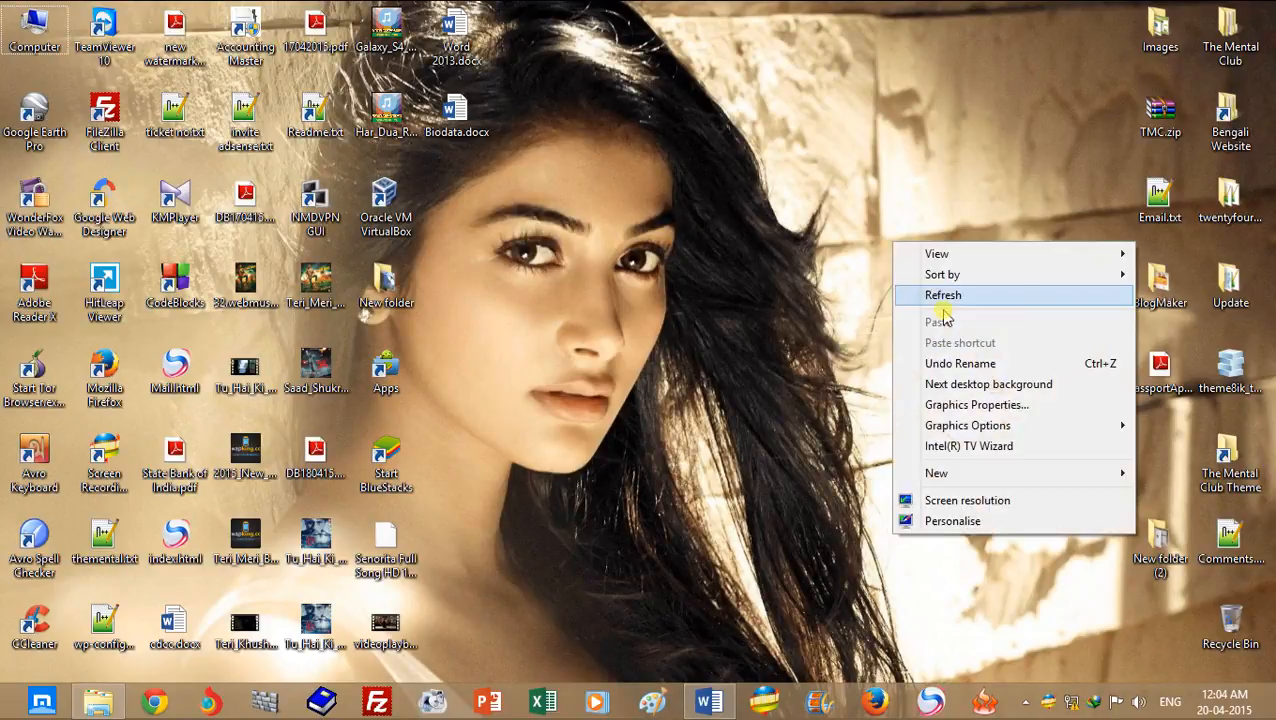
left_click(965, 388)
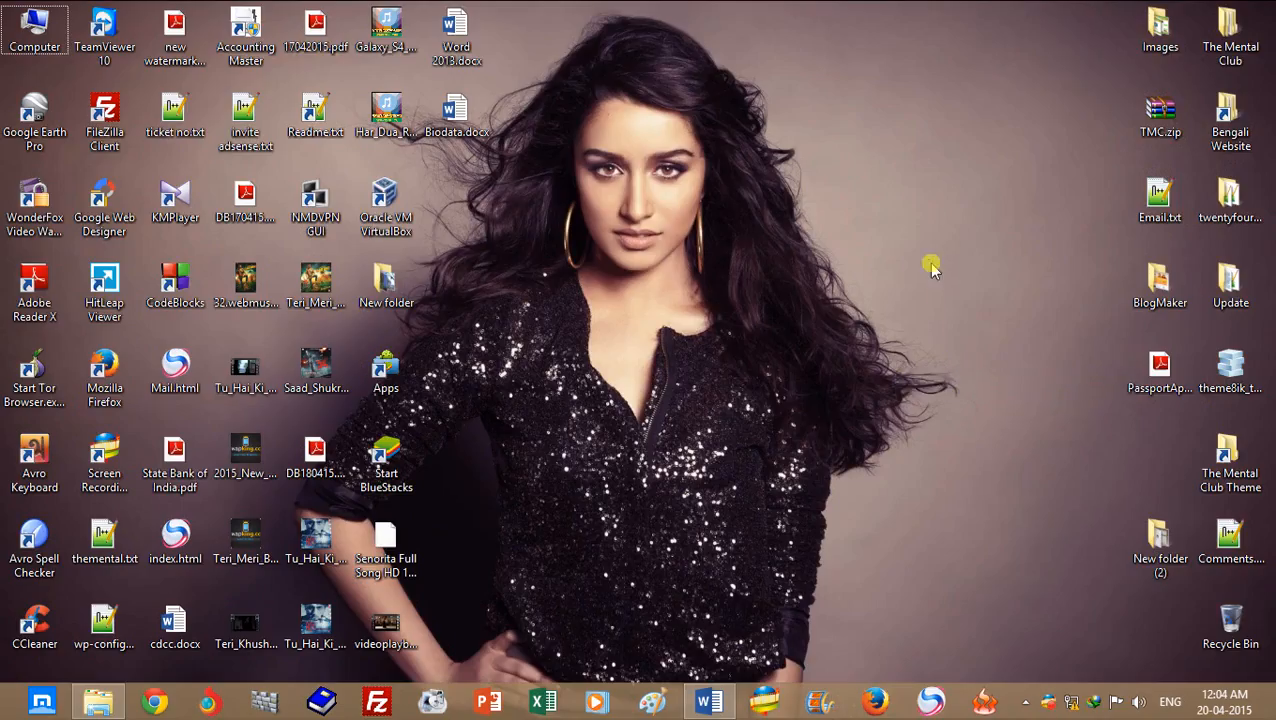
right_click(931, 264)
left_click(993, 405)
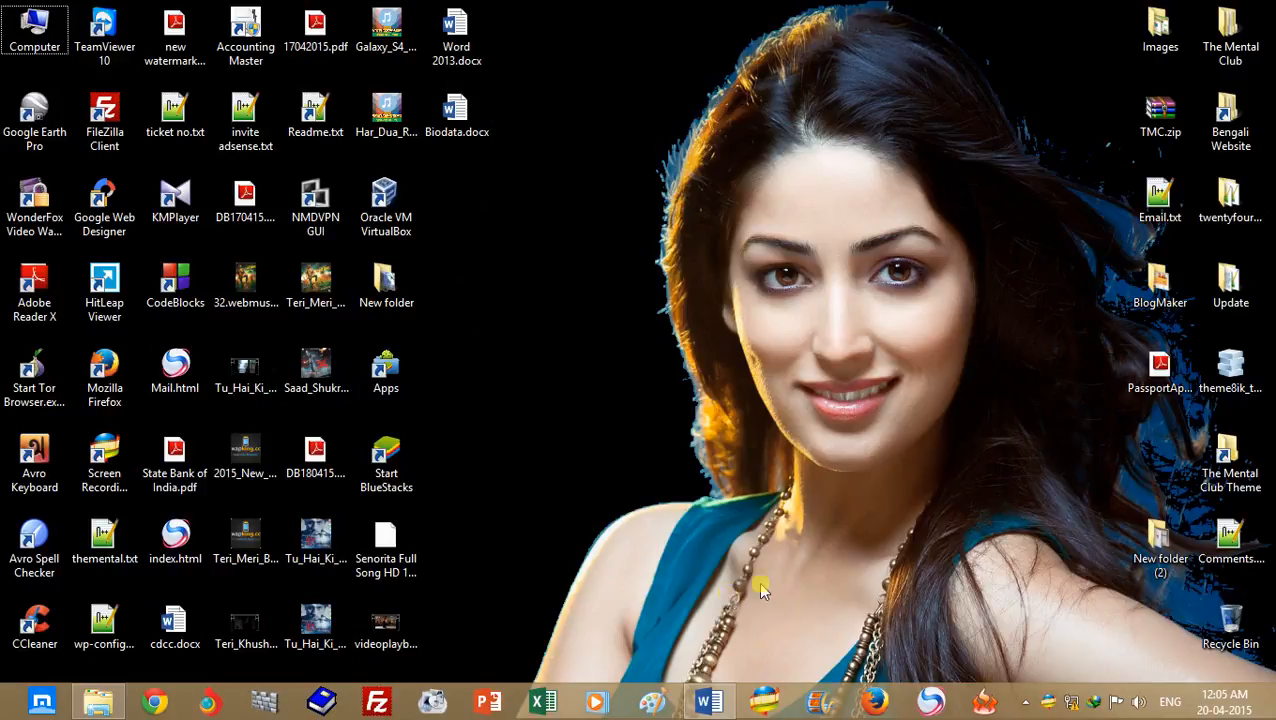
- Switch to the open Word document and delete the mail-merge field block below the Bengali title lines
left_click(710, 702)
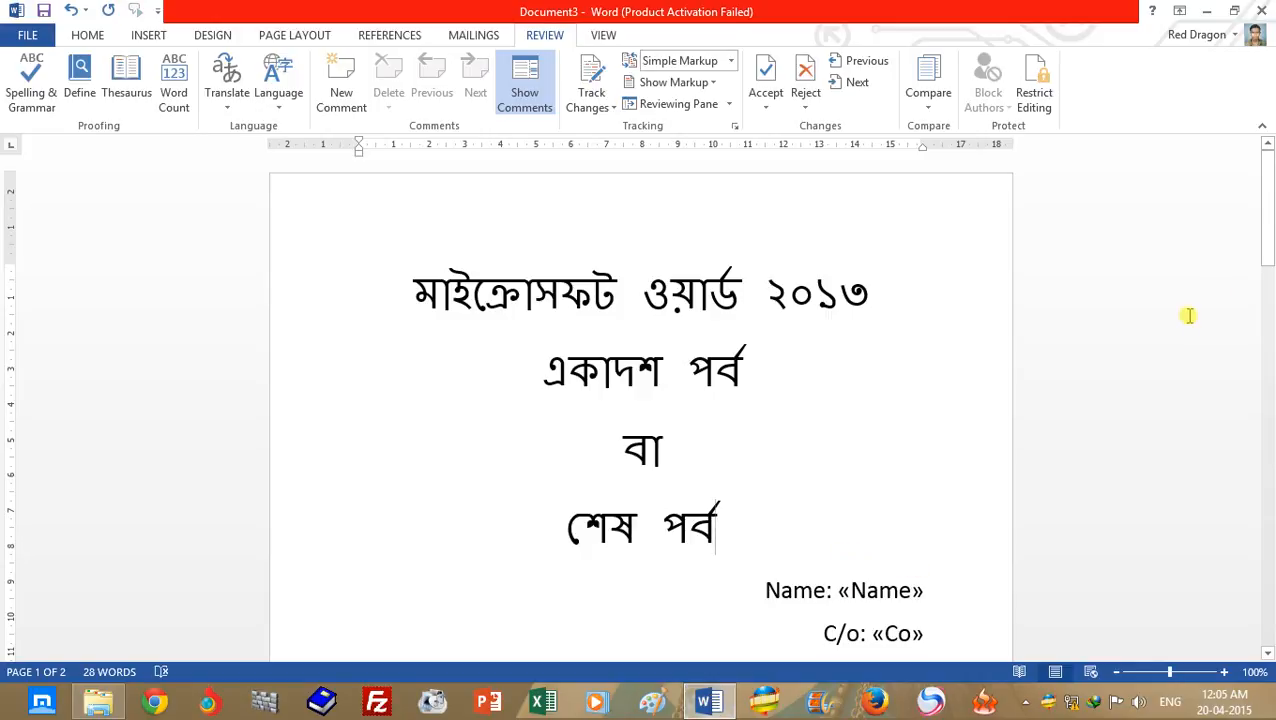
mouse_move(1268, 240)
left_mouse_down()
mouse_move(1268, 475)
mouse_move(1270, 195)
mouse_move(1268, 218)
left_mouse_up()
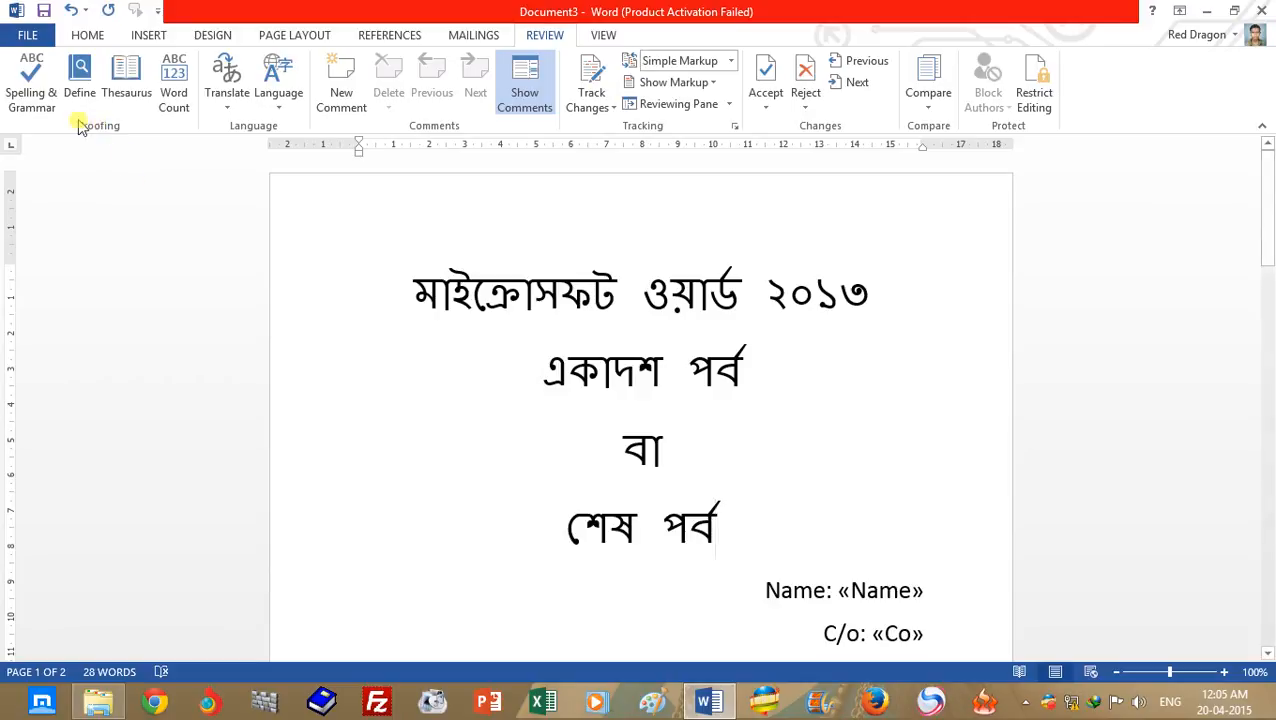
left_click_drag(1271, 197, 1268, 290)
left_click_drag(749, 190, 889, 578)
key("Delete")
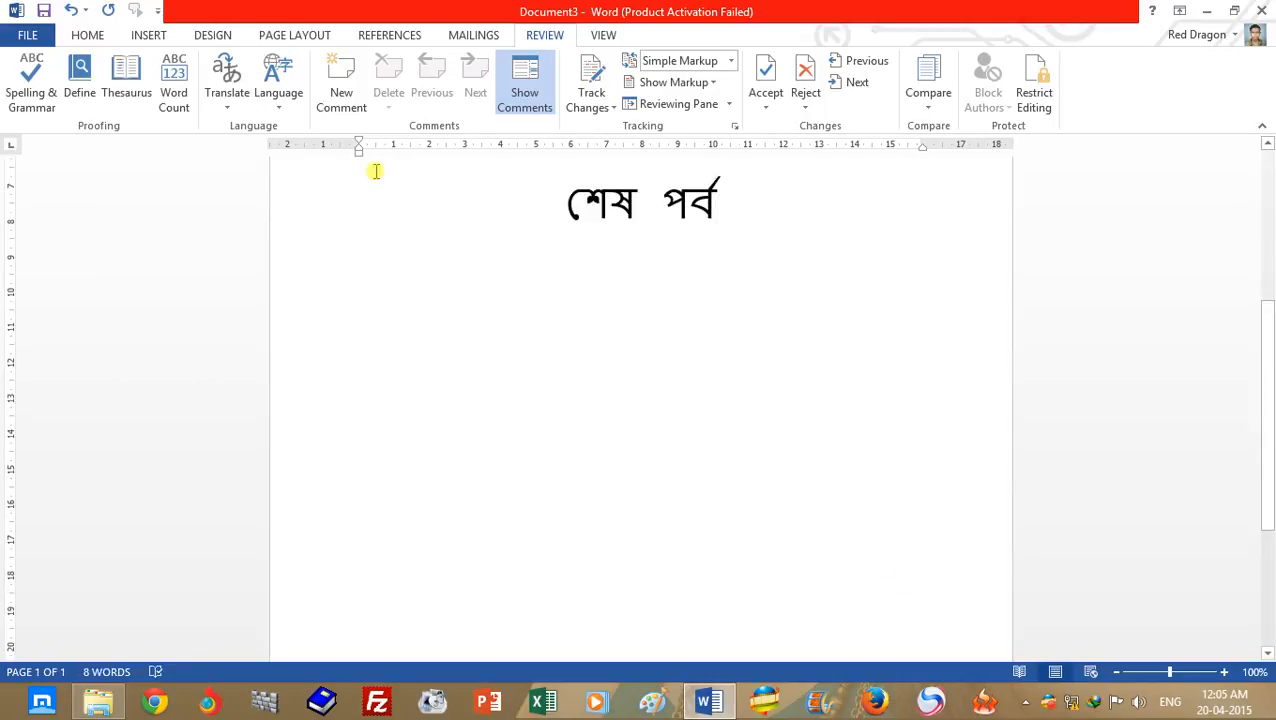
- Add the justified line "i go to school." in Calibri (Body) below the Bengali title lines
left_click(87, 35)
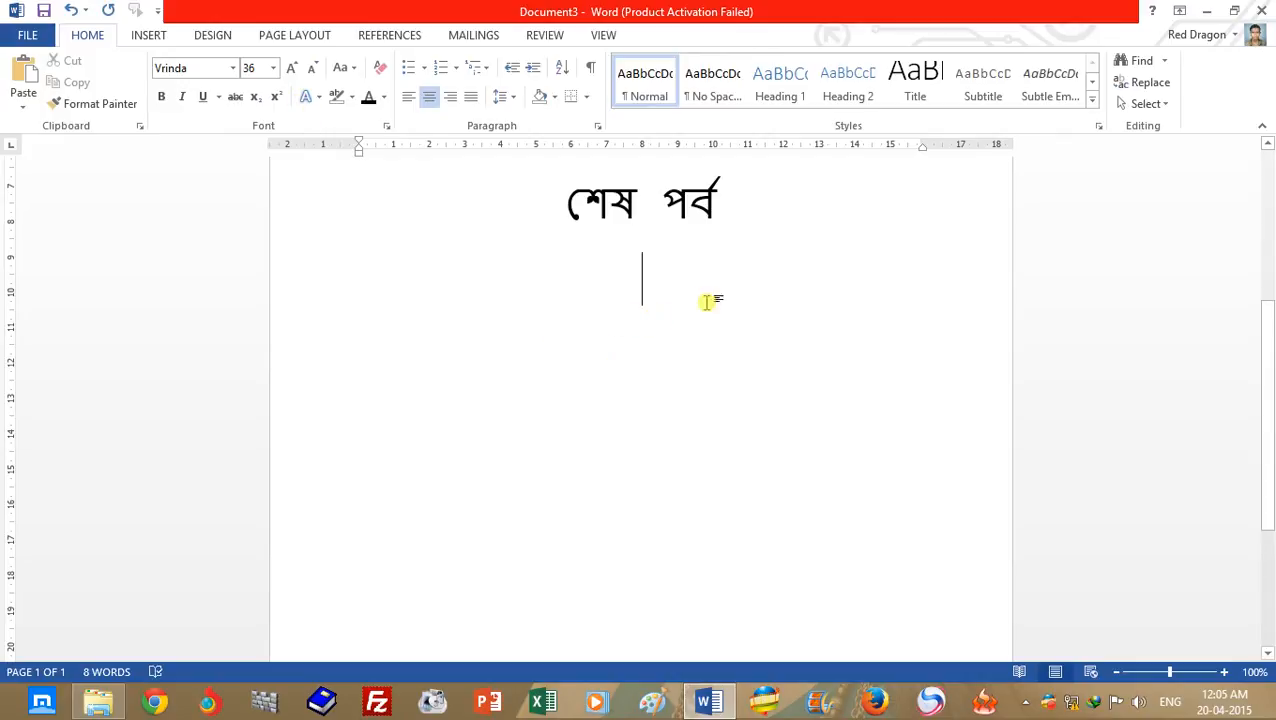
scroll(1247, 407, "up", 4)
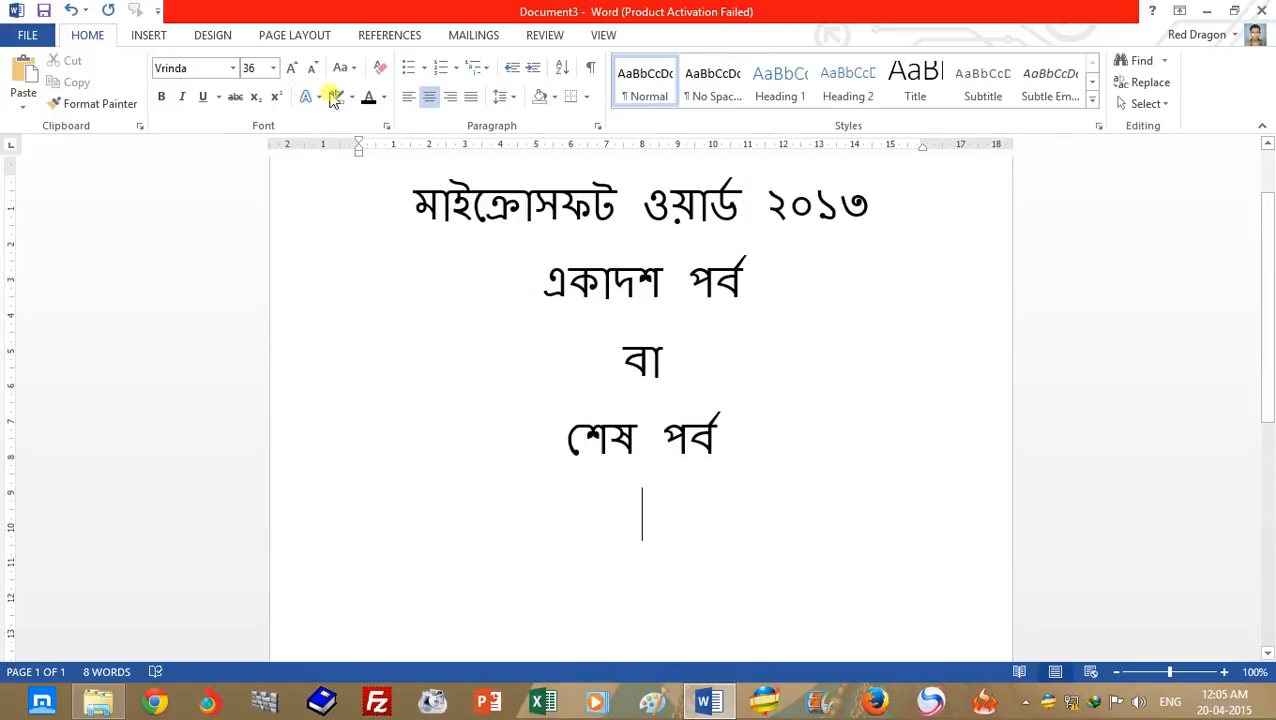
left_click(233, 68)
key("Escape")
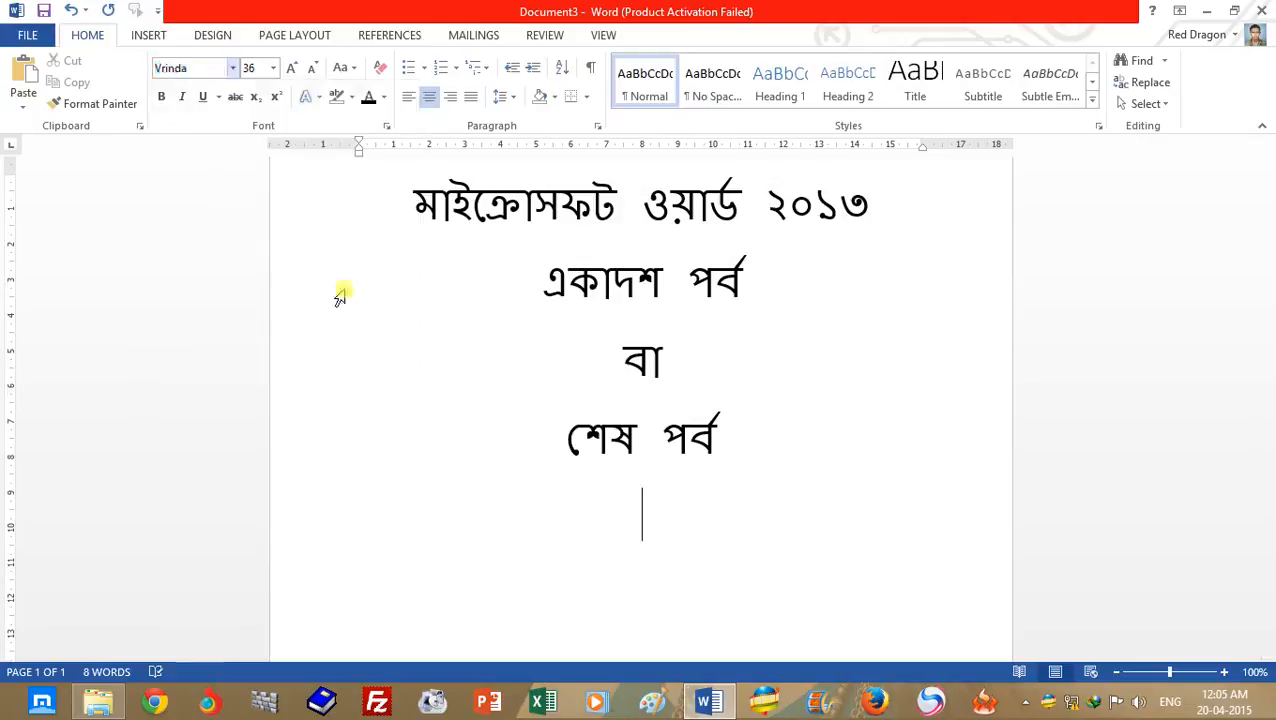
left_click(466, 100)
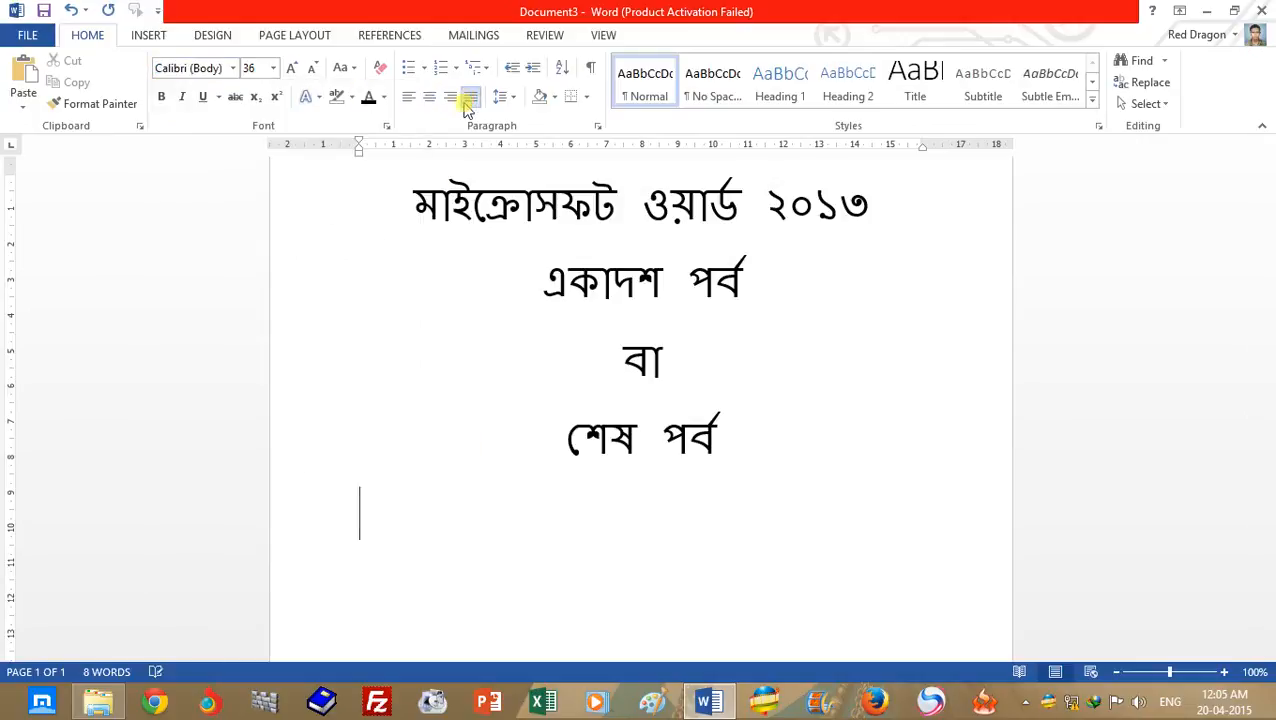
type("i go to school.")
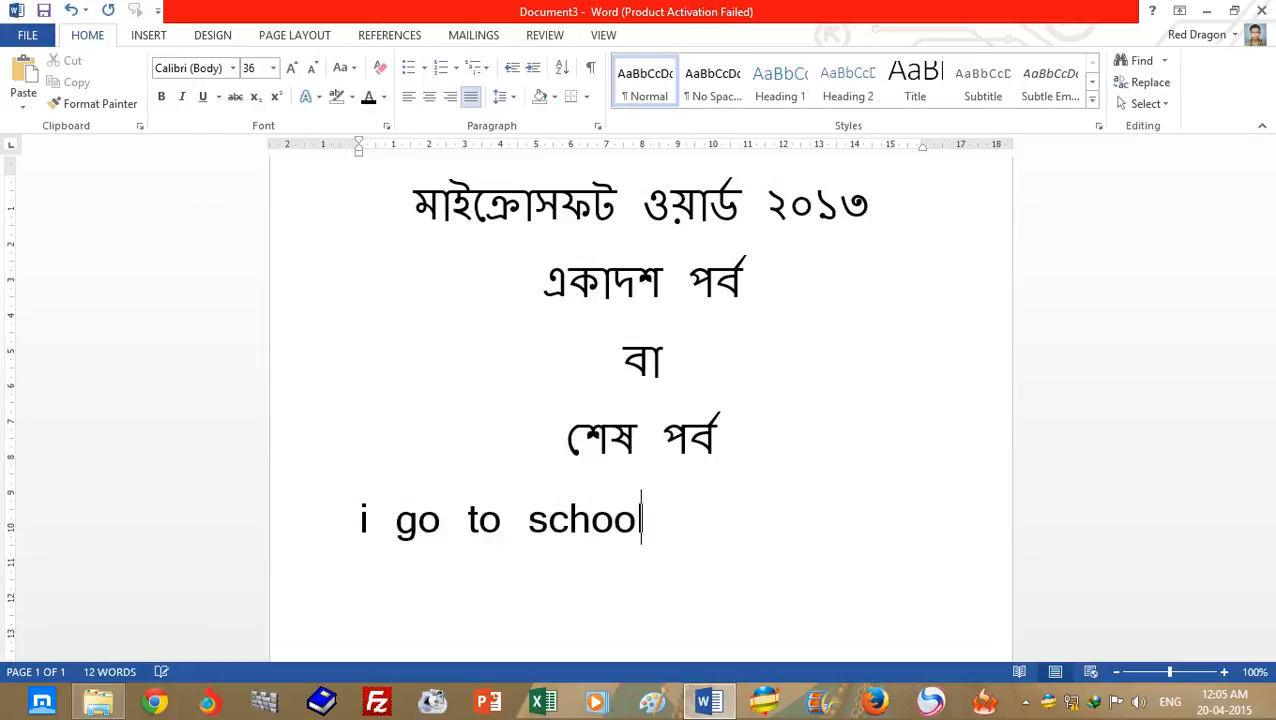
key("Return")
left_click_drag(359, 513, 366, 518)
left_click(398, 552)
- Clear the whole document and write "I go to school" as its only text
key("ctrl+a")
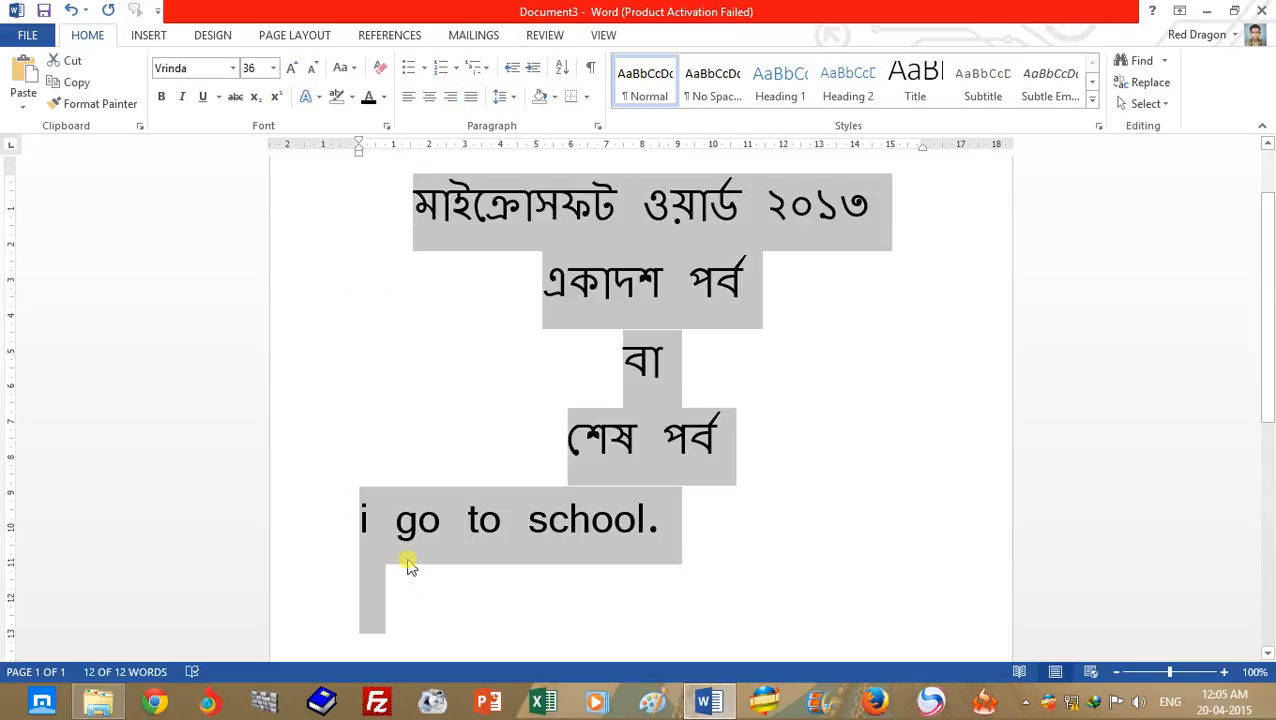
key("Delete")
type("I go to school")
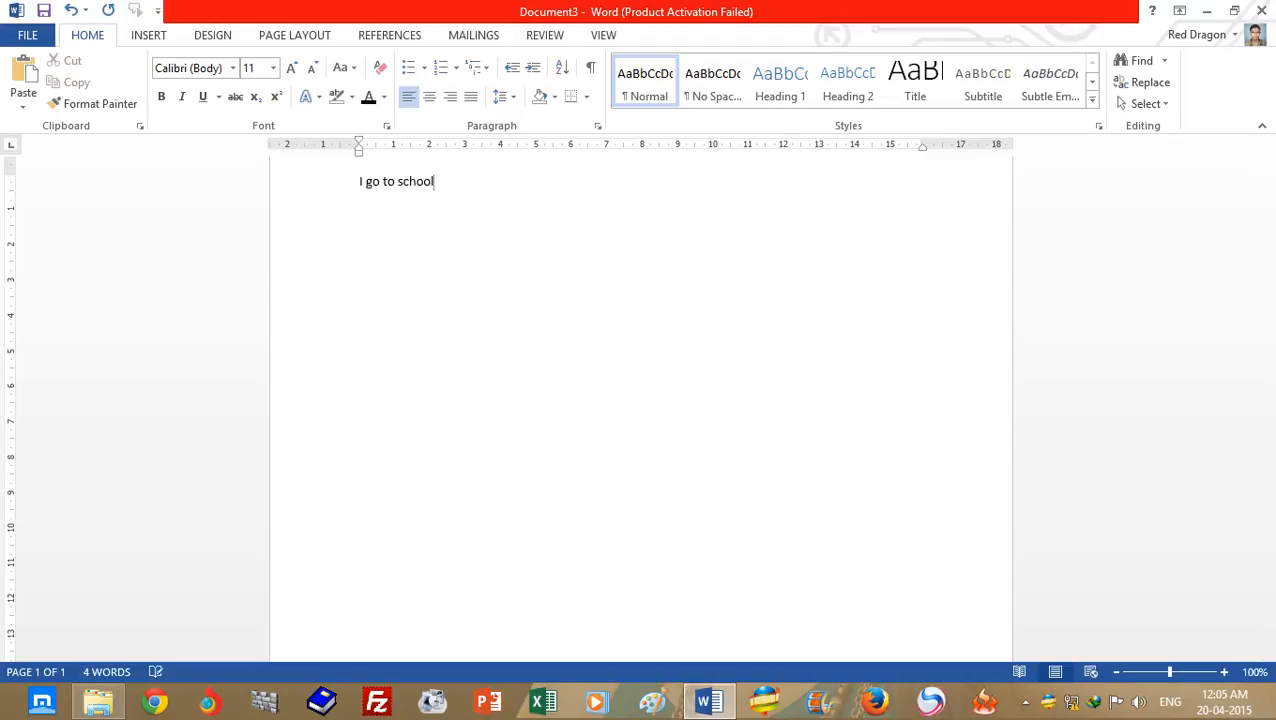
- Enlarge the whole sentence "I go to school" to 72 pt
key("ctrl+a")
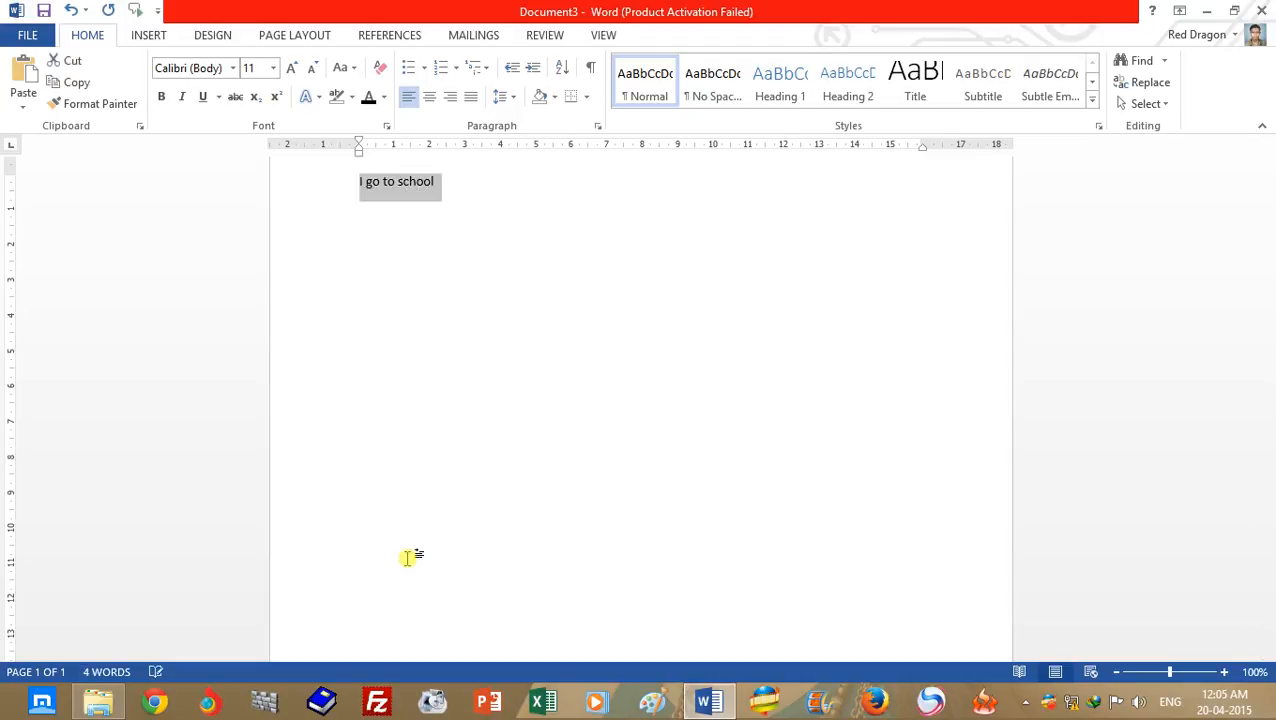
key("ctrl+shift+period")
key("ctrl+shift+period")
key("ctrl+shift+period")
key("ctrl+shift+period")
key("ctrl+shift+period")
key("ctrl+shift+period")
key("ctrl+shift+period")
key("ctrl+shift+period")
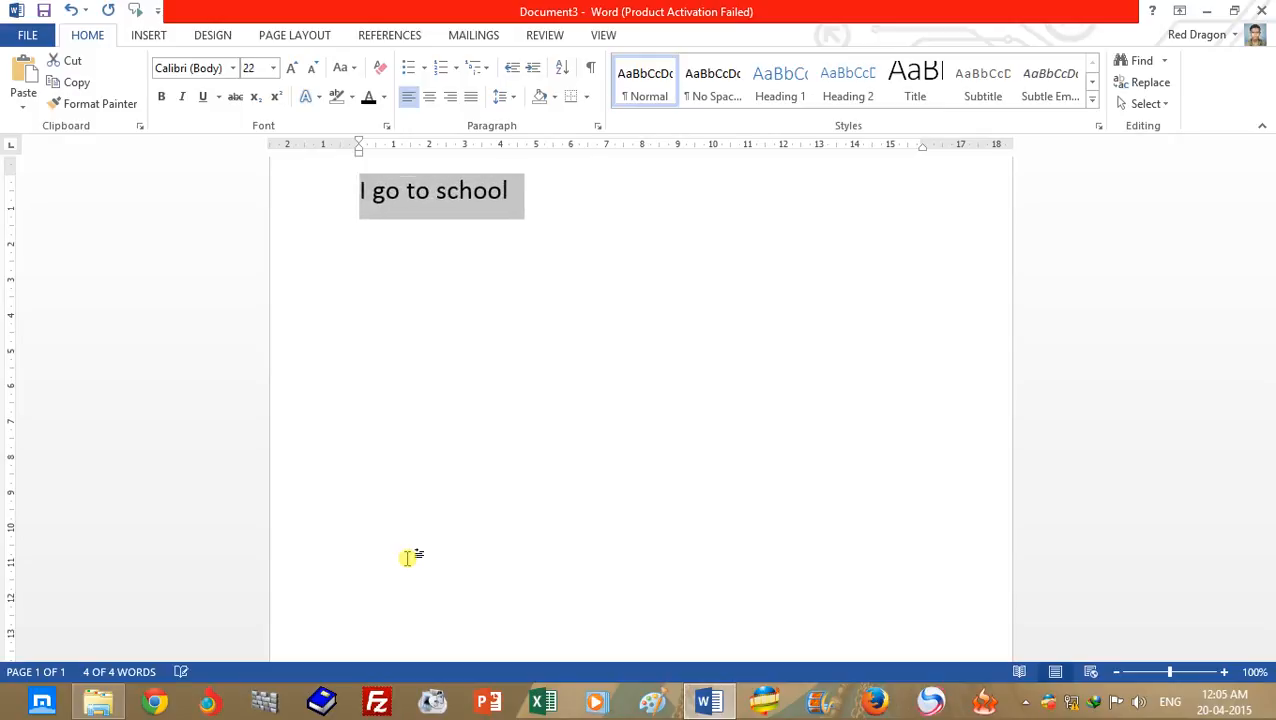
key("ctrl+shift+period")
key("ctrl+shift+period")
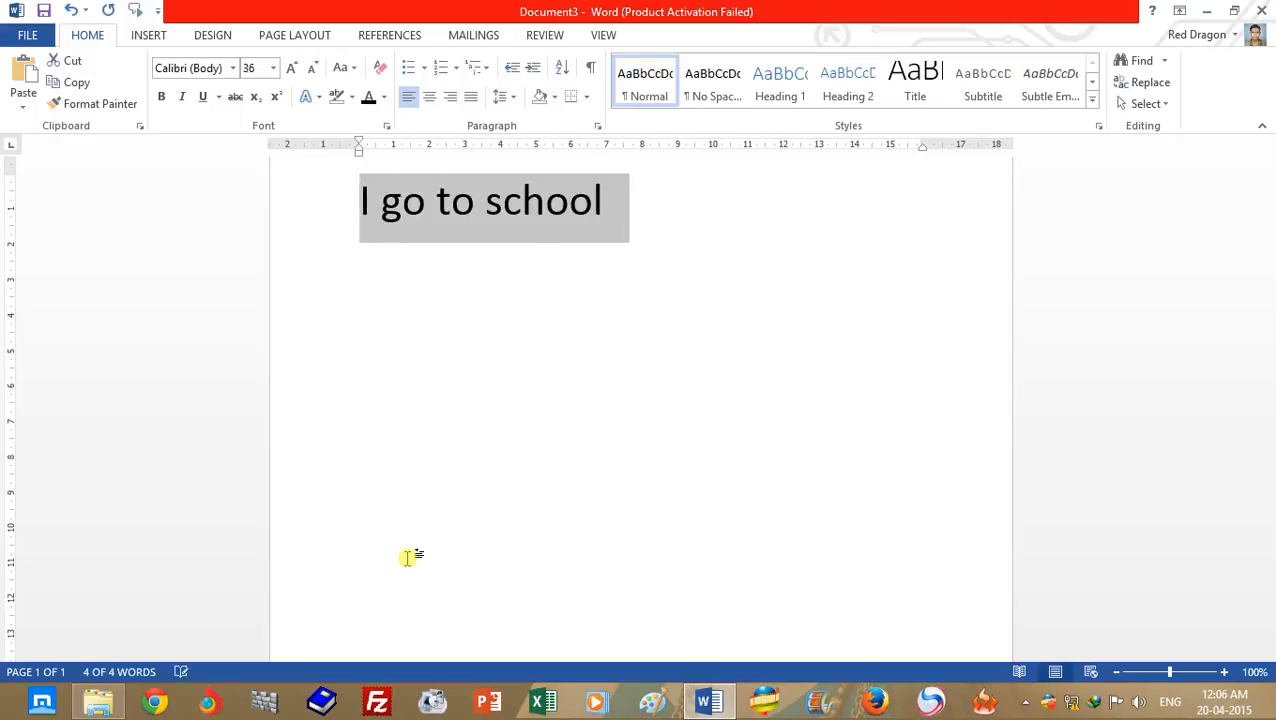
key("ctrl+shift+period")
key("ctrl+shift+period")
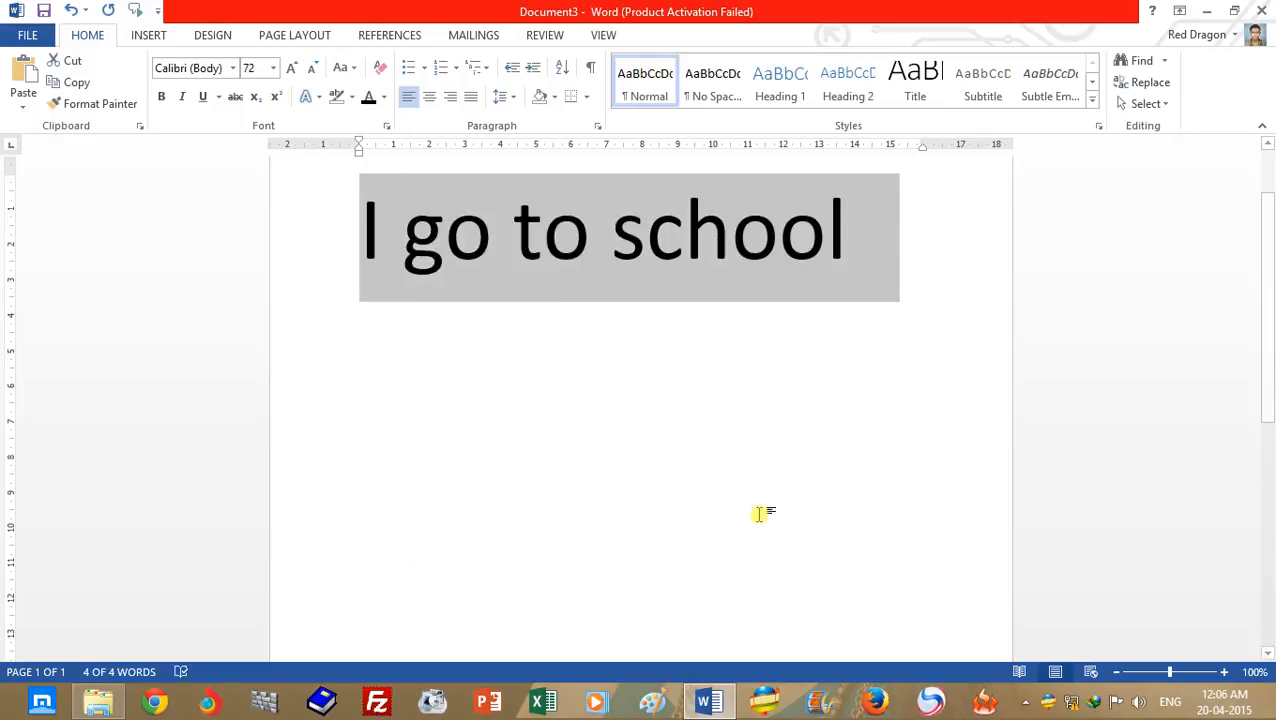
- End the first sentence with a period and add the misspelled sentence "He go to schoo." on a new line
left_click(893, 300)
type(".")
key("Return")
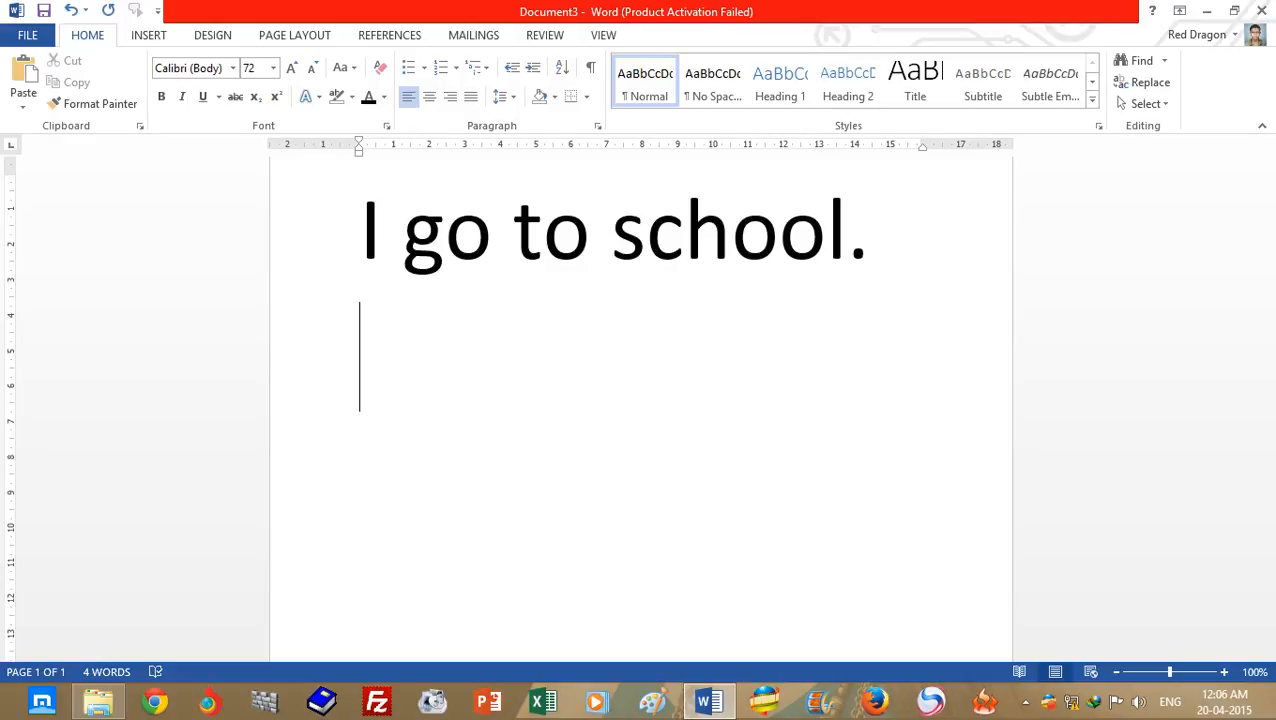
left_click(545, 35)
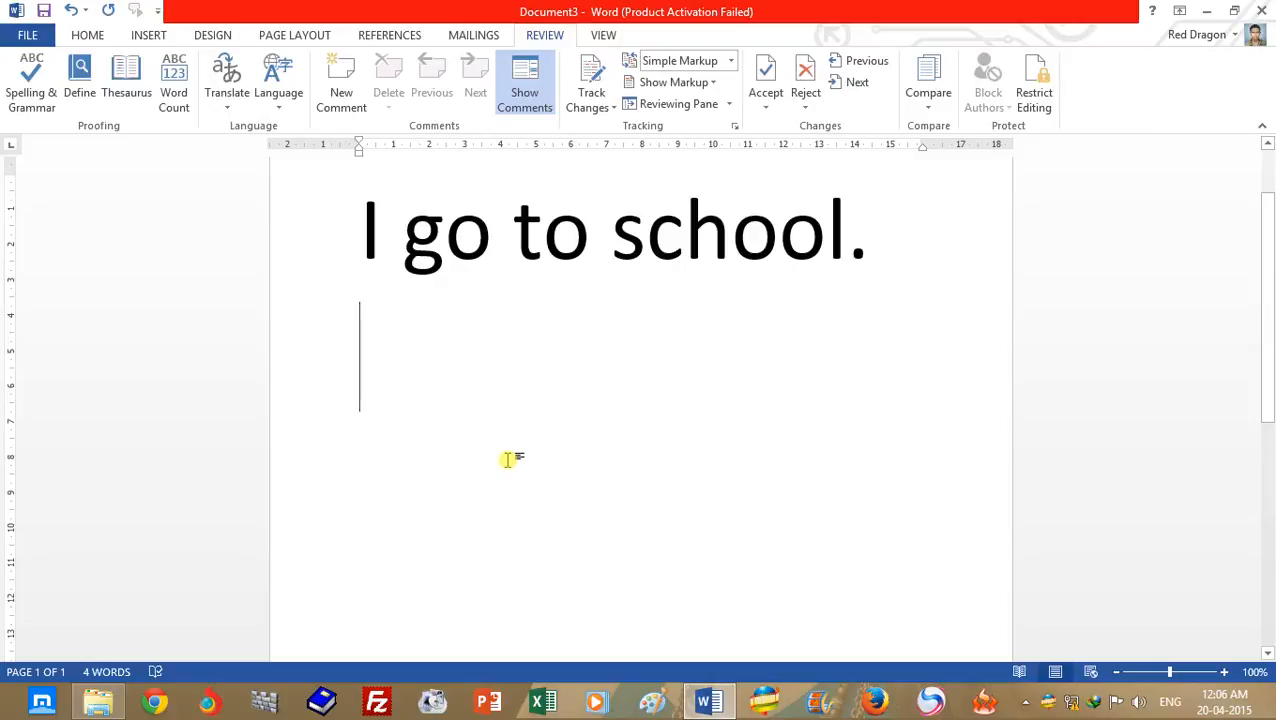
type("He ")
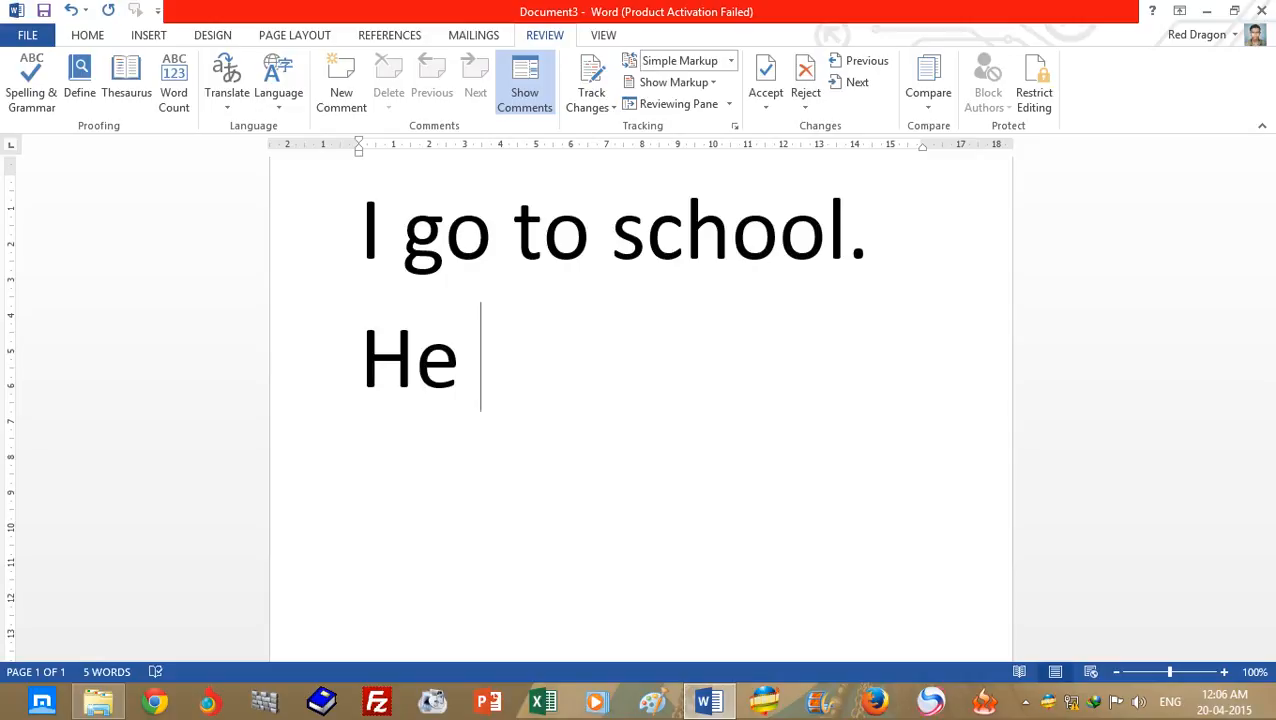
type("goe")
key("BackSpace")
type("to ")
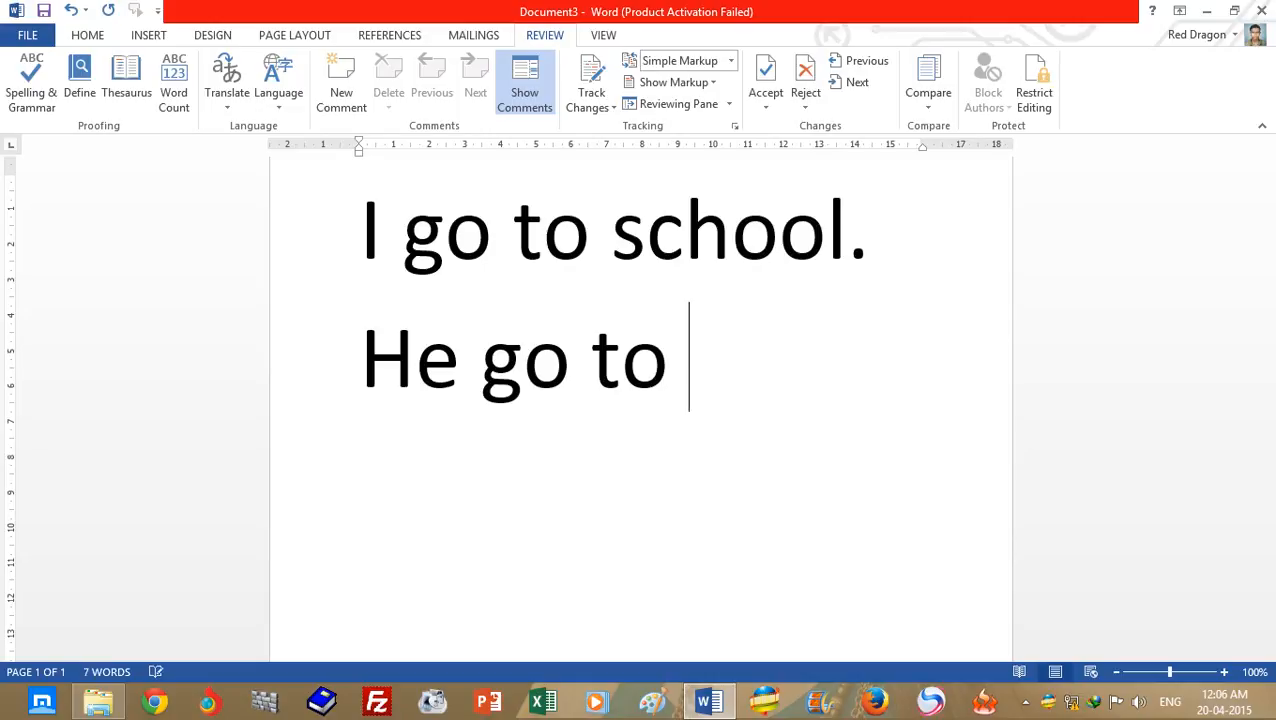
type("schoo.")
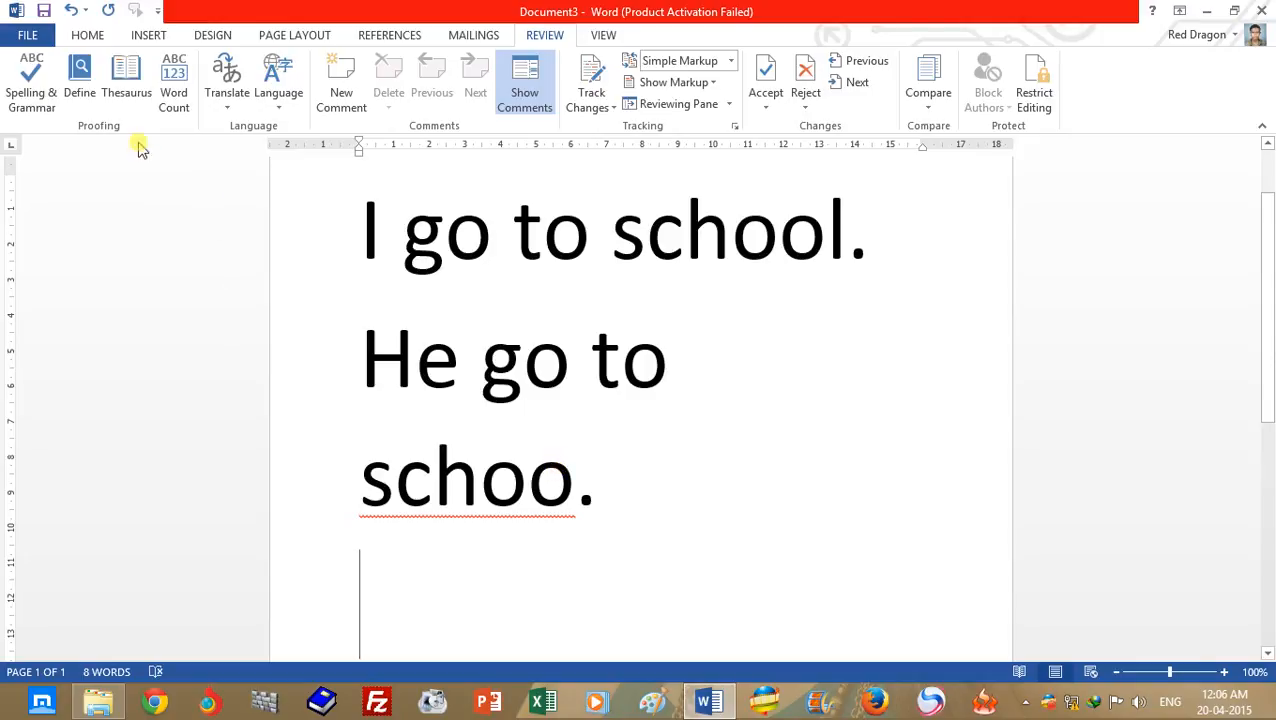
- Run the Spelling & Grammar check and replace "schoo" with the suggestion "school"
left_click(33, 90)
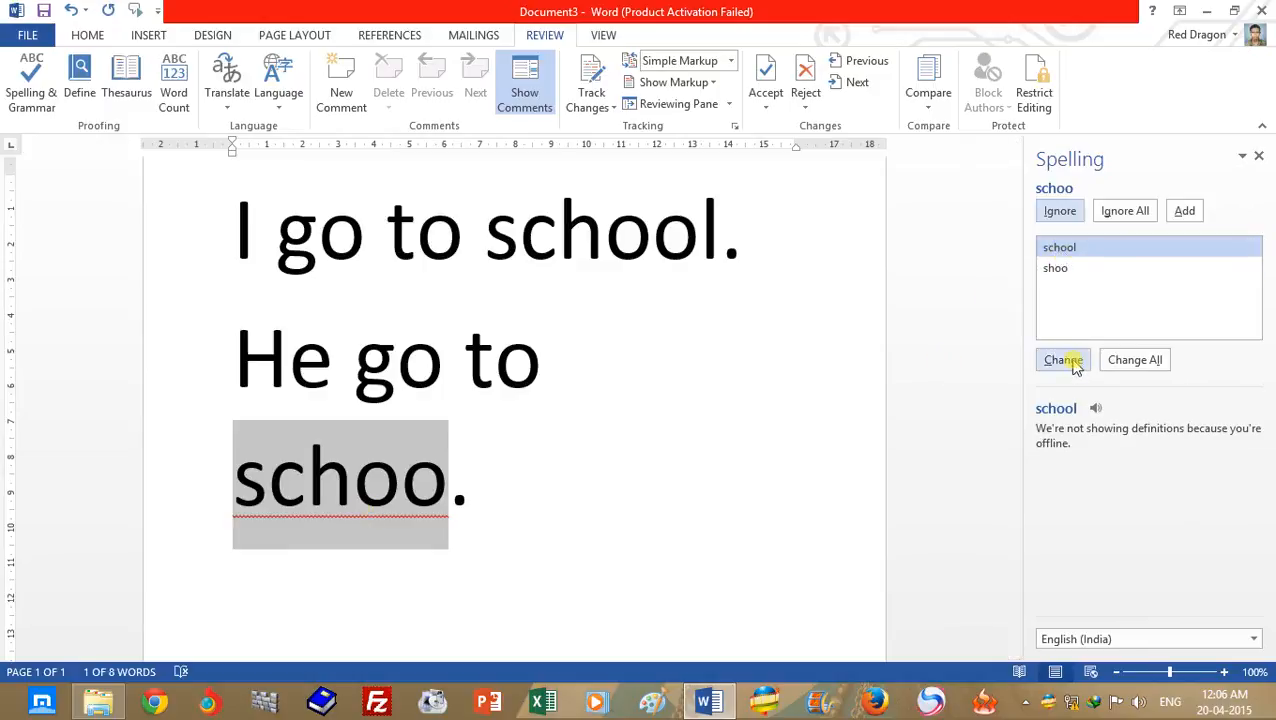
left_click(1099, 413)
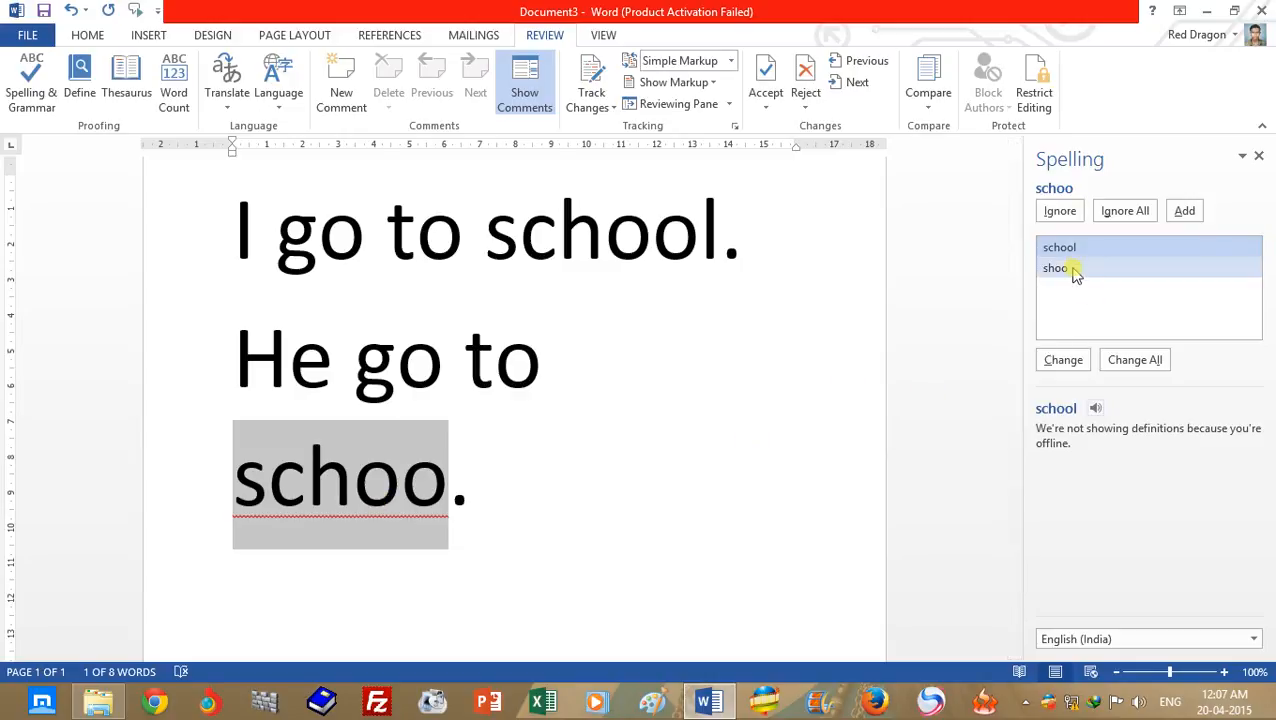
left_click(1068, 268)
left_click(1068, 248)
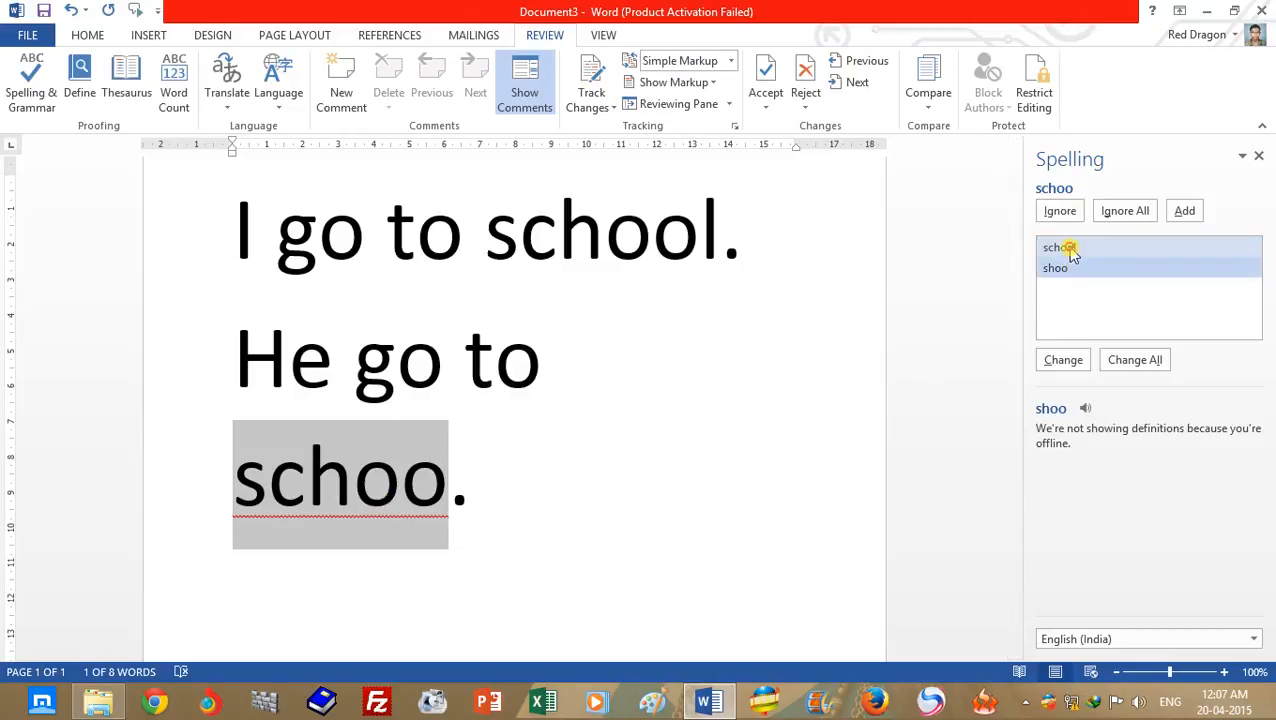
left_click(1062, 360)
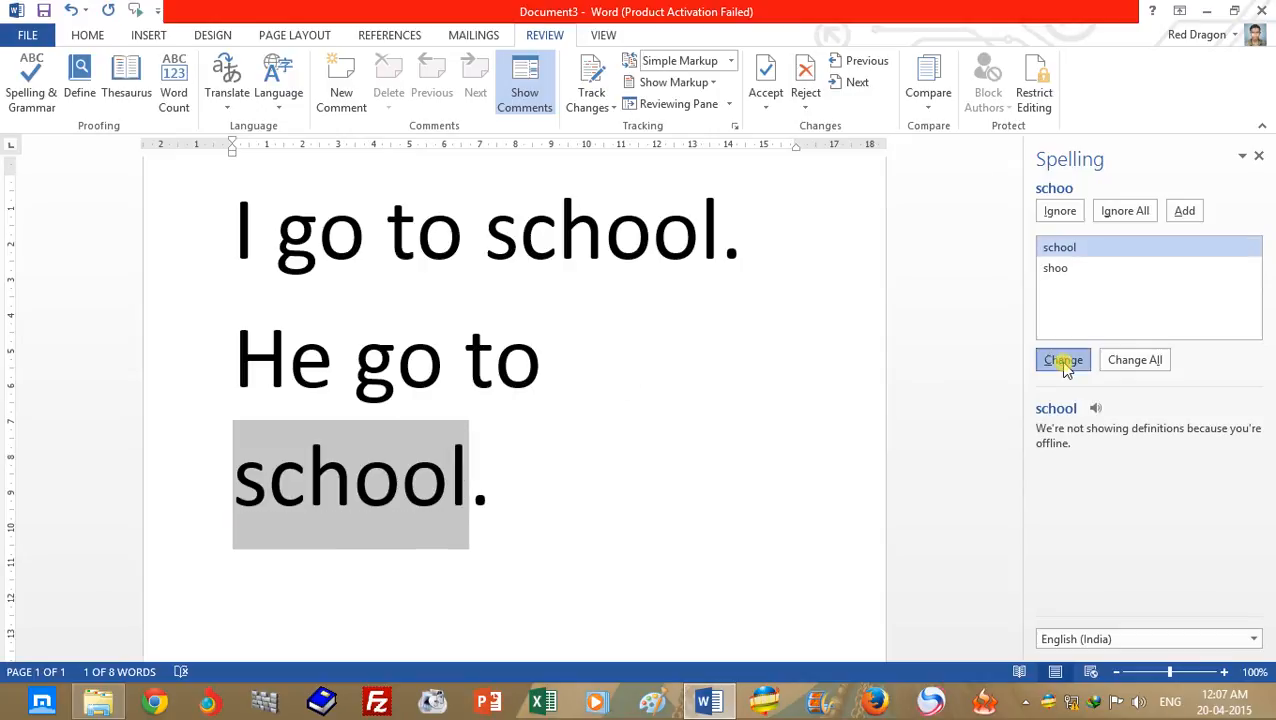
left_click(668, 411)
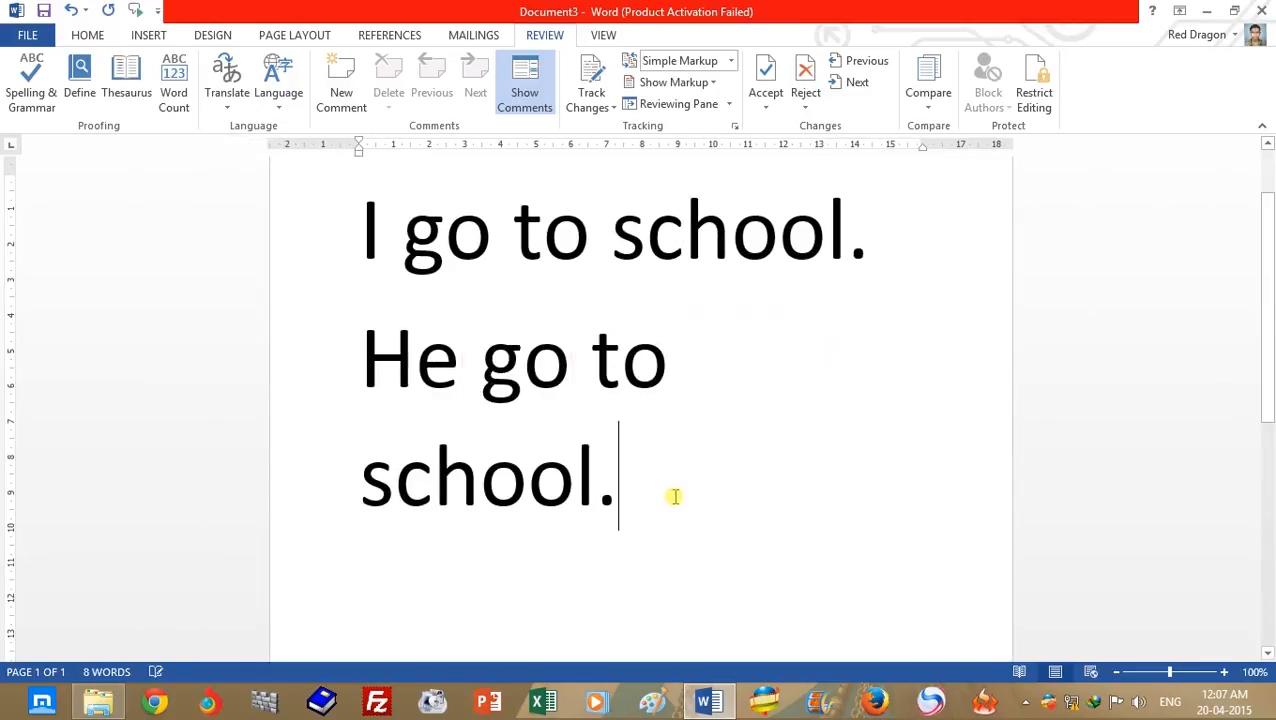
- Examine the second sentence, checking the verb "go" and the spelling of "school"
key("Return")
mouse_move(1268, 343)
left_mouse_down()
mouse_move(1268, 388)
mouse_move(1268, 332)
left_mouse_up()
left_click(572, 405)
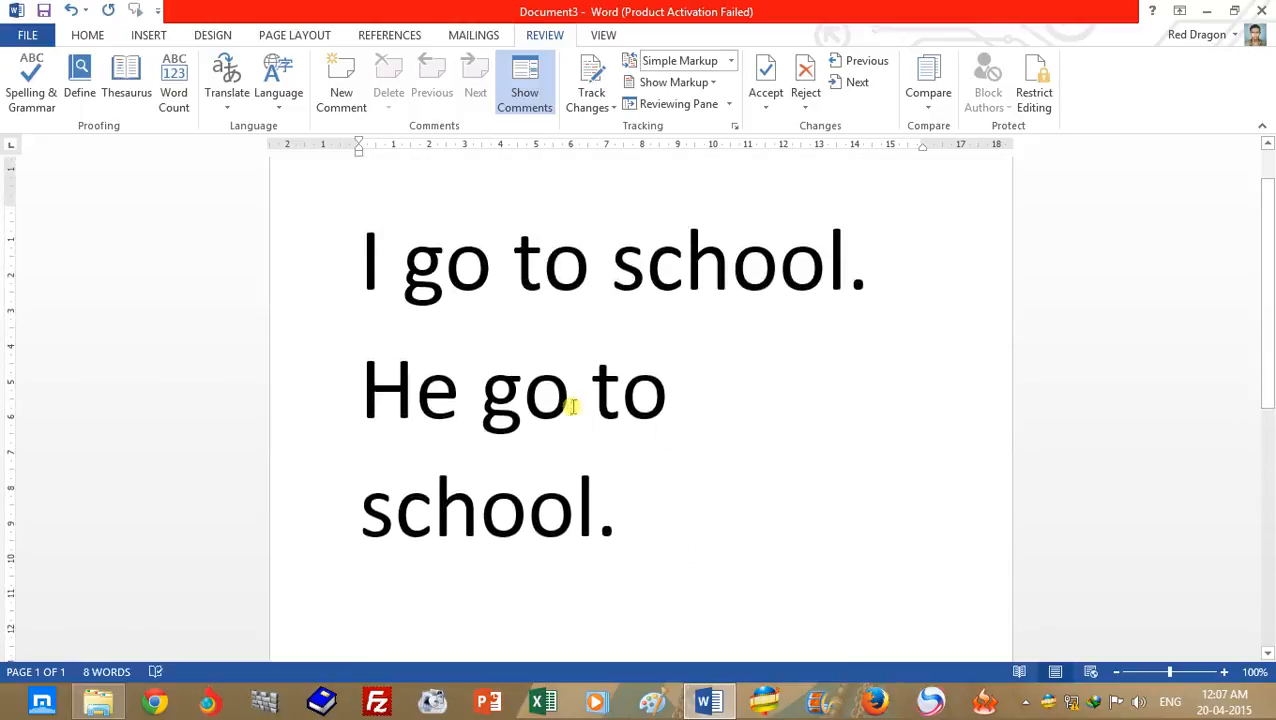
left_click(643, 513)
left_click_drag(369, 383, 687, 552)
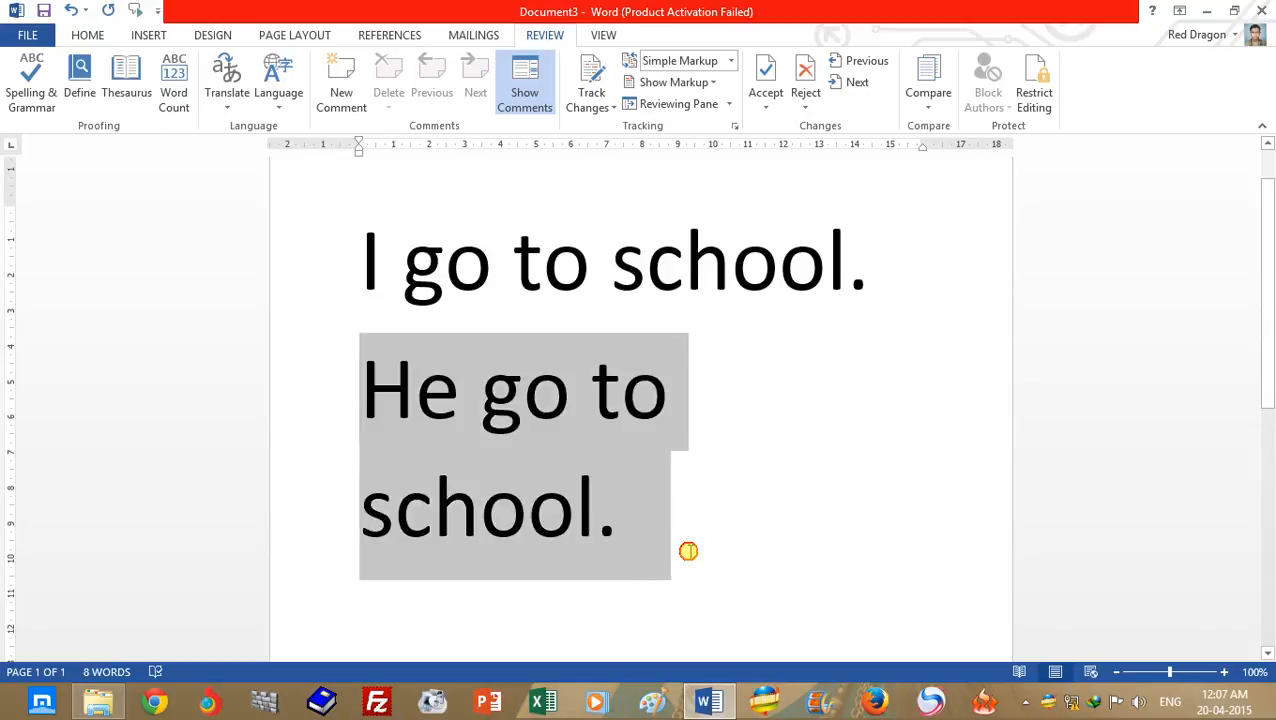
left_click(574, 510)
left_click(567, 395)
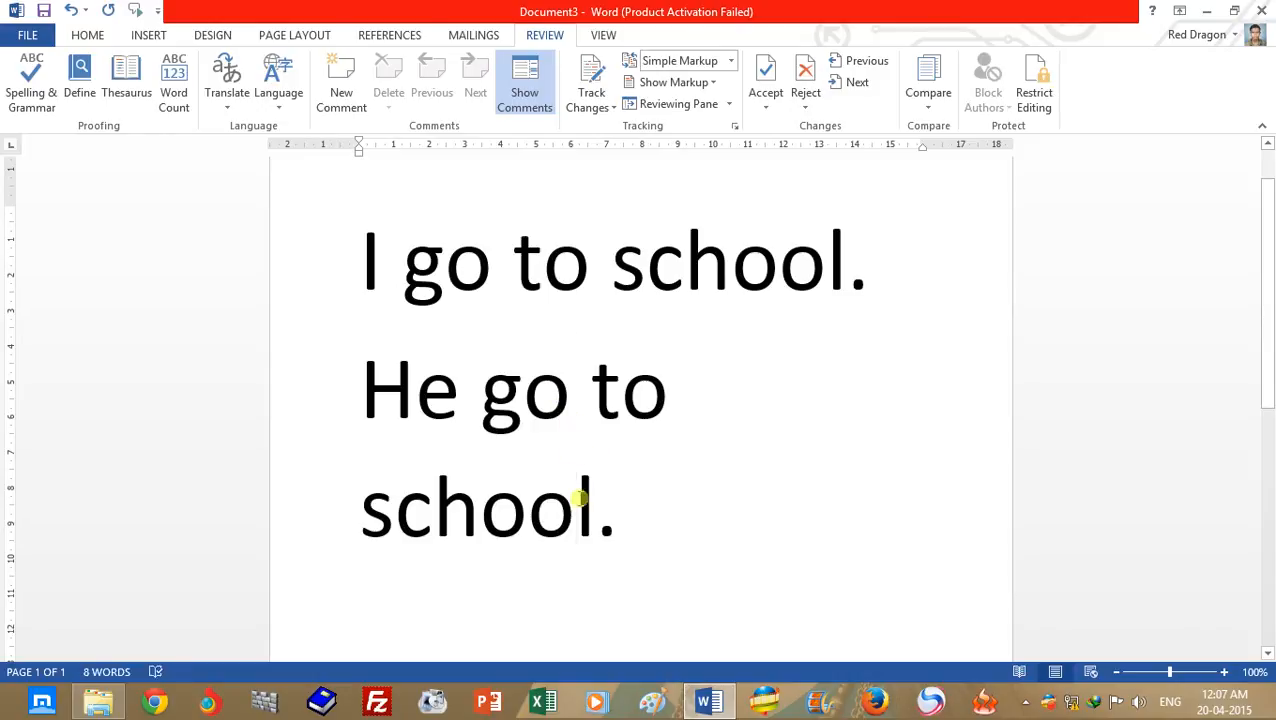
left_click_drag(596, 510, 535, 515)
left_click(603, 547)
- Undo the spelling correction in the second sentence and view the suggestions for "schoo"
key("ctrl+z")
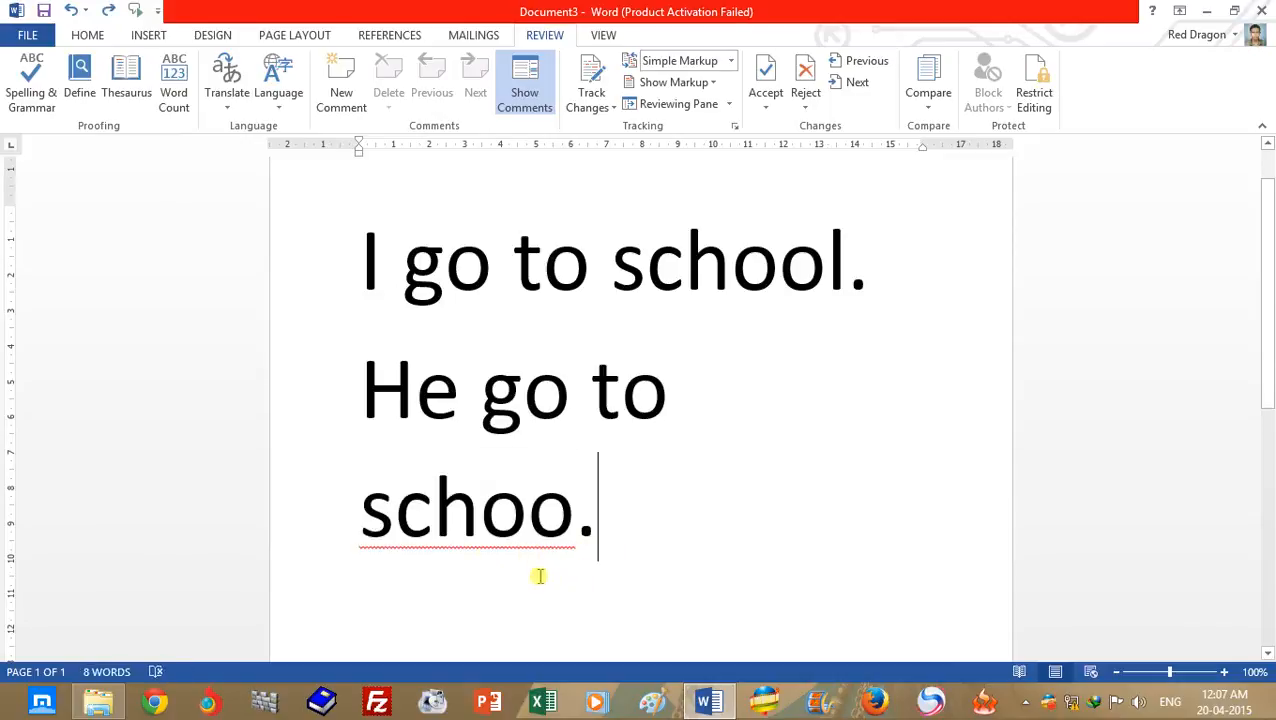
right_click(546, 546)
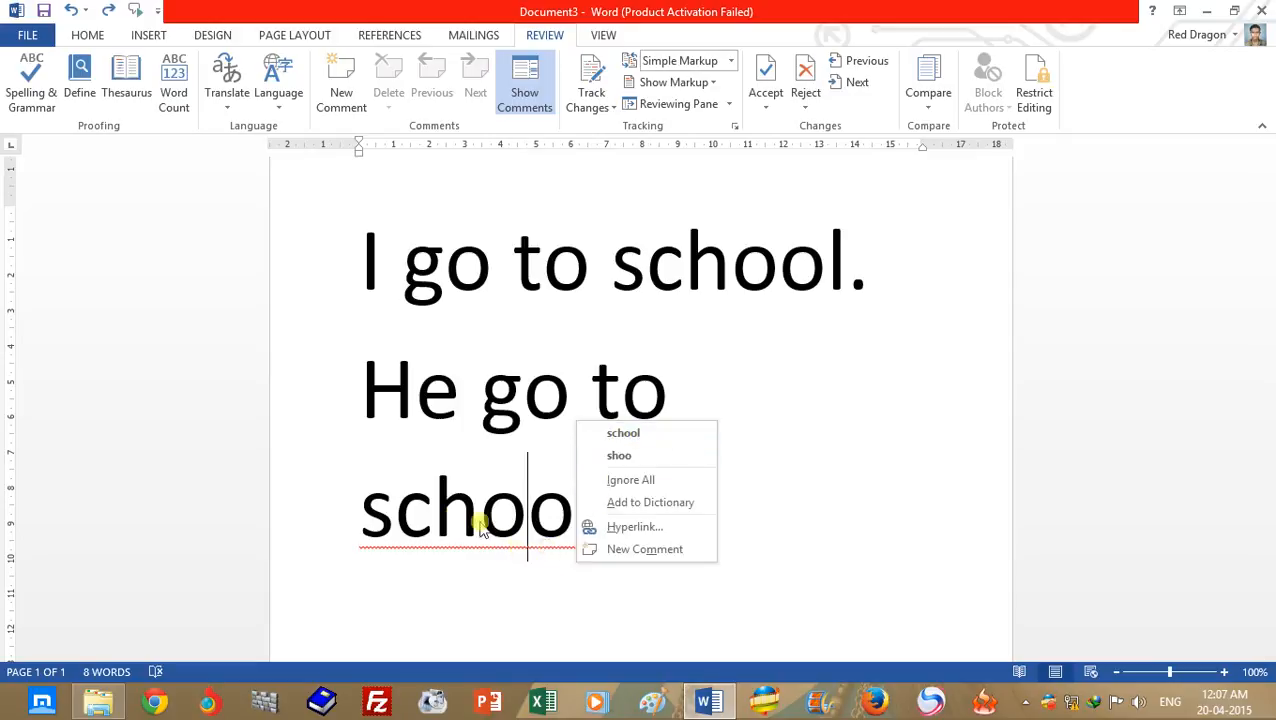
left_click(474, 550)
- Correct the second sentence by hand to "He goes to school.", fixing both the verb and the misspelled last word
left_click(568, 418)
type("es")
left_click(634, 645)
key("Return")
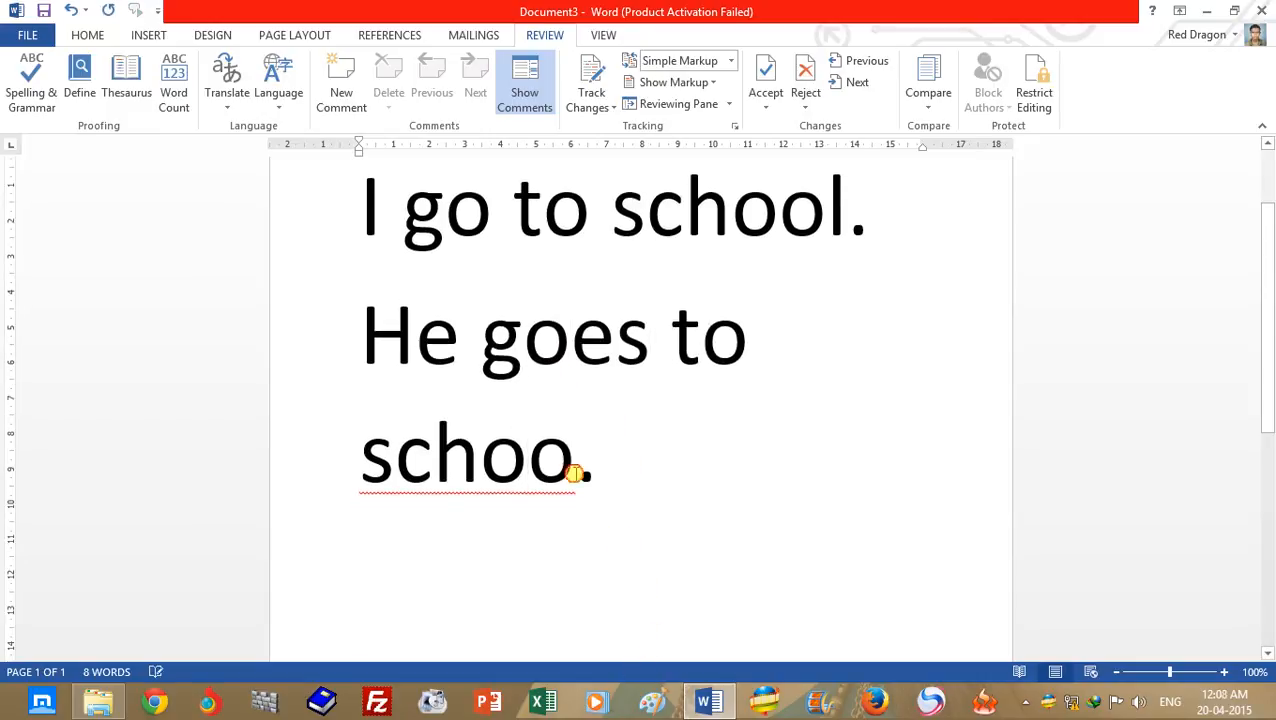
type("l")
left_click(631, 553)
left_click_drag(482, 340, 649, 333)
left_click(632, 507)
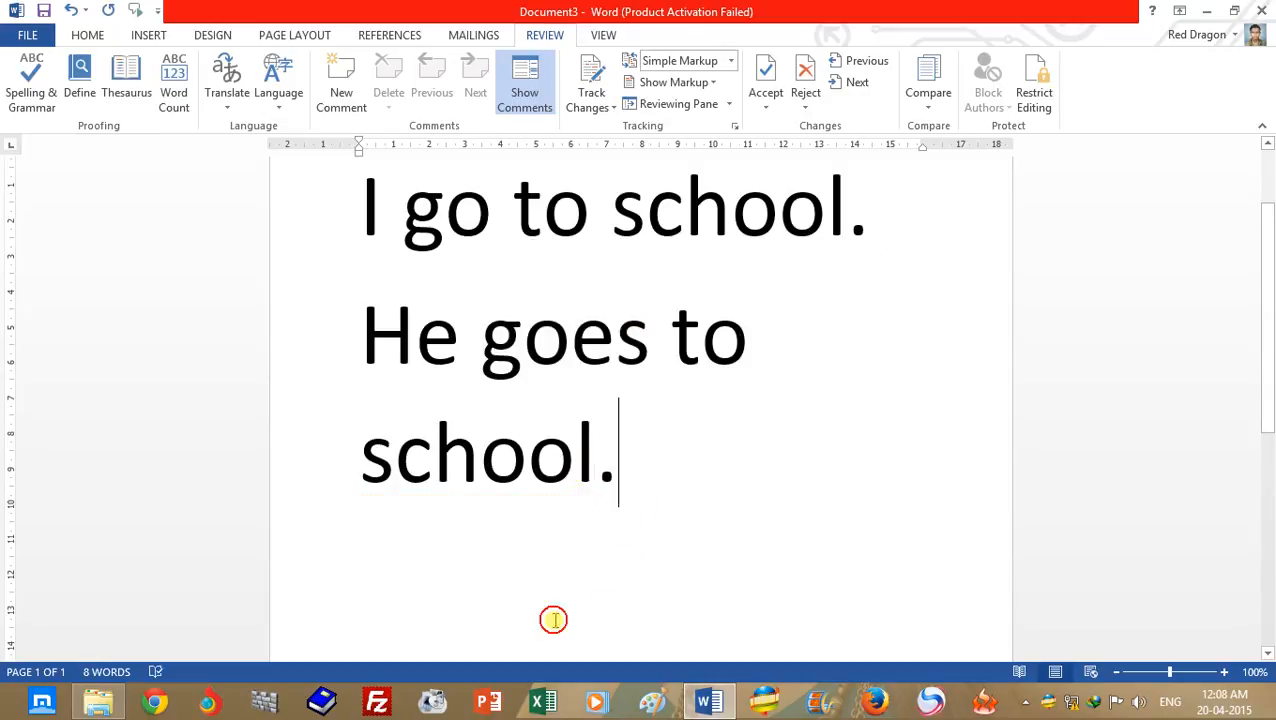
- Add a third sentence "He go to school." on the line below "He goes to school."
left_click_drag(485, 345, 649, 339)
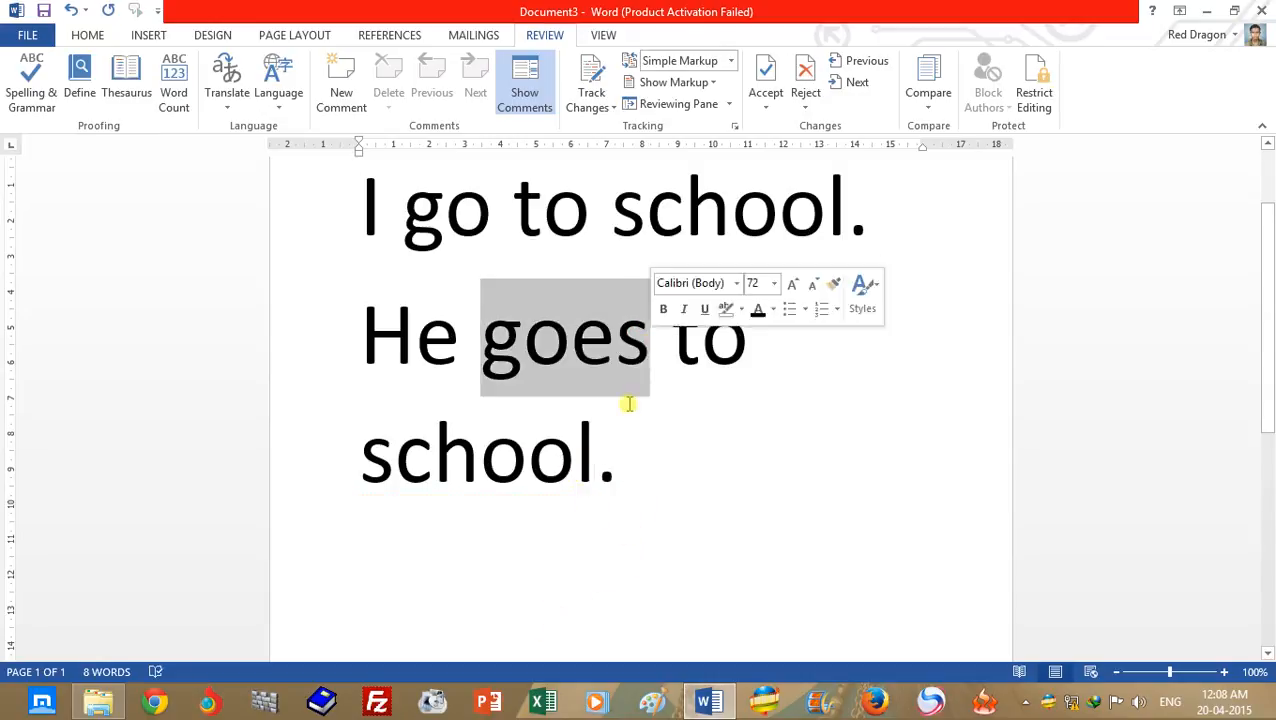
left_click(632, 578)
left_click_drag(1267, 380, 1264, 424)
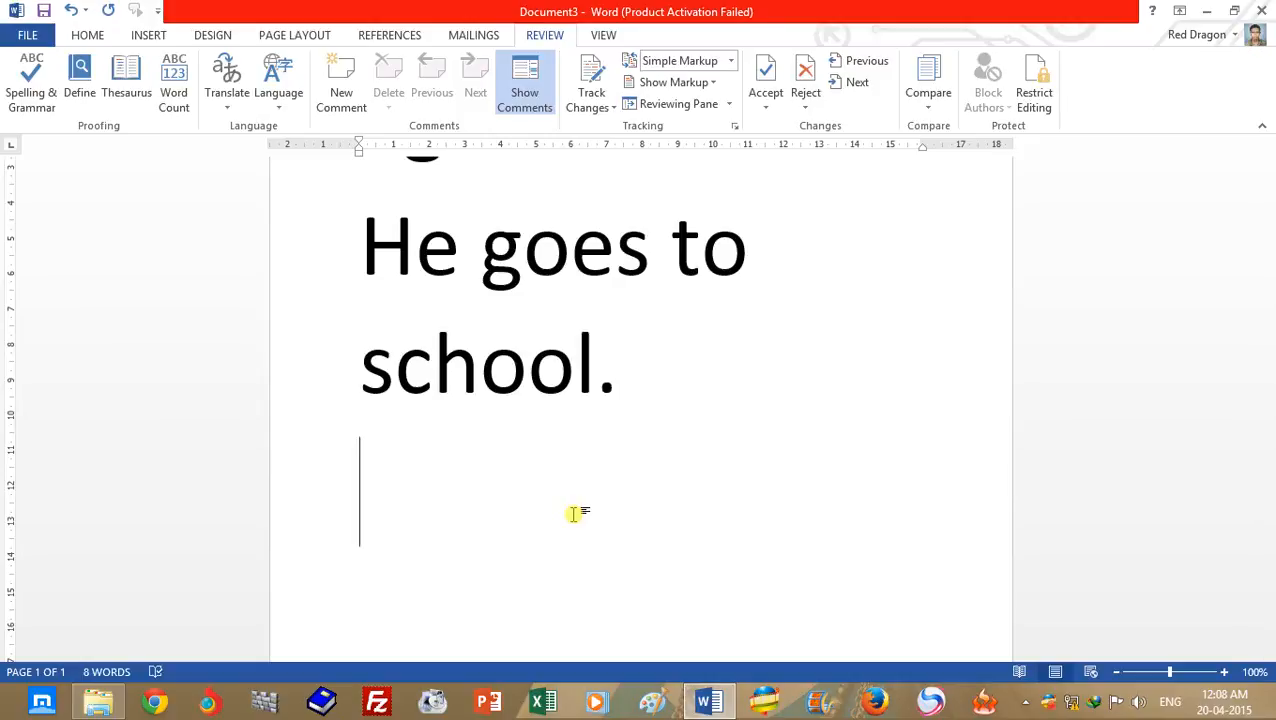
type("He ")
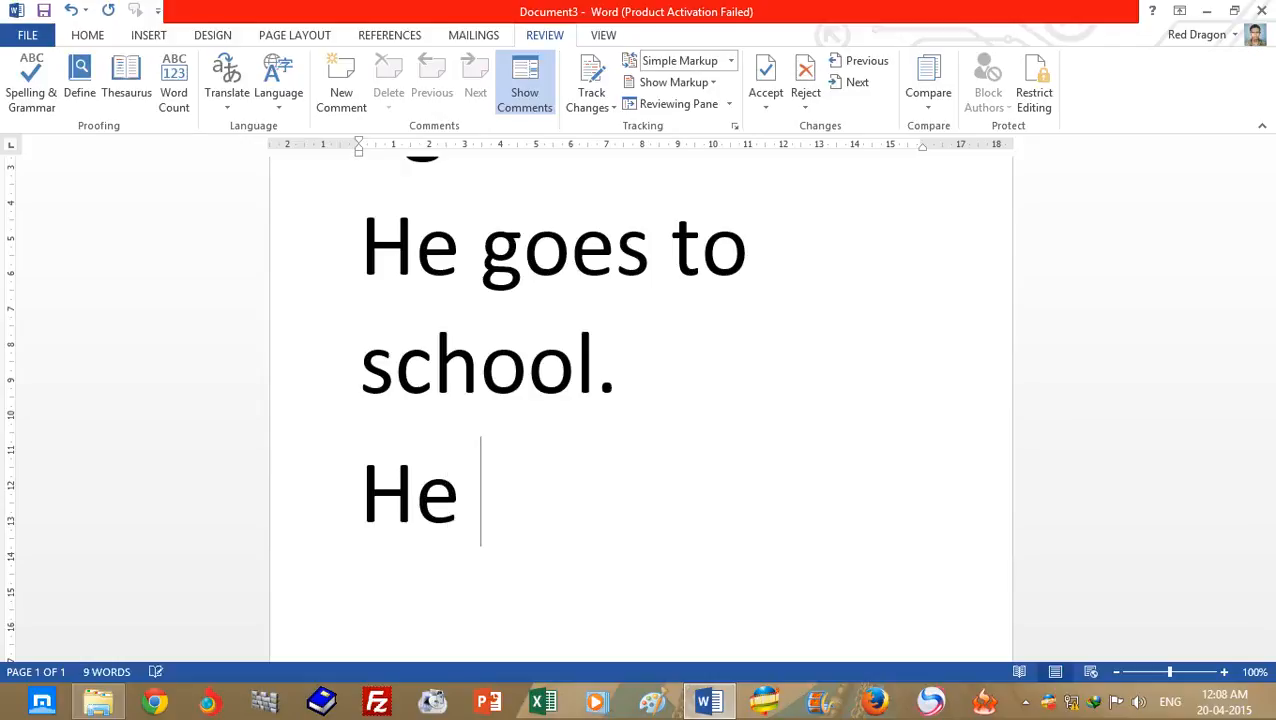
type("go to school")
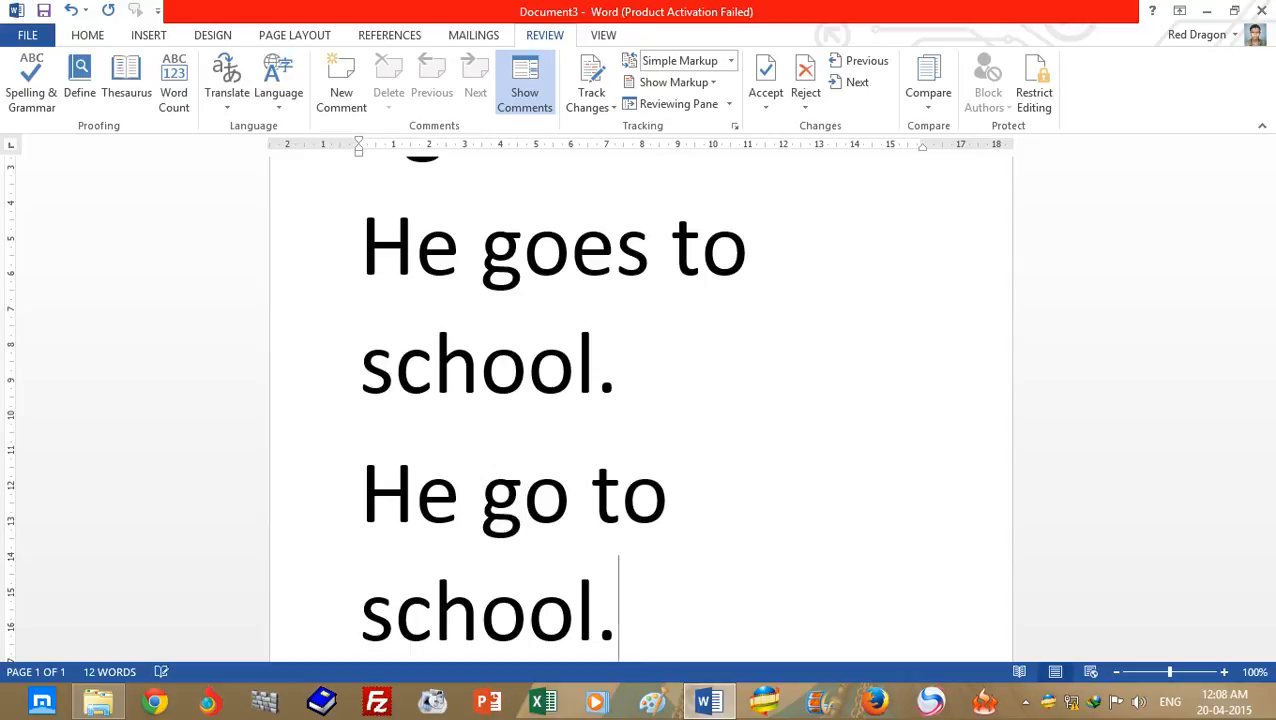
type(".")
key("Return")
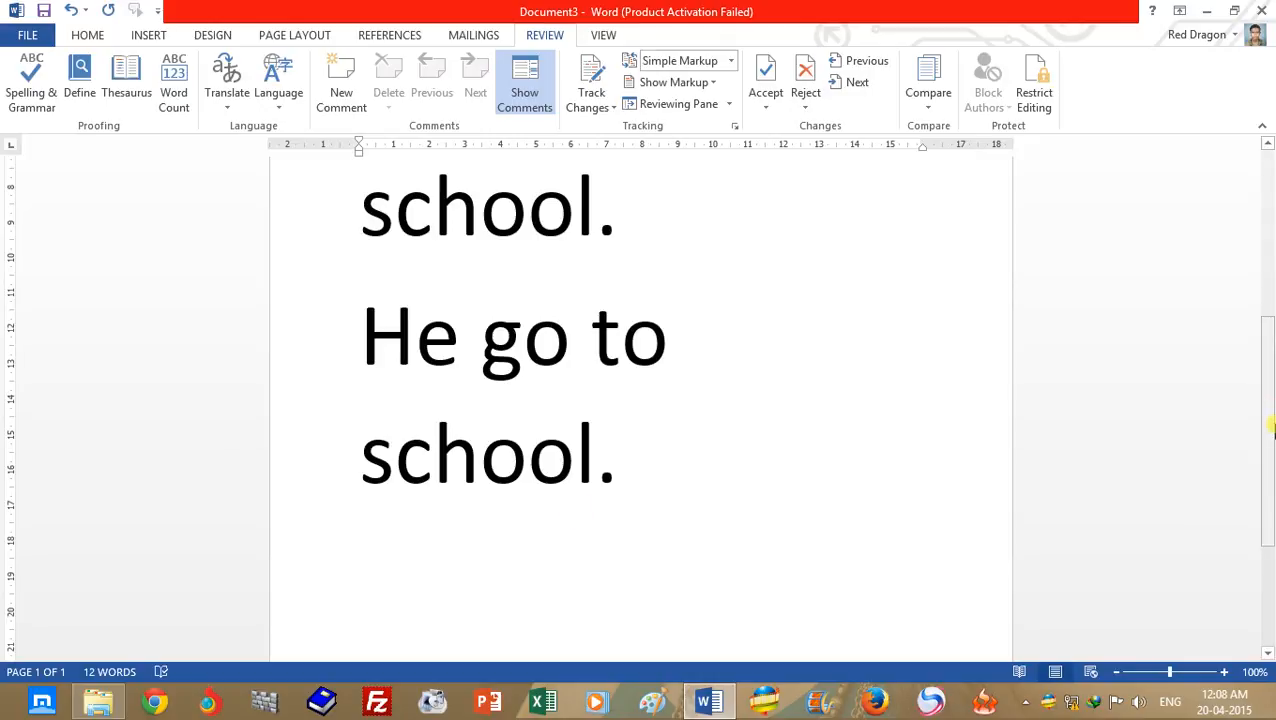
- Attach a comment reading "Wrong Word" to "school" in the second sentence
scroll(575, 514, "up", 3)
left_click(745, 442)
left_click(726, 572)
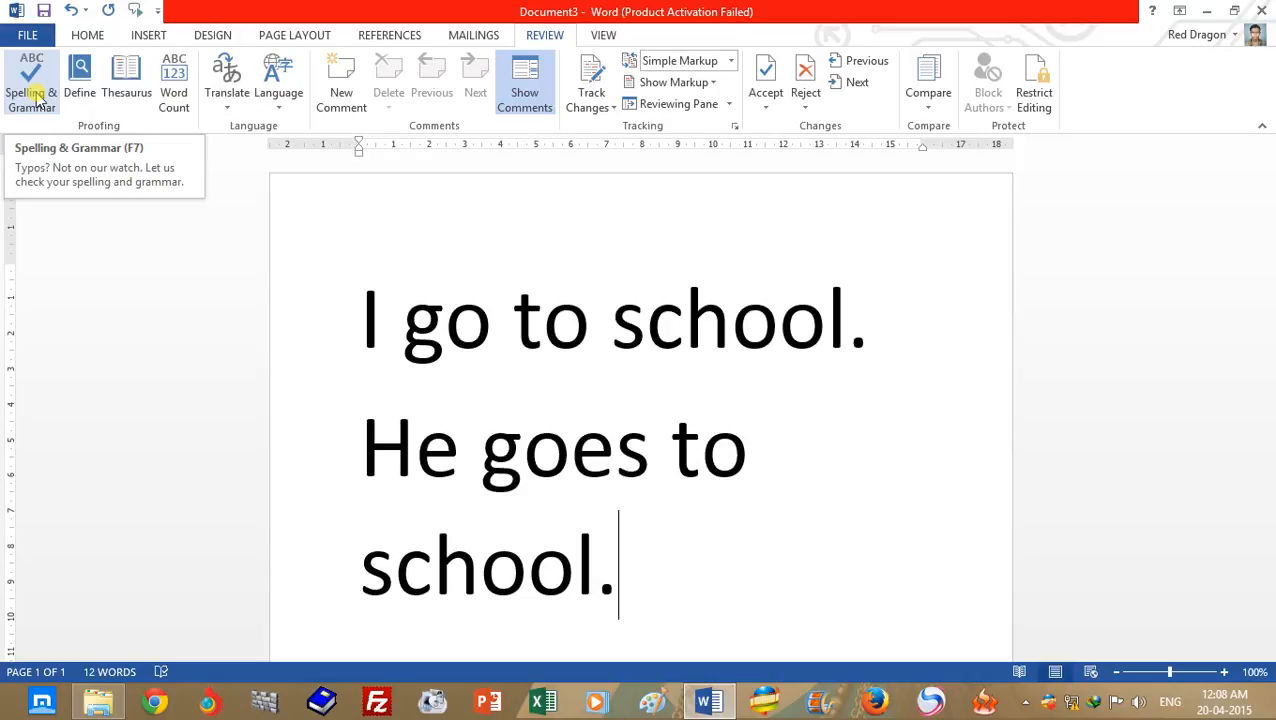
left_click(763, 457)
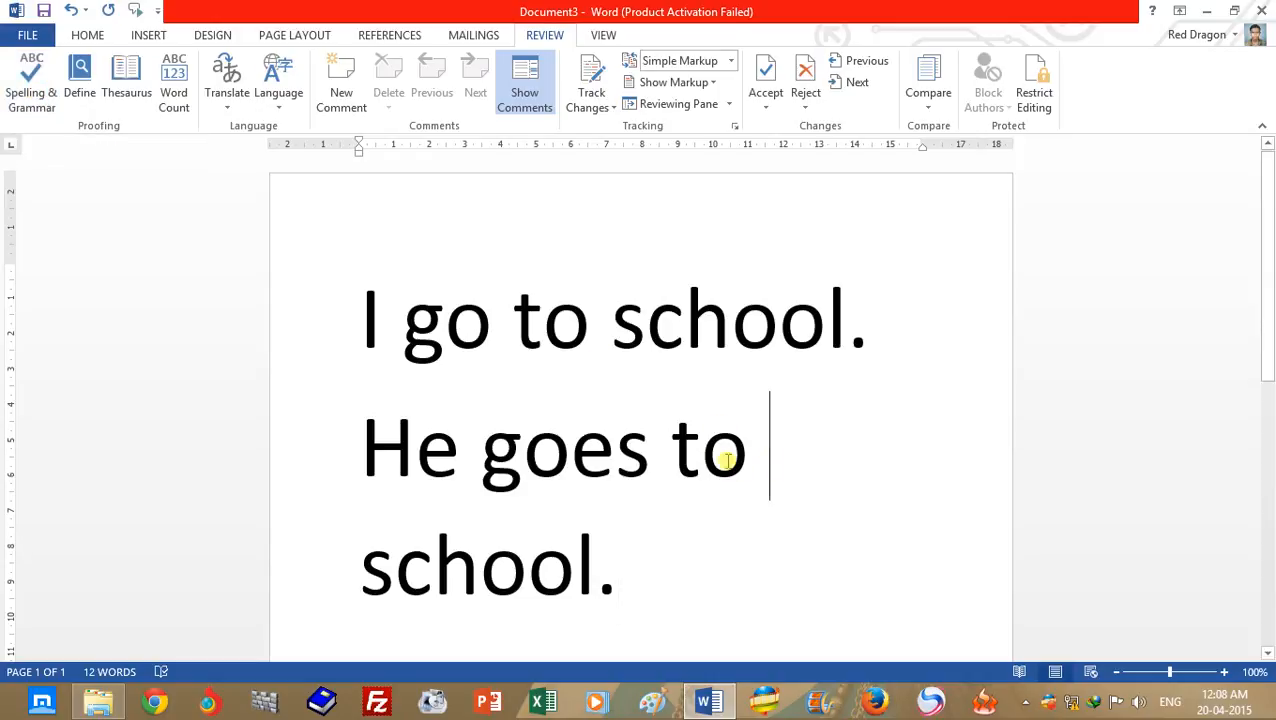
left_click(669, 547)
left_click(341, 85)
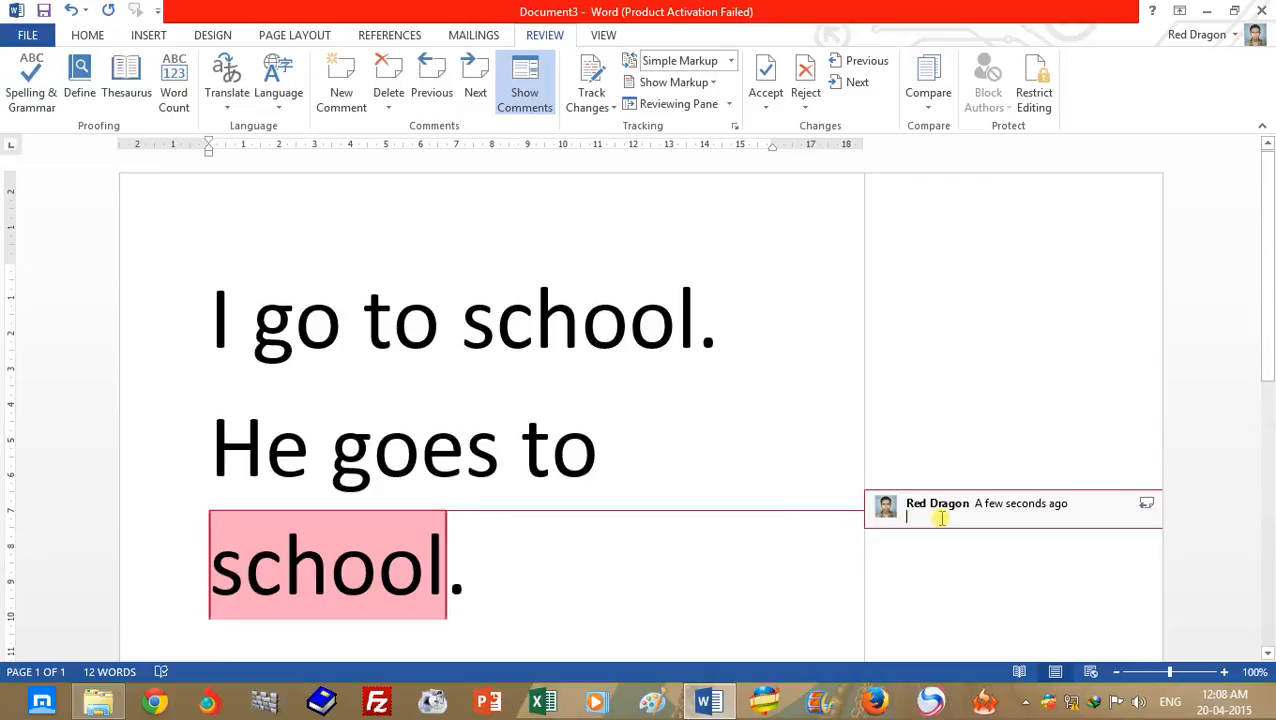
type("Wrong Word")
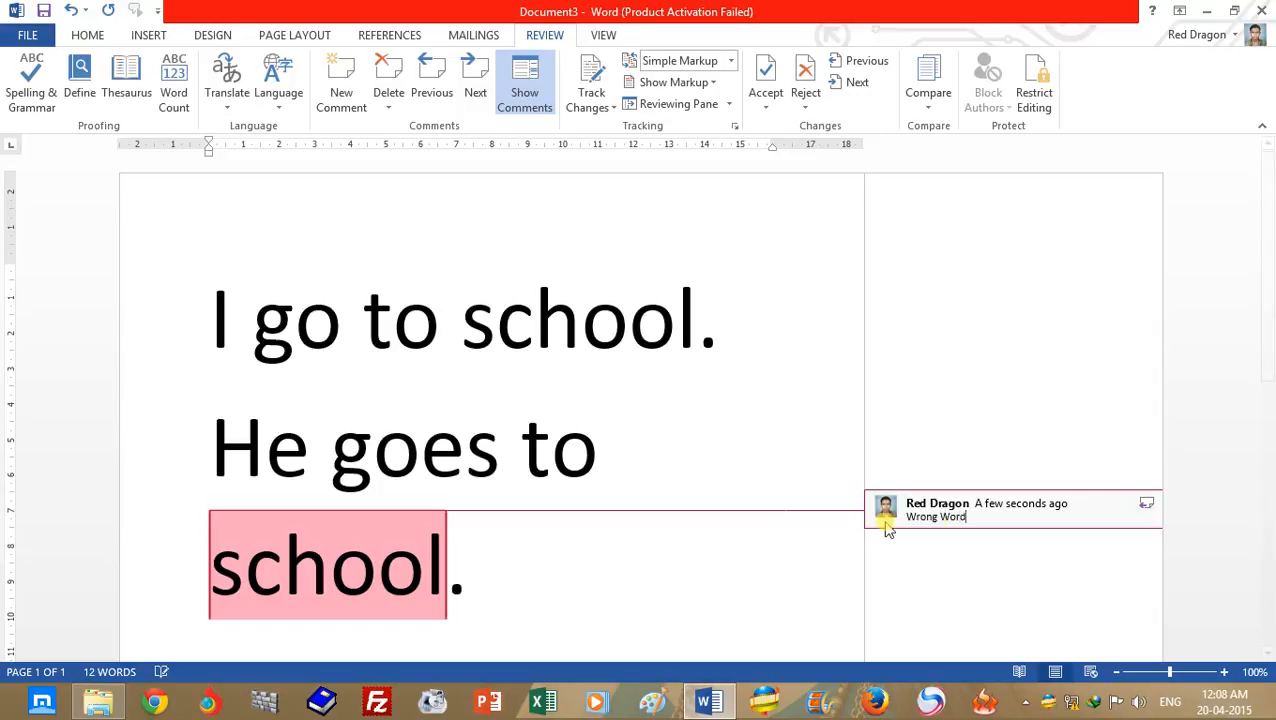
left_click(649, 407)
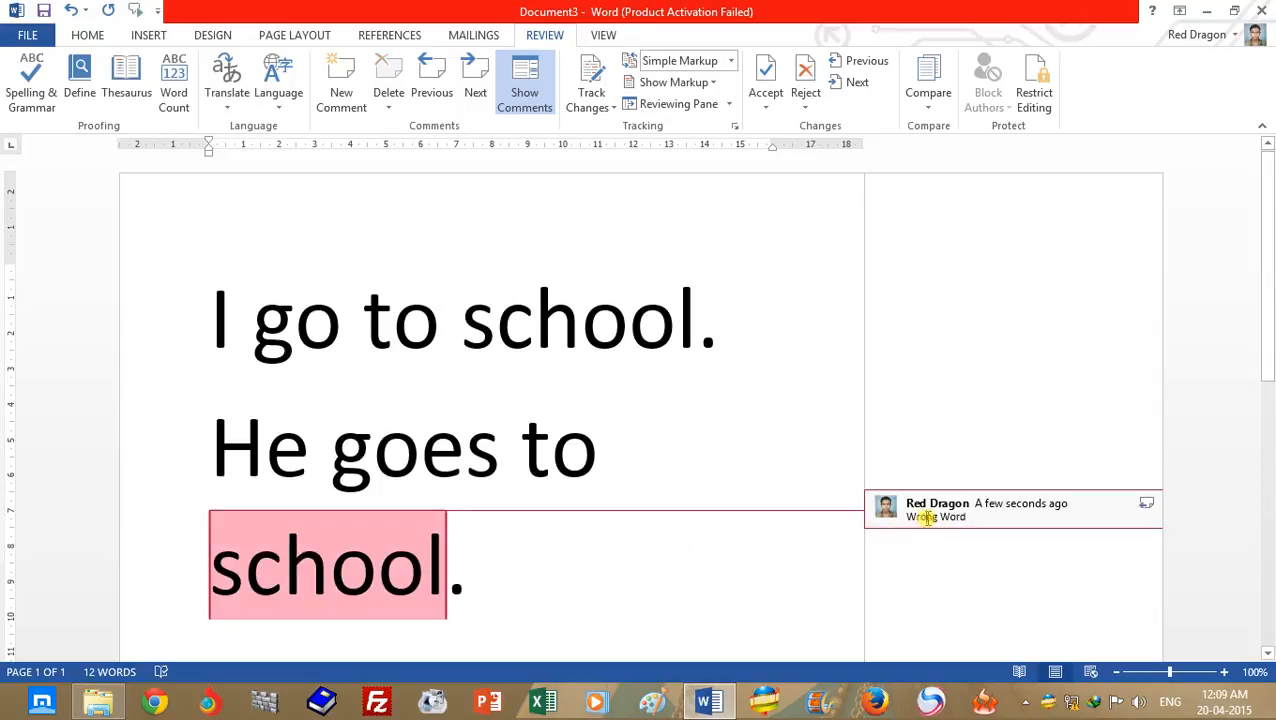
- Examine how the "Wrong Word" comment is linked to "school" and which actions are available for it
left_click(433, 565)
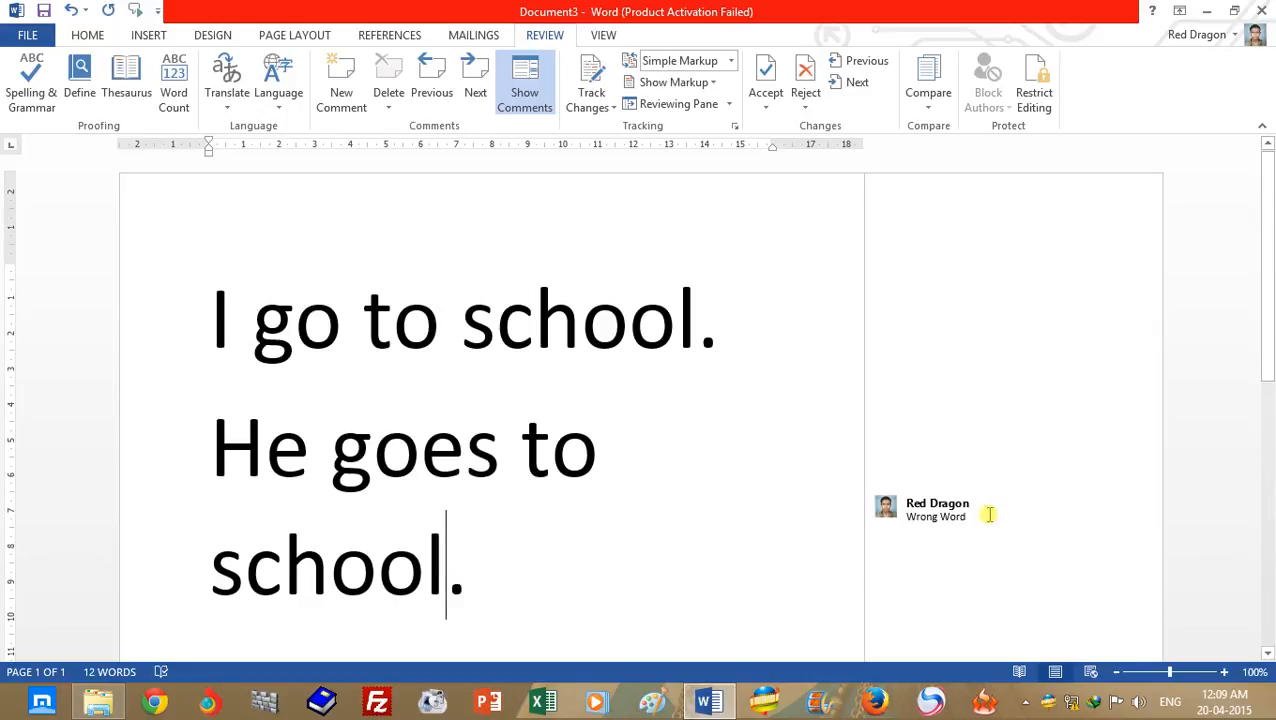
left_click(433, 555)
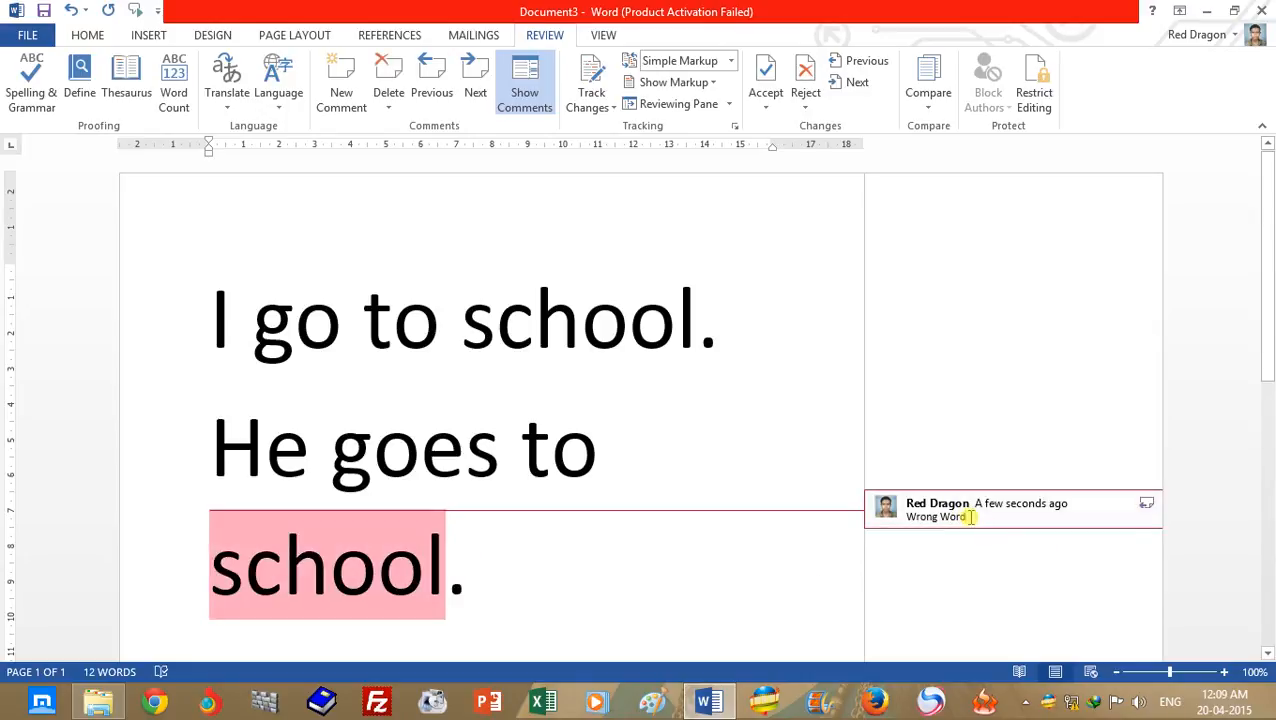
left_click(551, 450)
left_click_drag(1269, 345, 1270, 247)
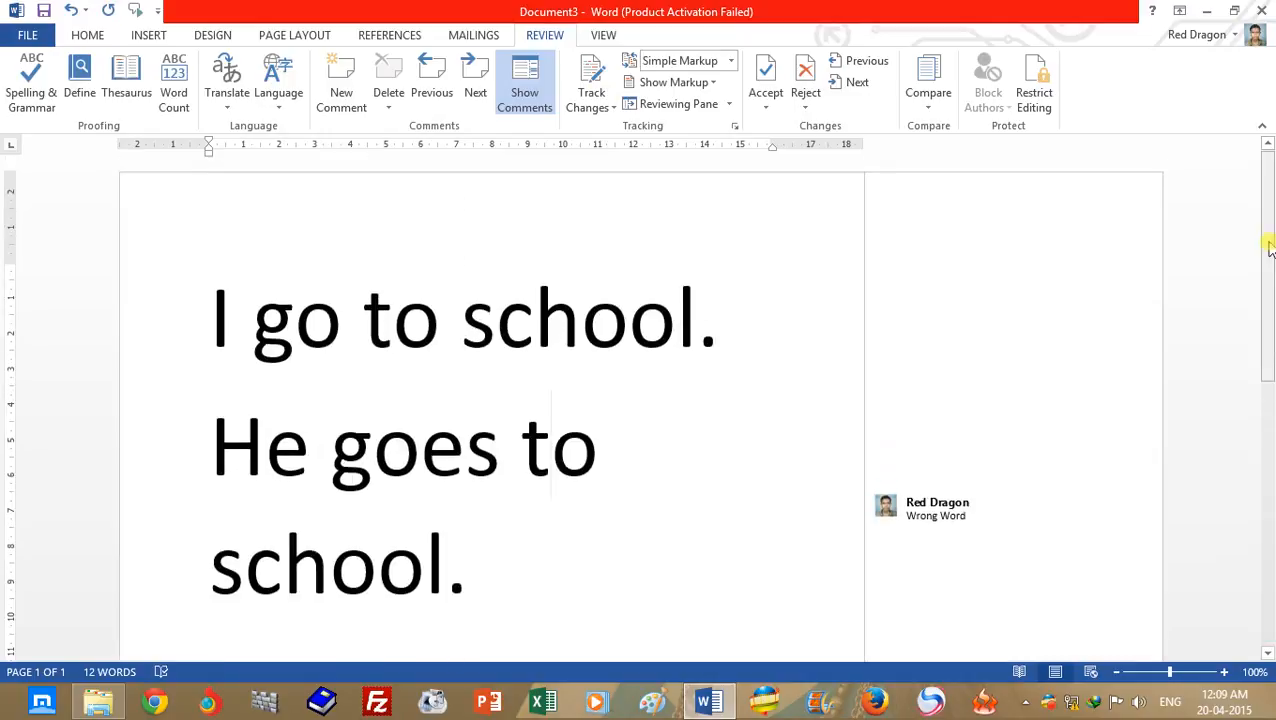
left_click(957, 516)
right_click(1095, 513)
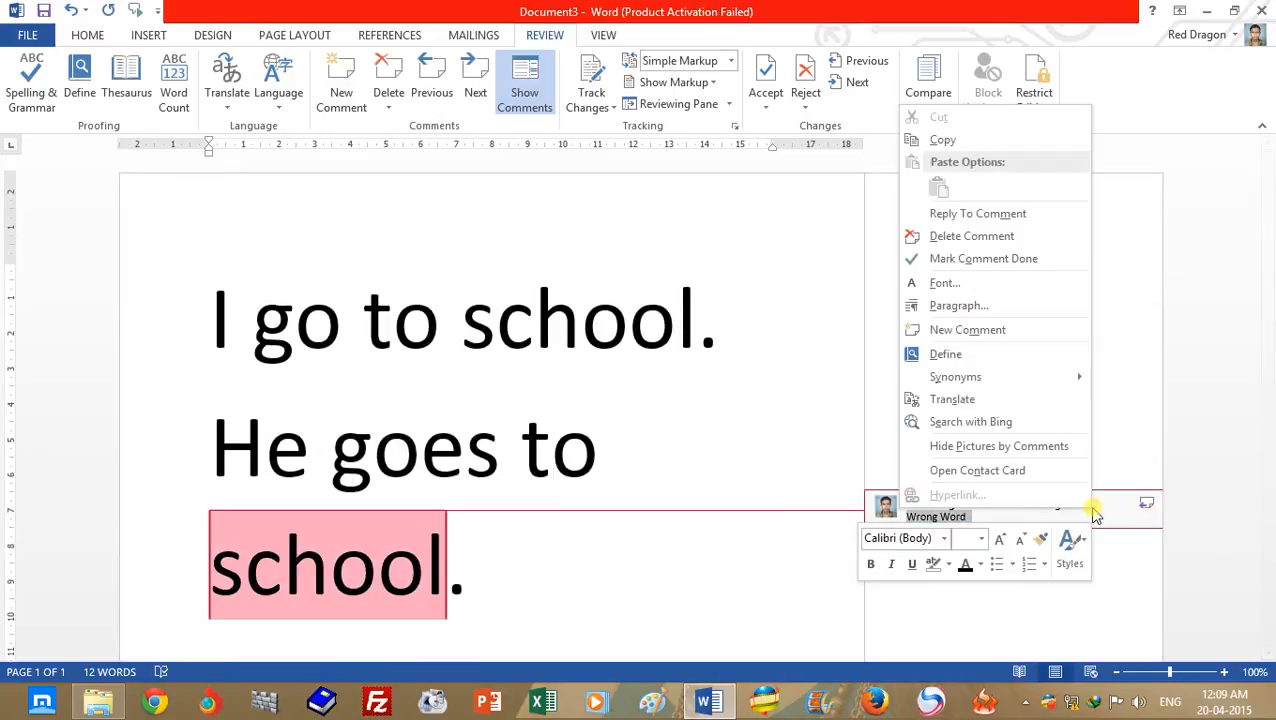
left_click(1116, 510)
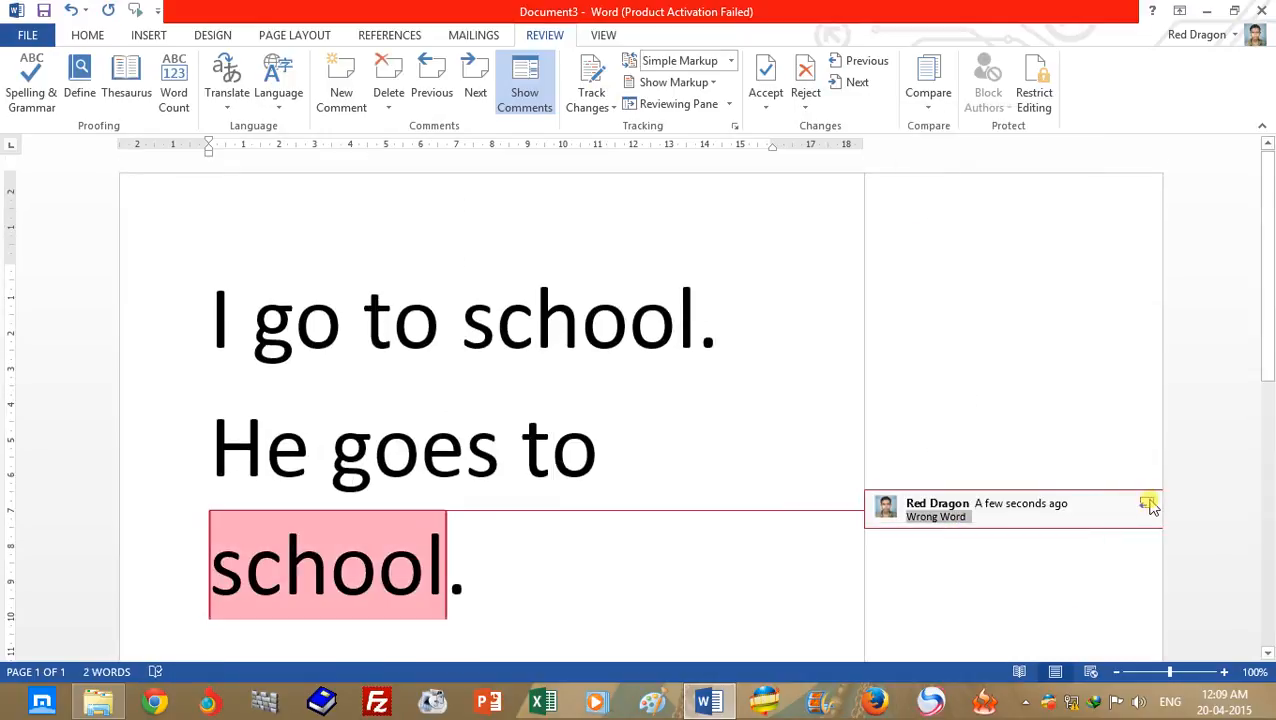
- Add two blank replies to the "Wrong Word" comment
left_click(1147, 503)
left_click(1147, 503)
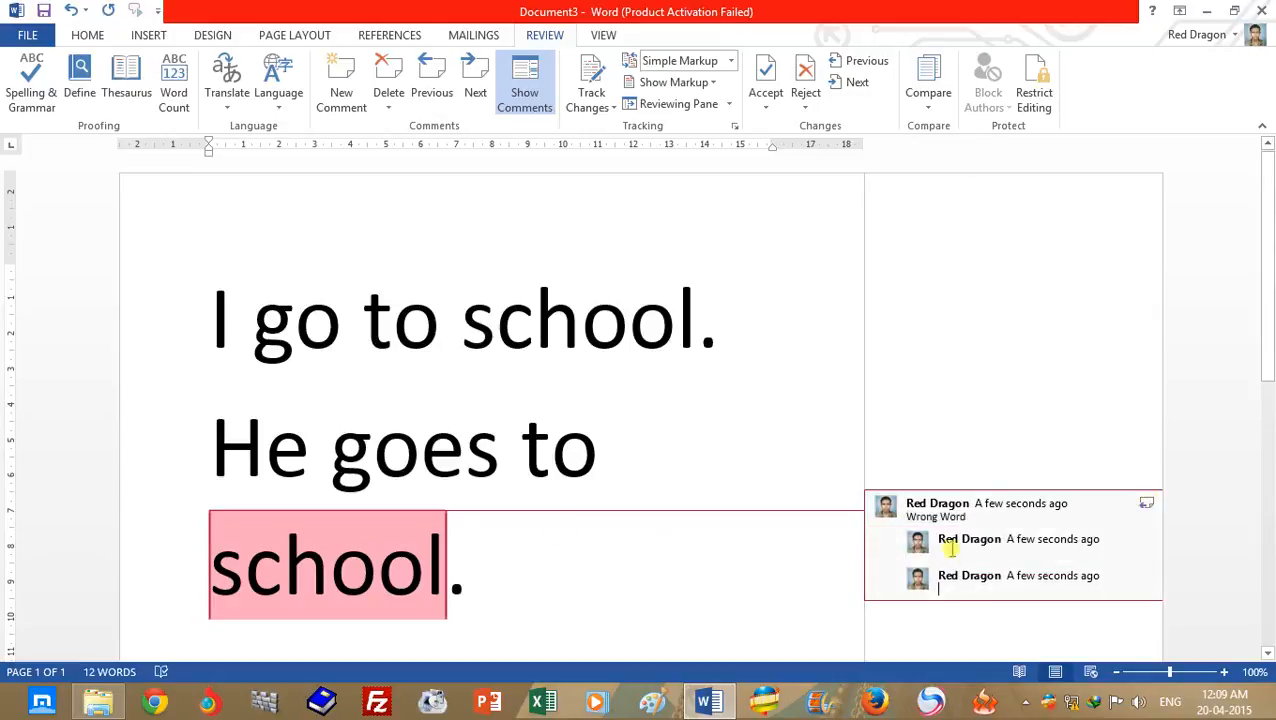
left_click(545, 567)
left_click(550, 470)
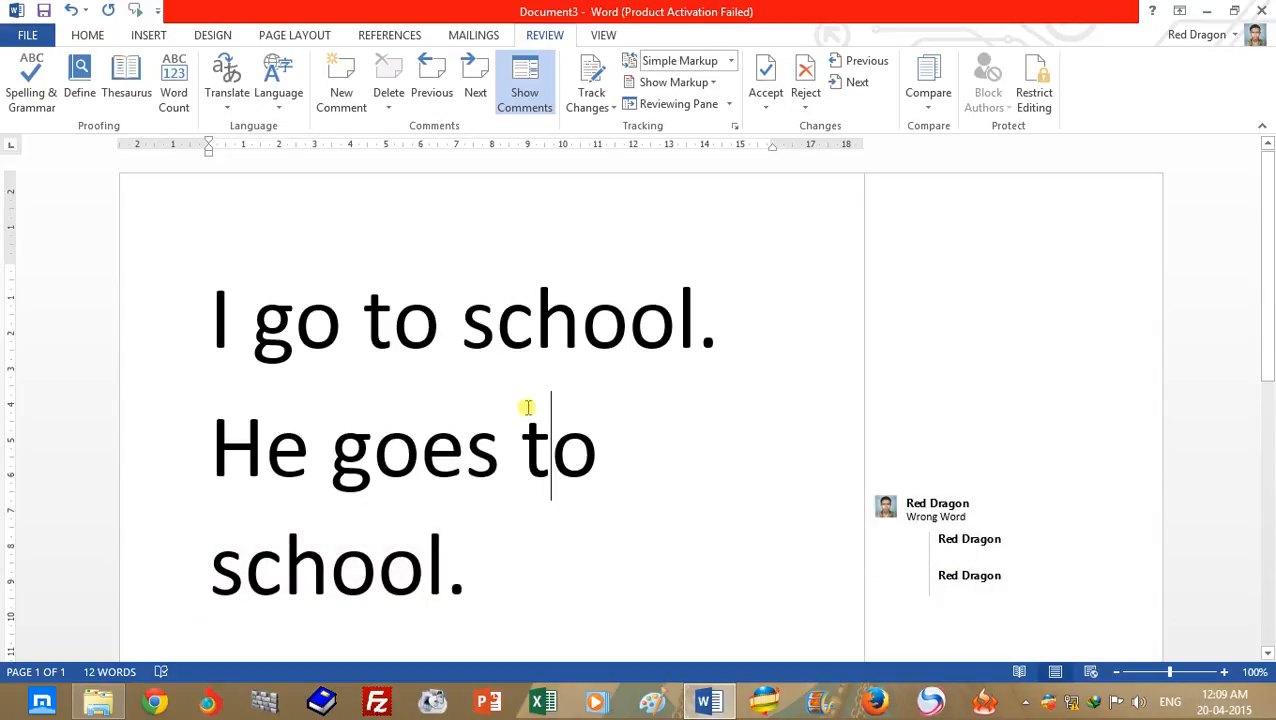
- Undo both replies and the comment on "school"
left_click(618, 38)
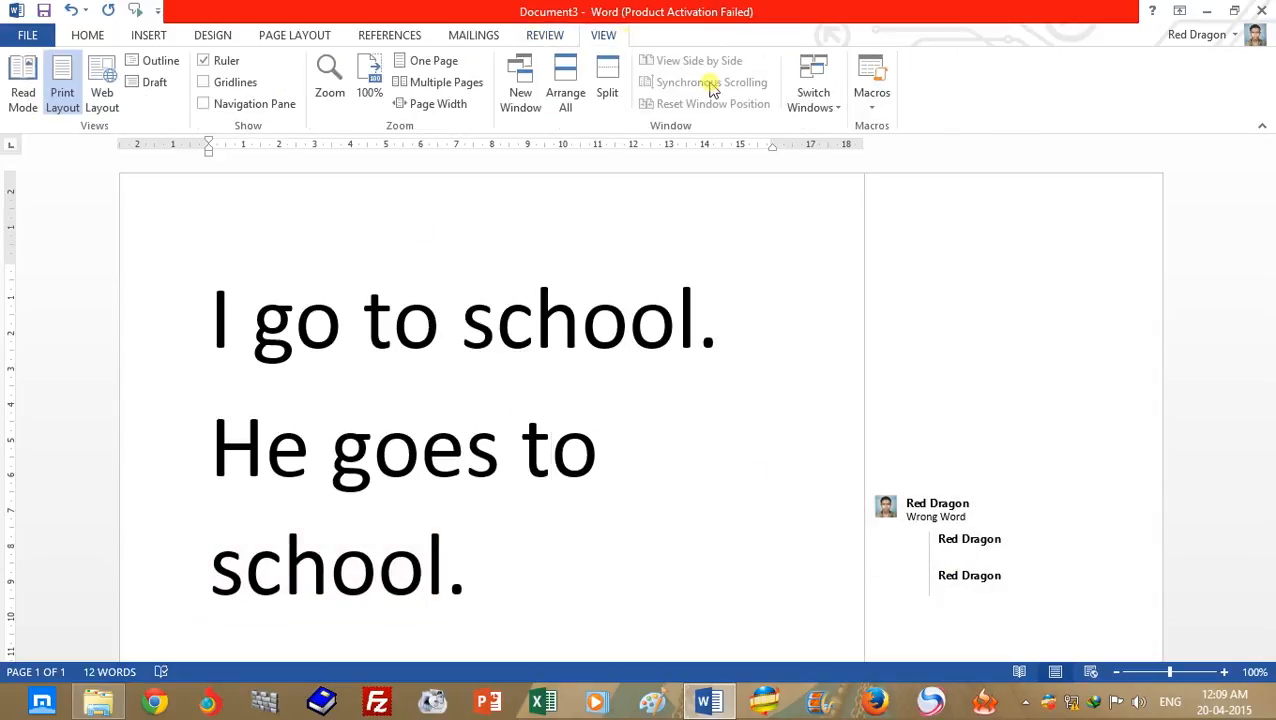
left_click(76, 11)
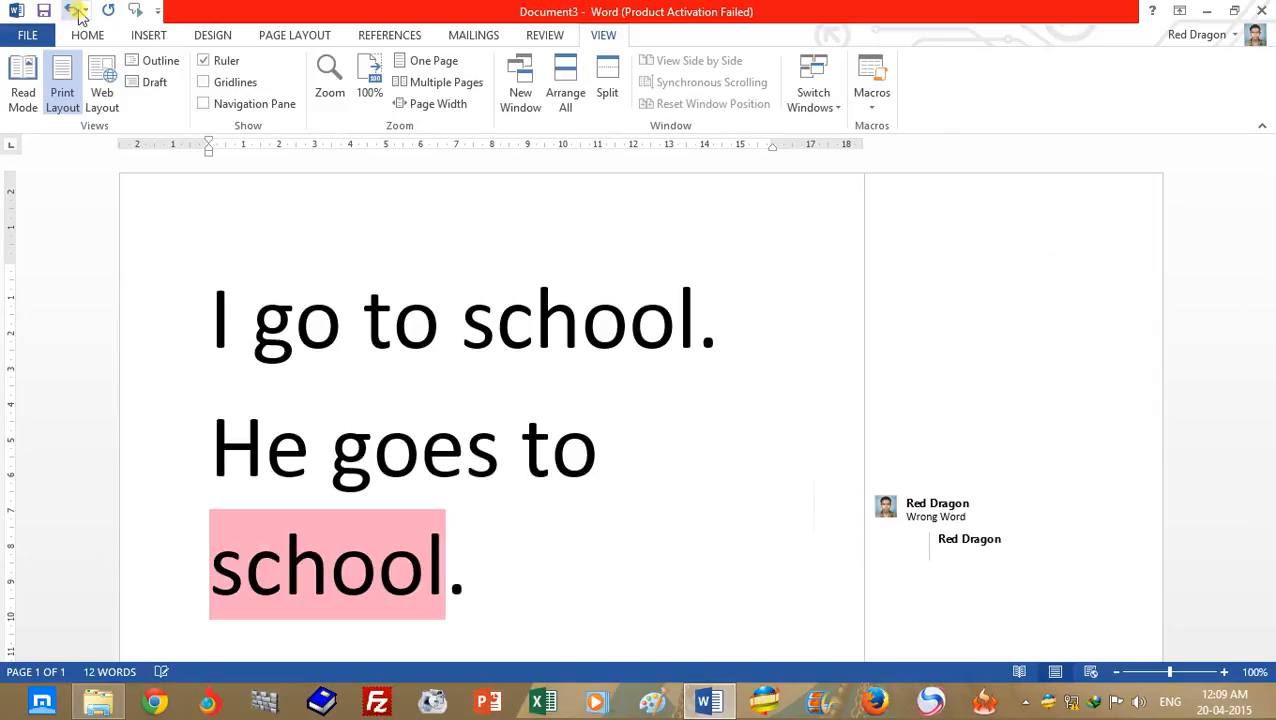
left_click(76, 11)
left_click(76, 11)
left_click(76, 11)
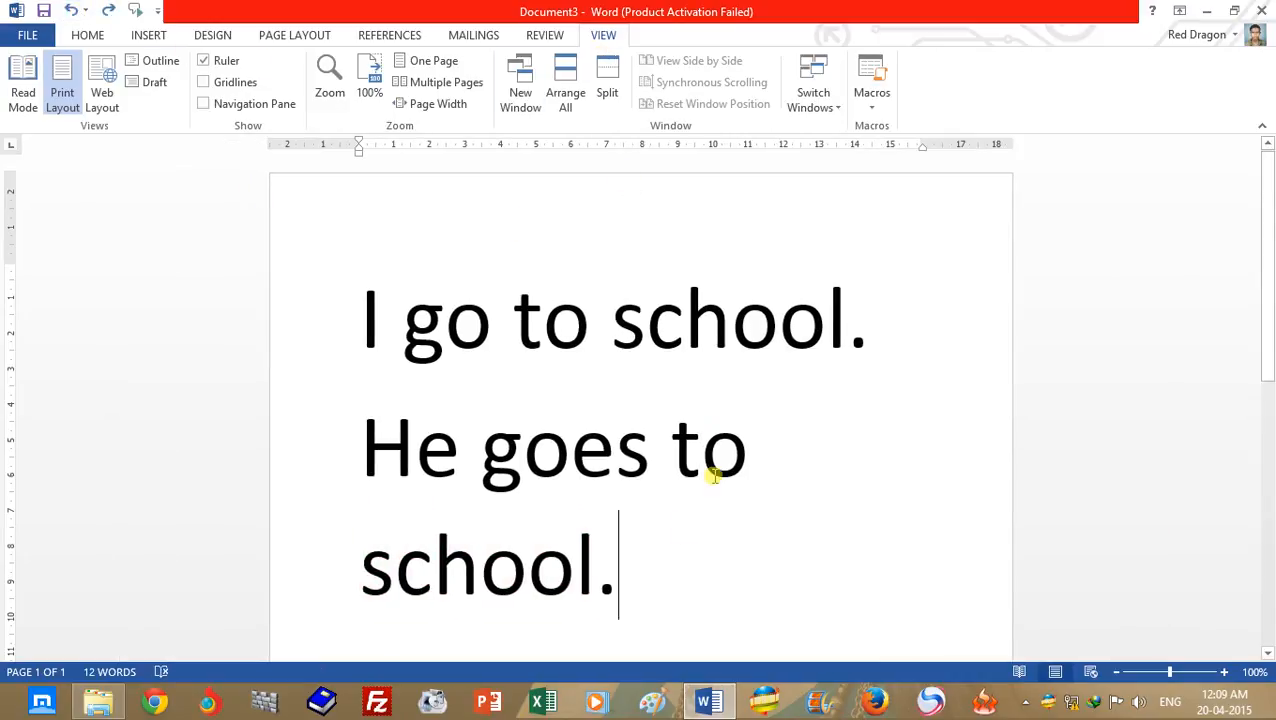
- Hide the document's ruler, trying it both shown and hidden
left_click(701, 562)
left_click_drag(1271, 395, 1271, 225)
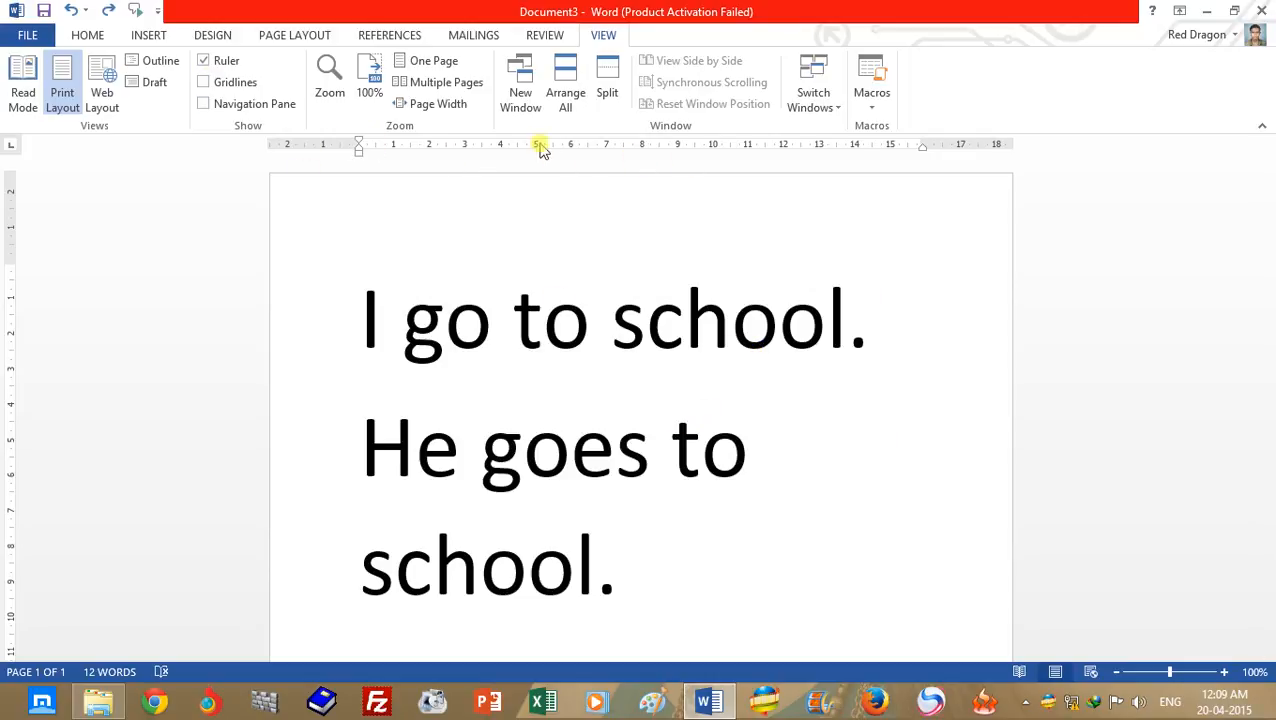
left_click(200, 61)
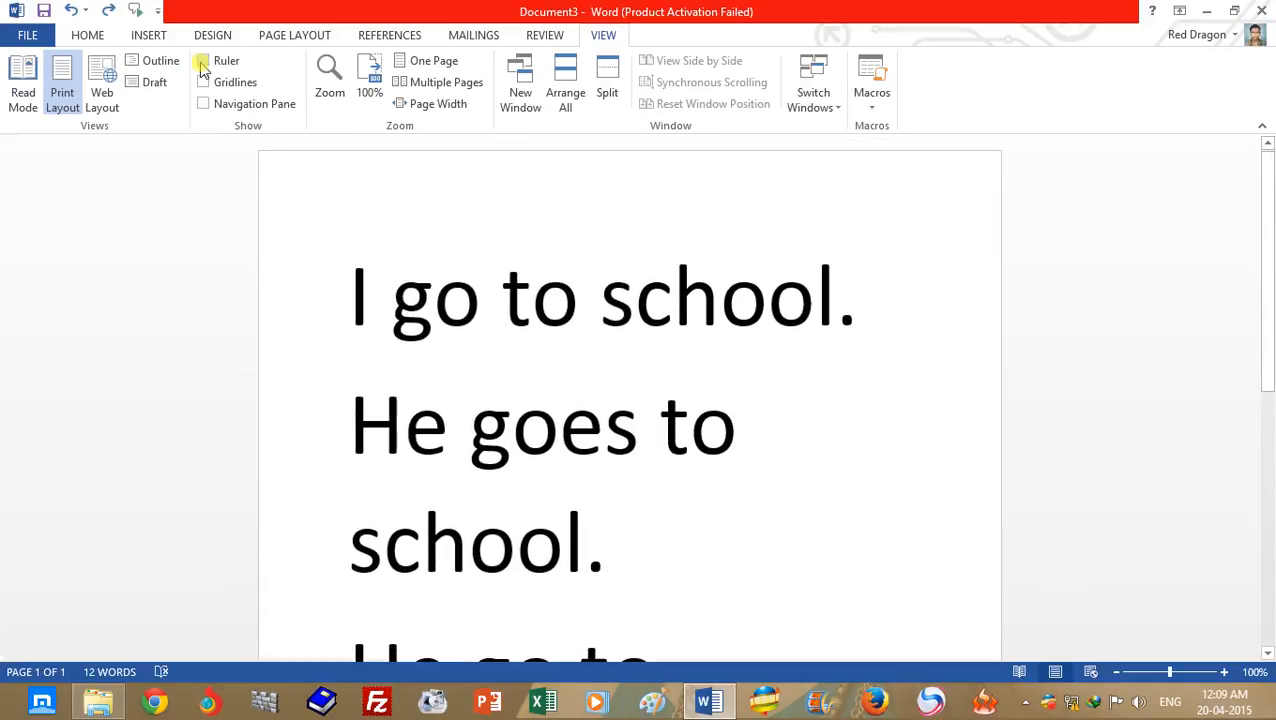
left_click(200, 61)
left_click(200, 61)
- Show the page gridlines and hide them again, repeating the change to compare both displays
left_click(203, 84)
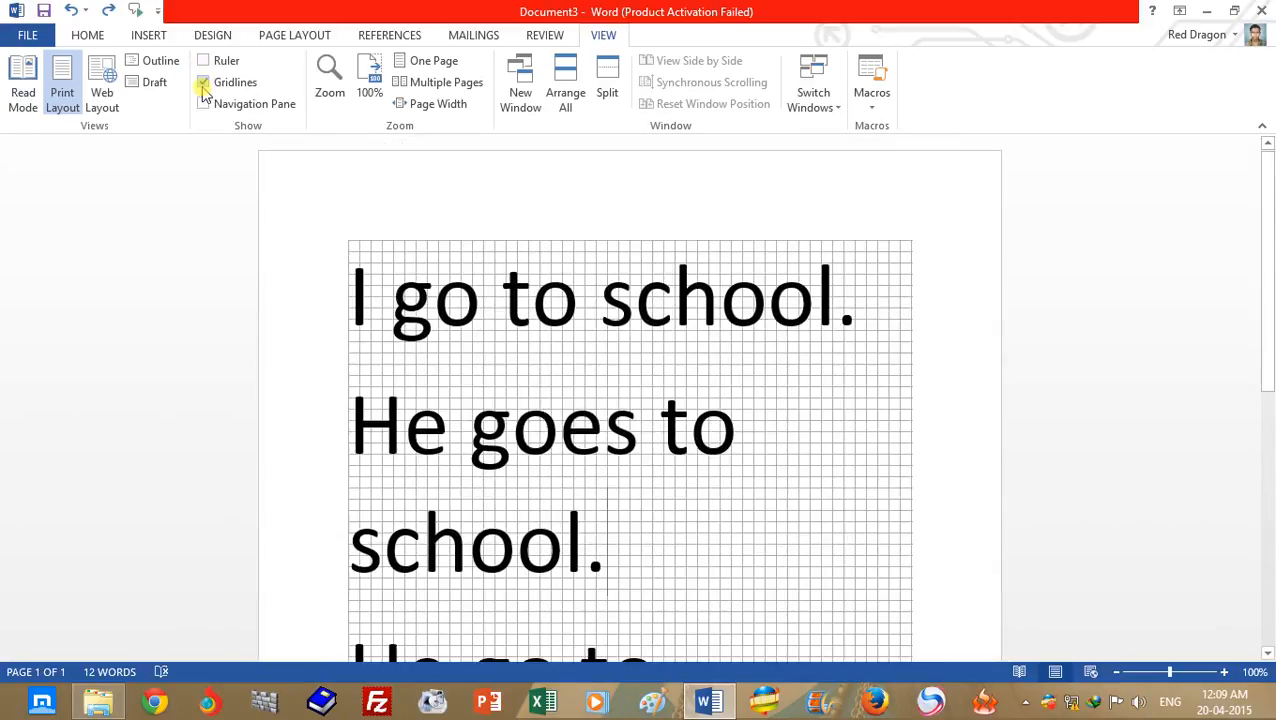
left_click(203, 84)
left_click(203, 84)
left_click(203, 84)
left_click(203, 84)
left_click(203, 84)
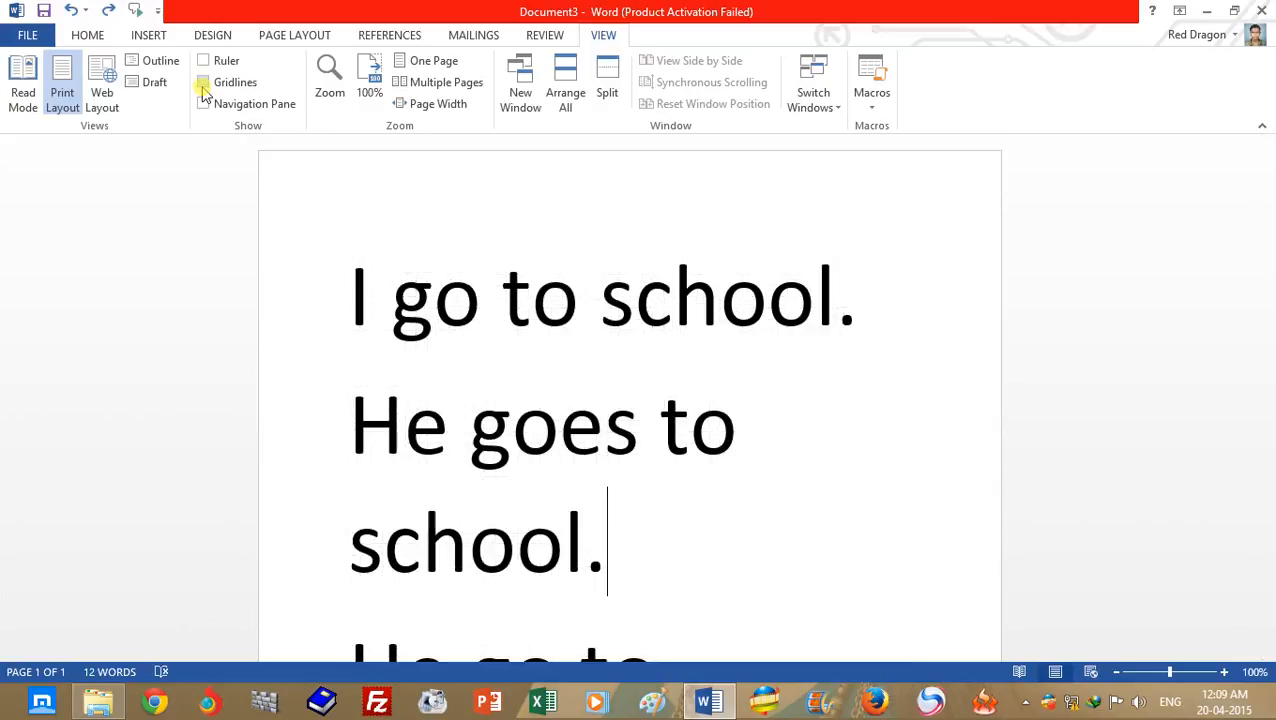
- Show the Navigation Pane beside the document and hide it again, repeating this once
left_click(203, 104)
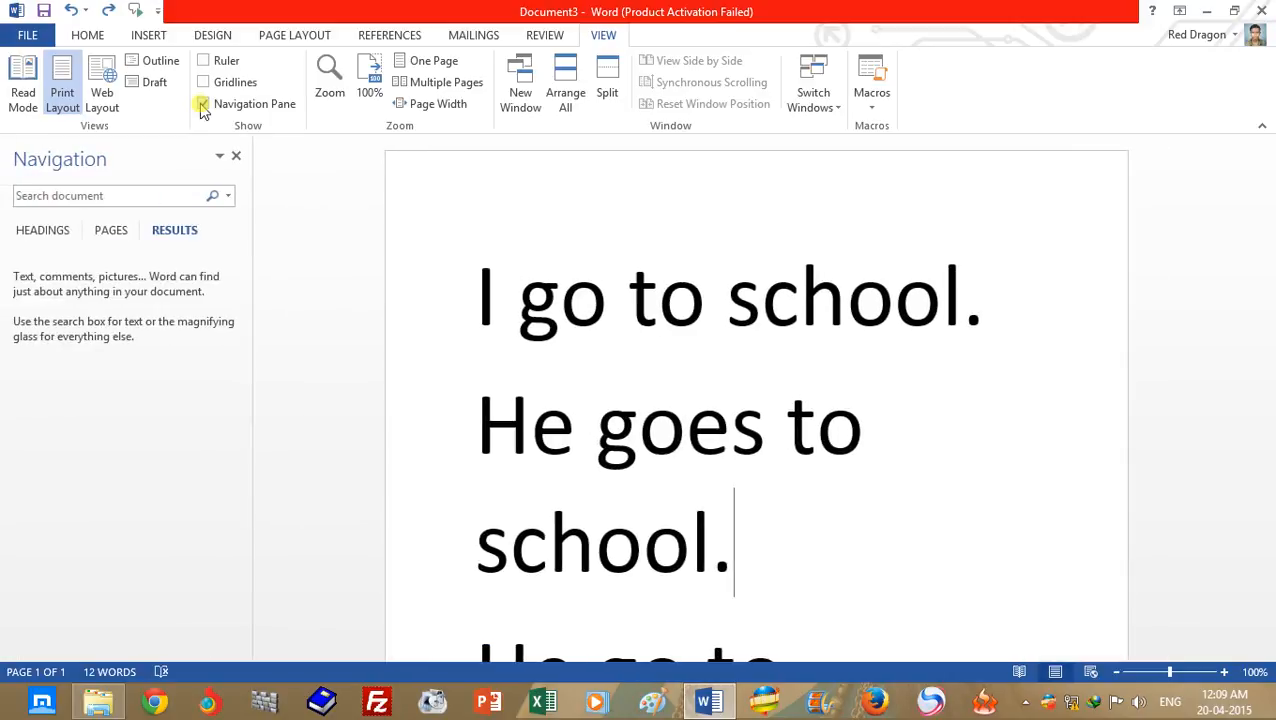
left_click(203, 104)
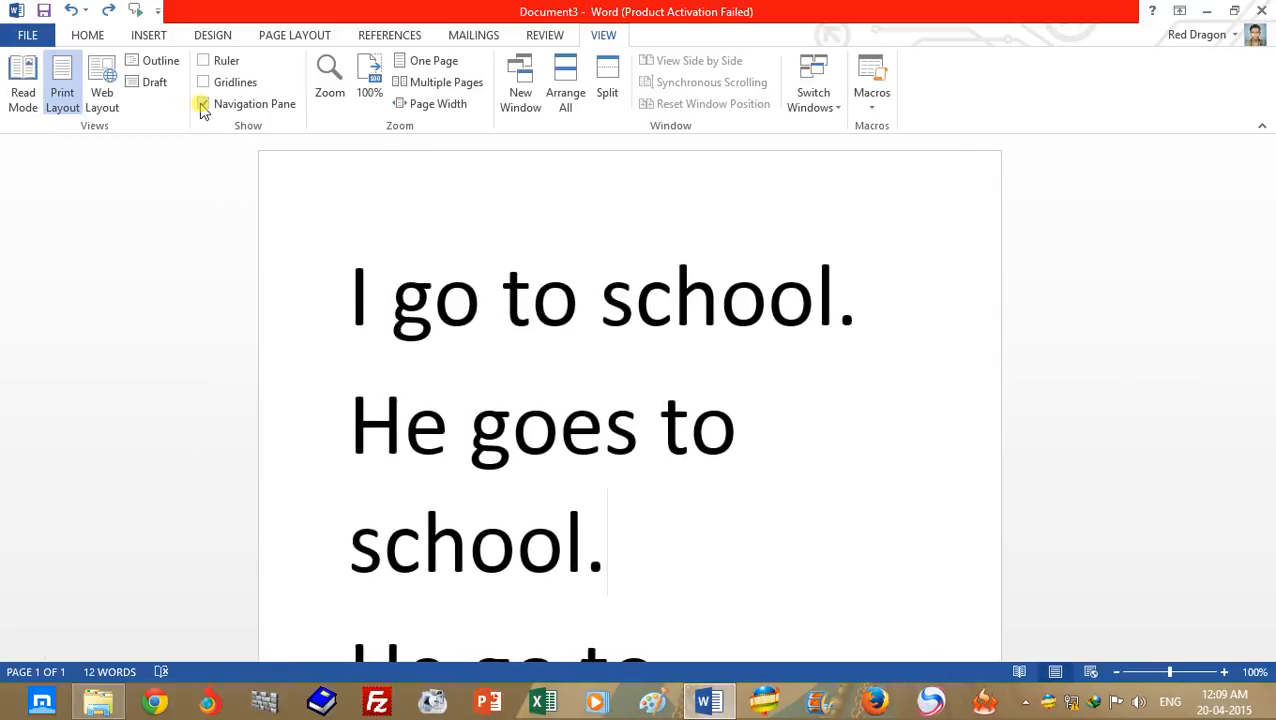
left_click(203, 104)
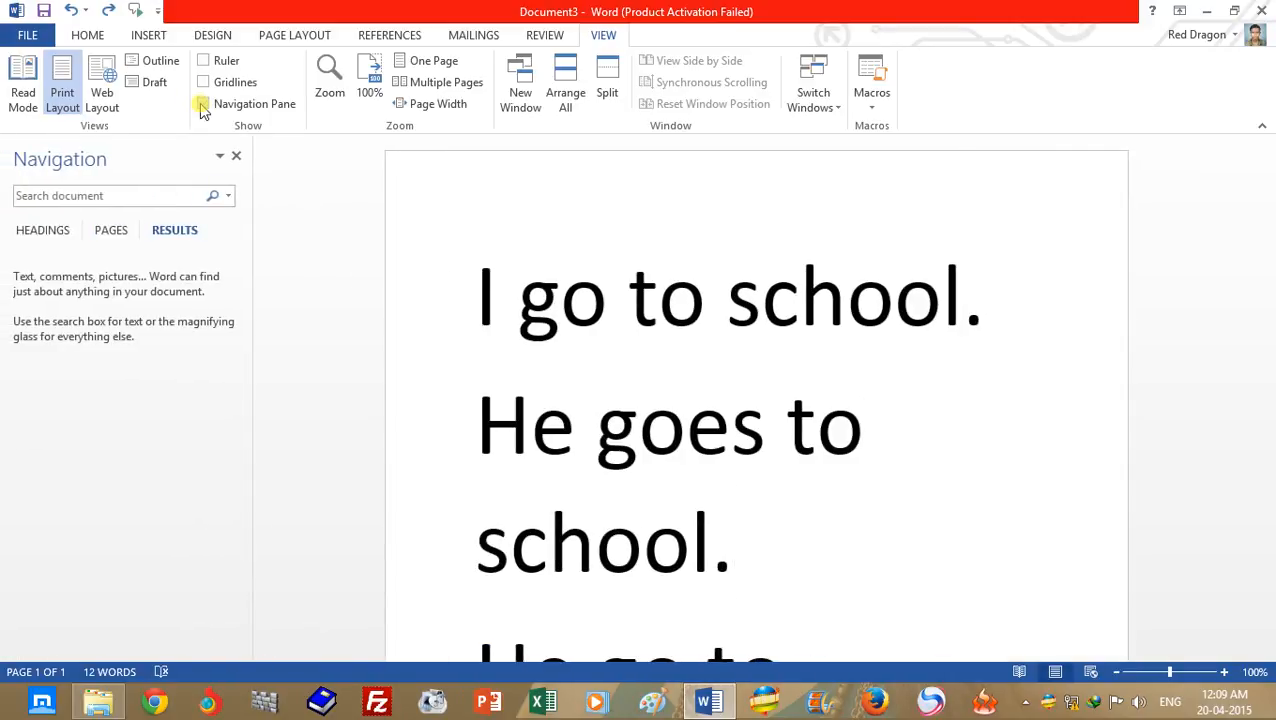
left_click(203, 104)
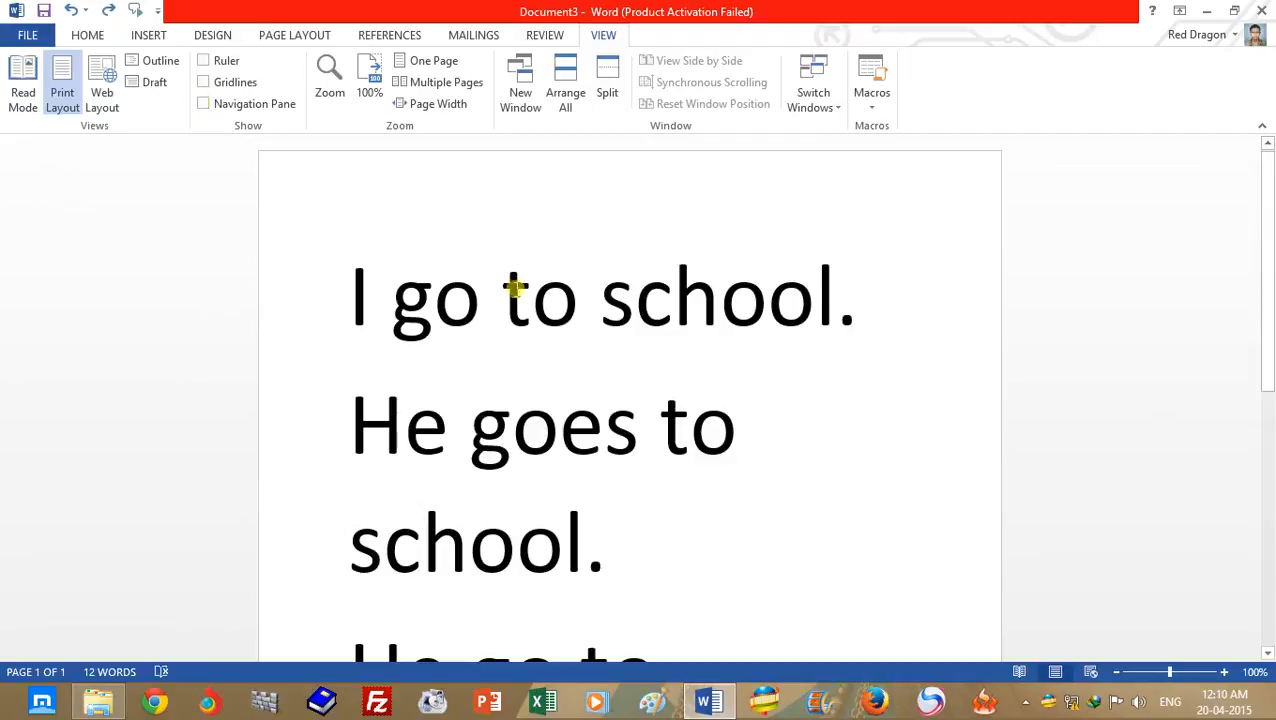
- Display the document in Web Layout and switch it to Read Mode
left_click_drag(1269, 262, 1272, 217)
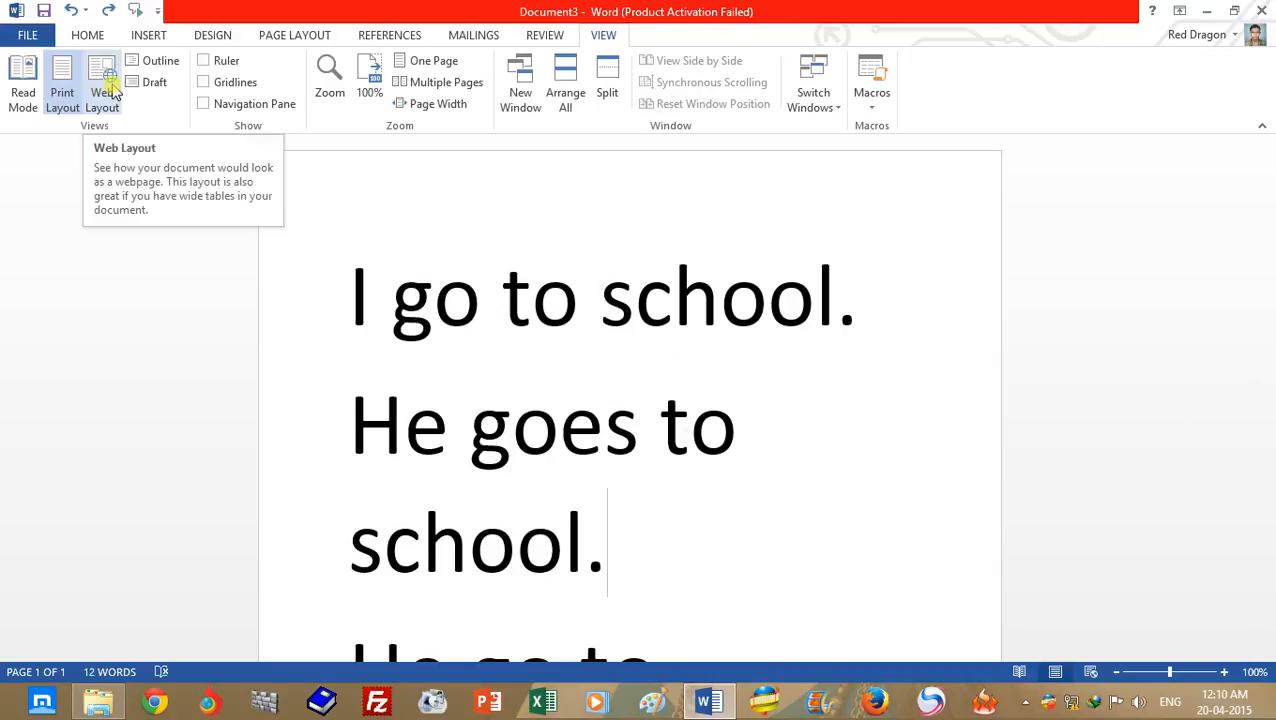
left_click(113, 88)
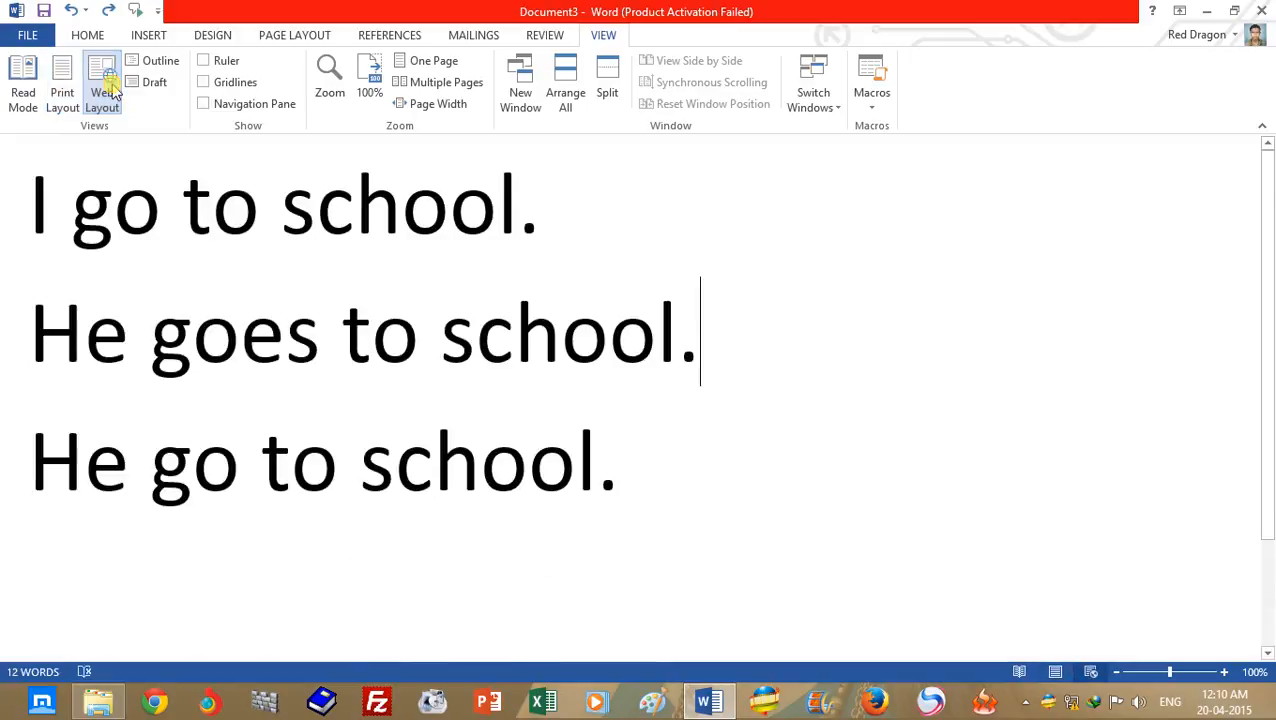
left_click(34, 106)
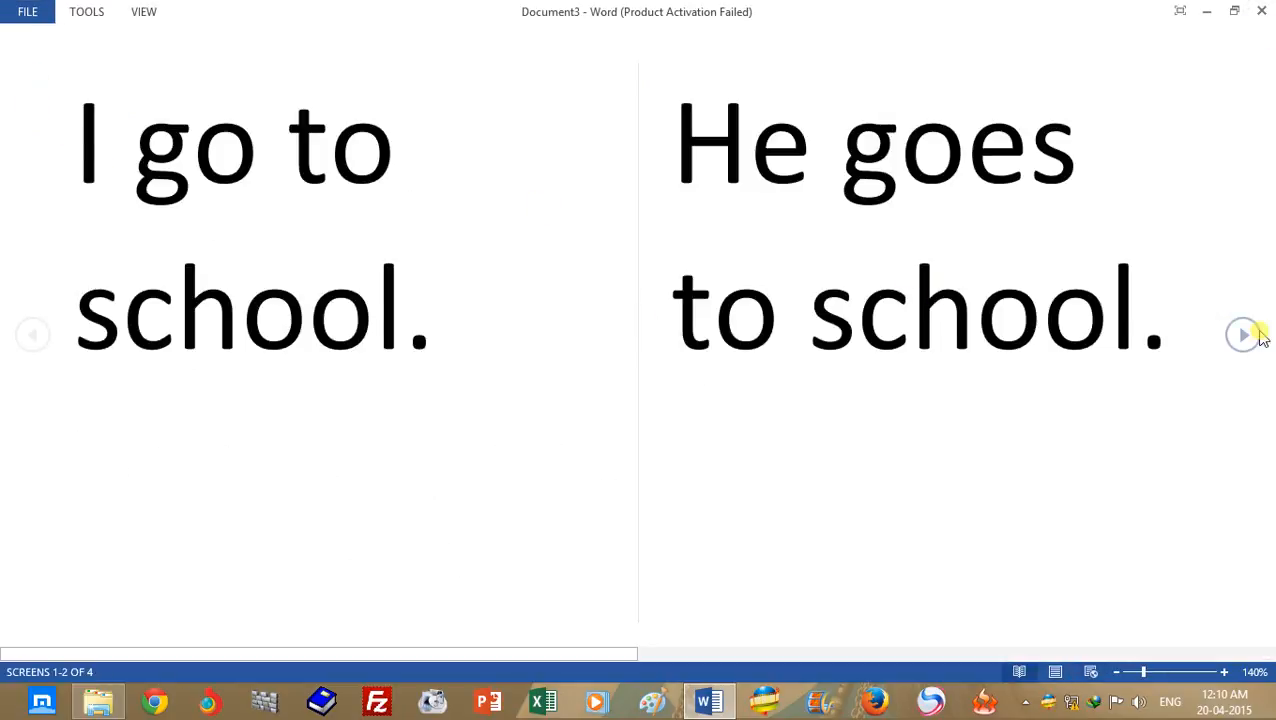
- Page forward to the end of the document and back to its beginning in Read Mode
left_click(1243, 335)
left_click(42, 338)
left_click(1243, 342)
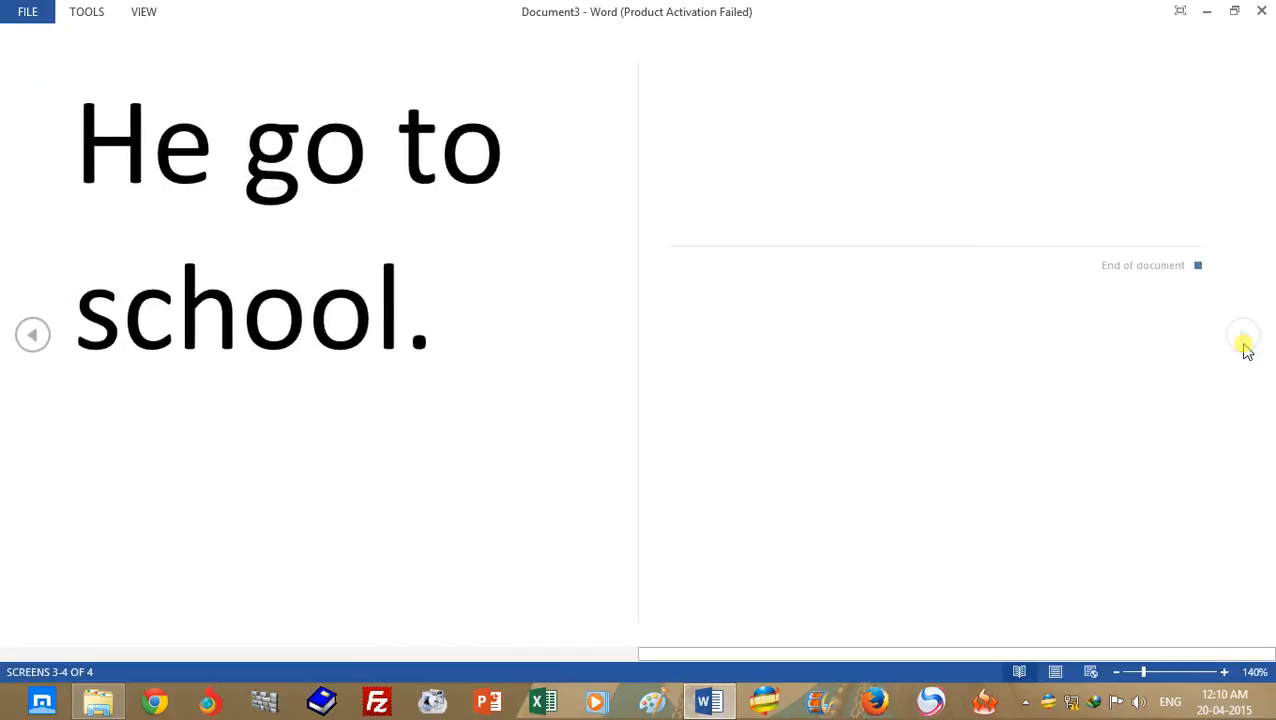
left_click(38, 341)
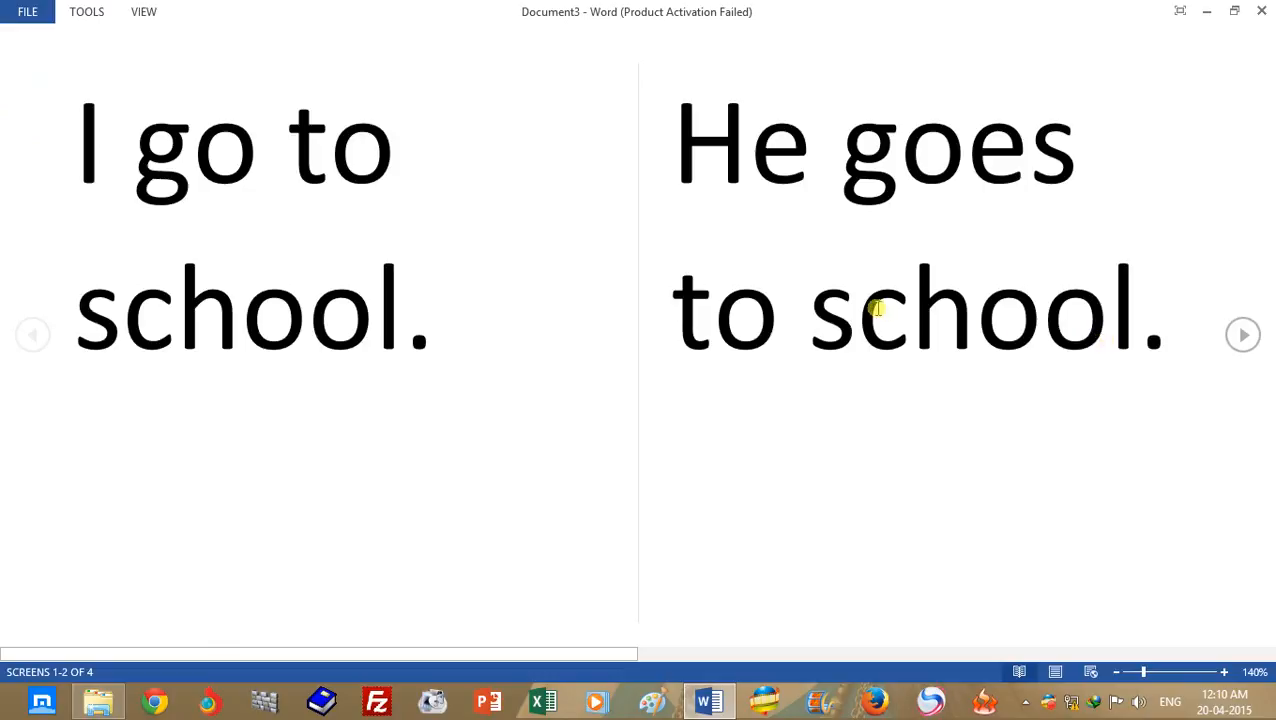
- Start closing the document, cancel the save prompt, and leave Read Mode for Print Layout
left_click(1261, 12)
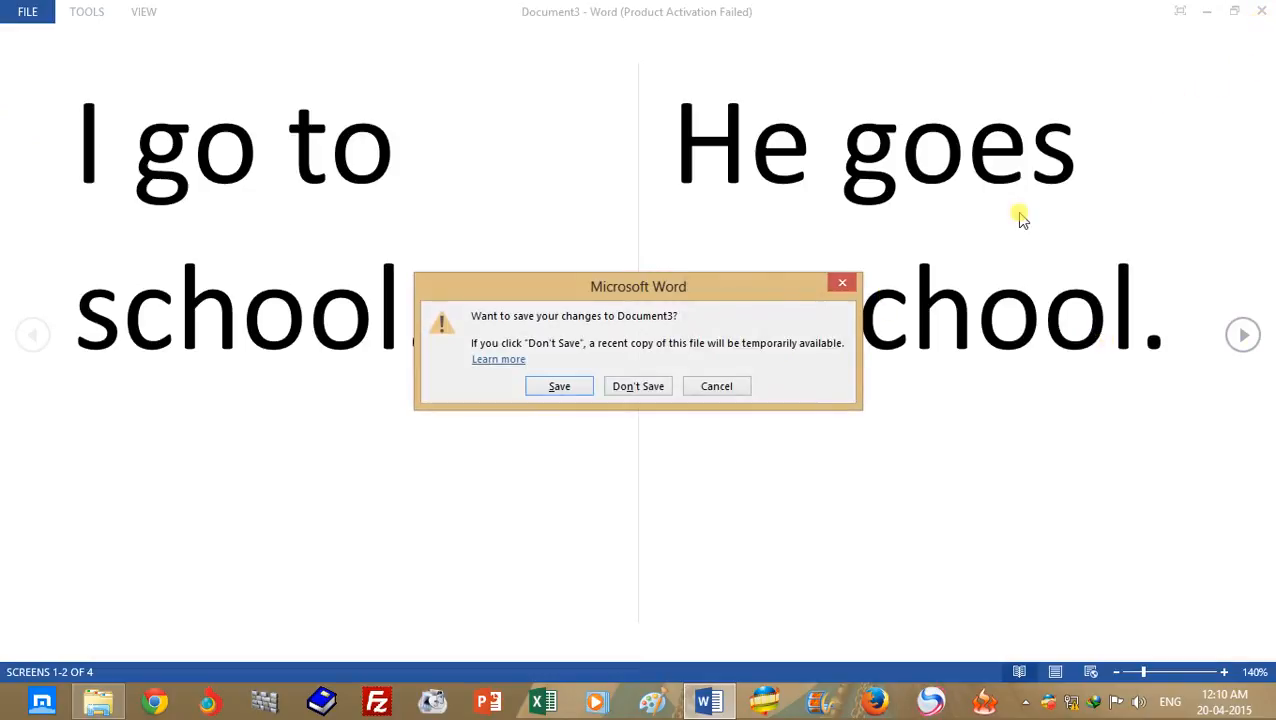
left_click(700, 382)
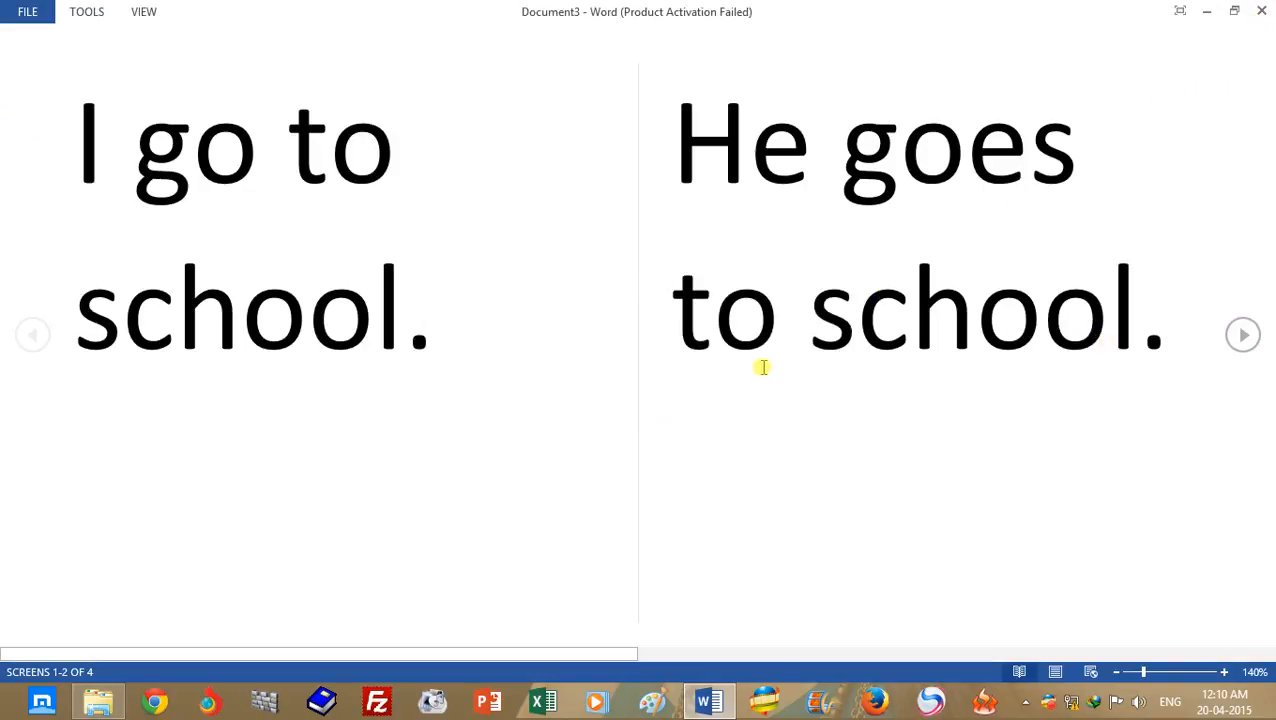
key("Escape")
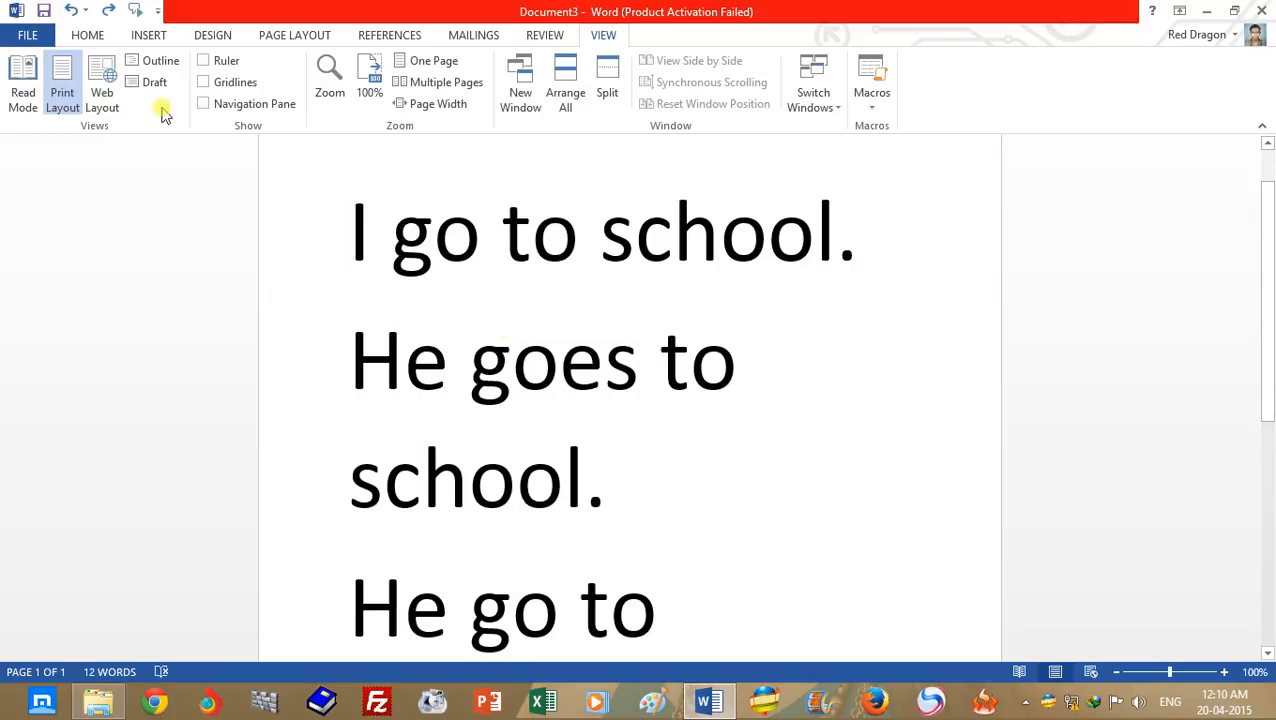
- Display the document in Outline view and in Draft view, and return it to Print Layout
left_click(166, 62)
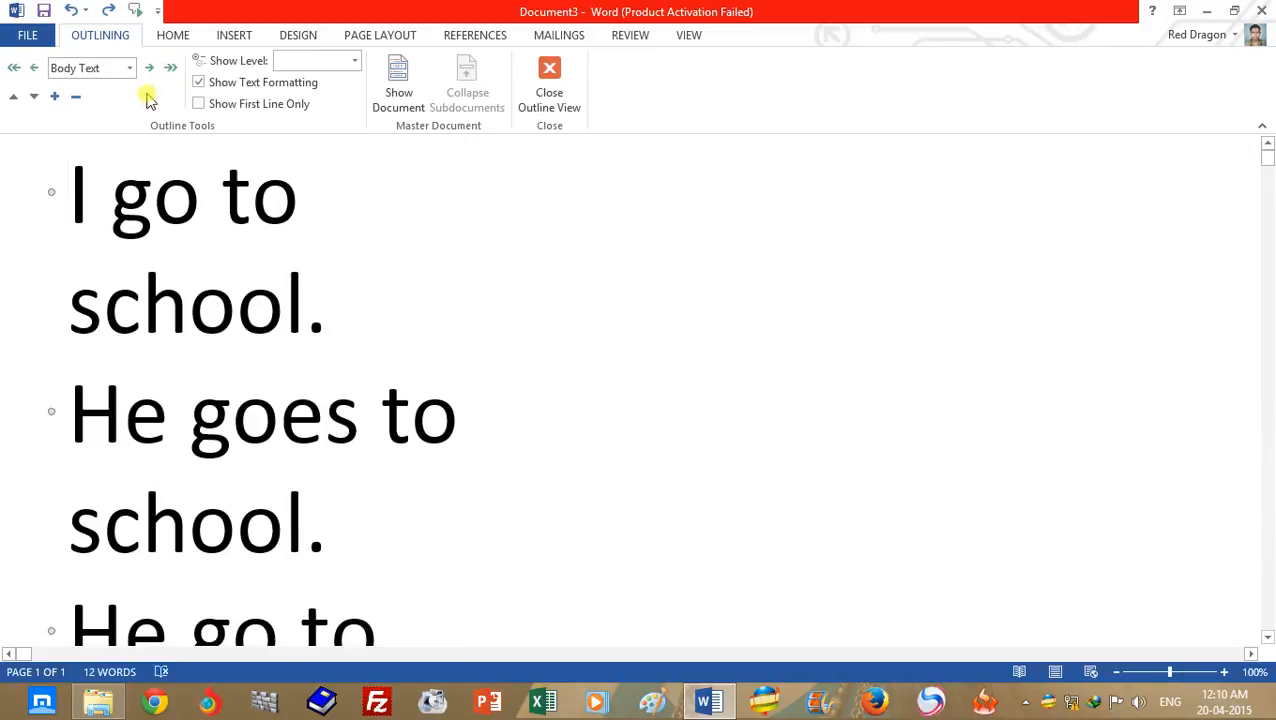
left_click(549, 85)
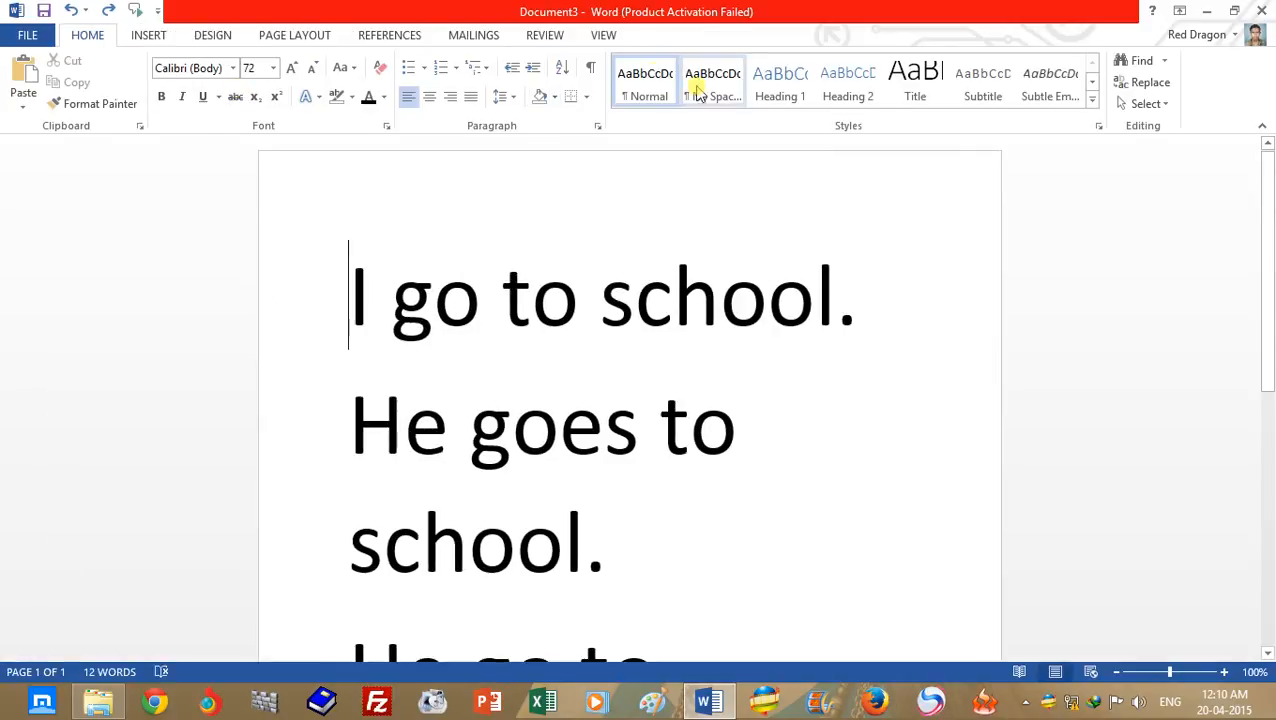
left_click(603, 35)
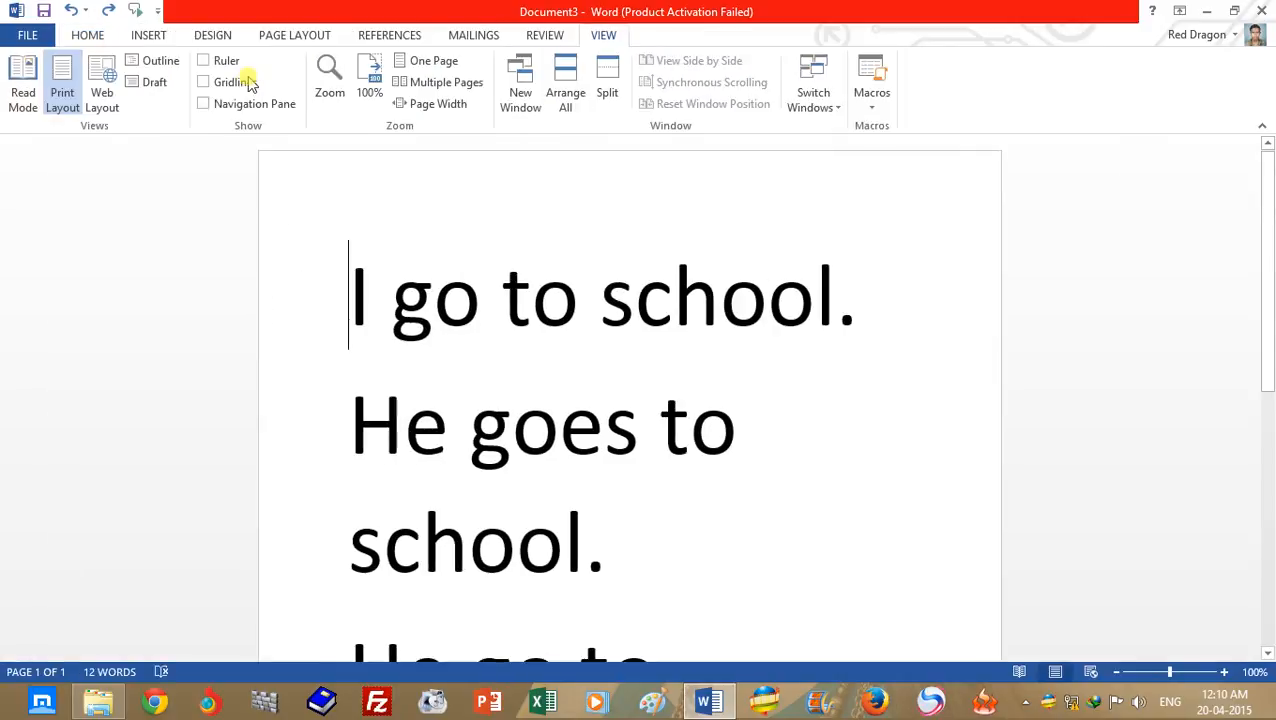
left_click(153, 84)
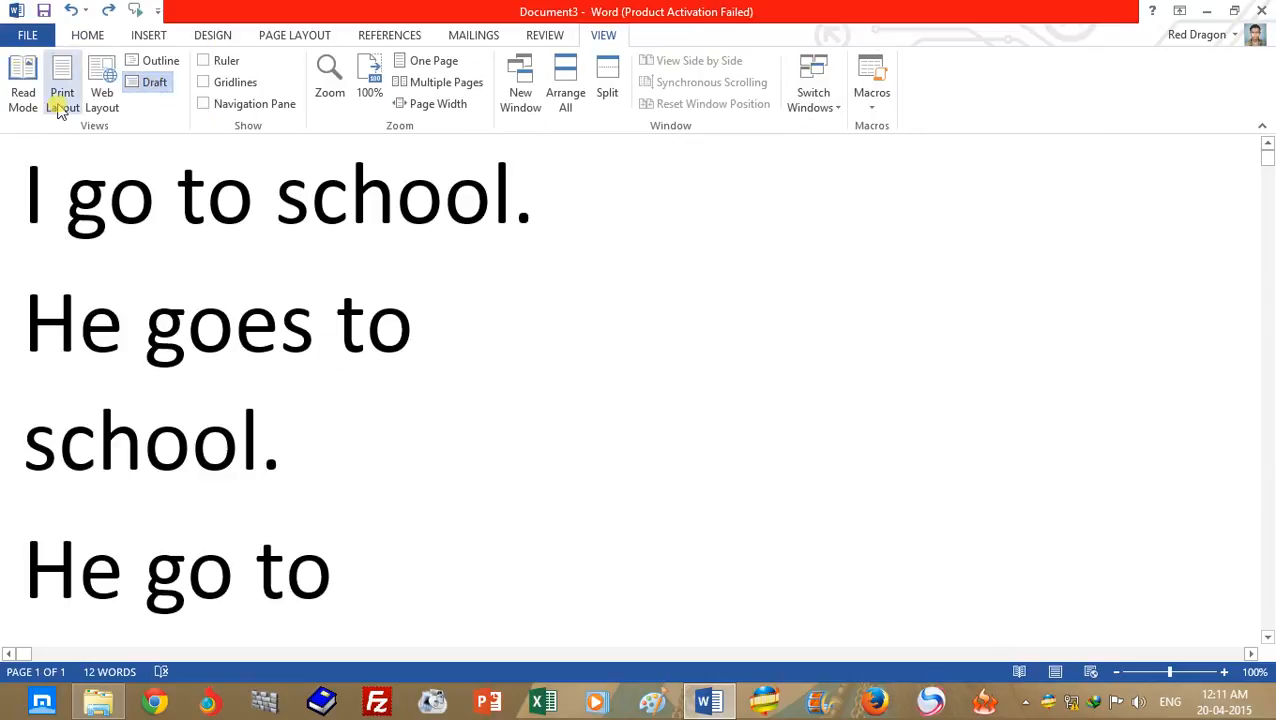
left_click(59, 100)
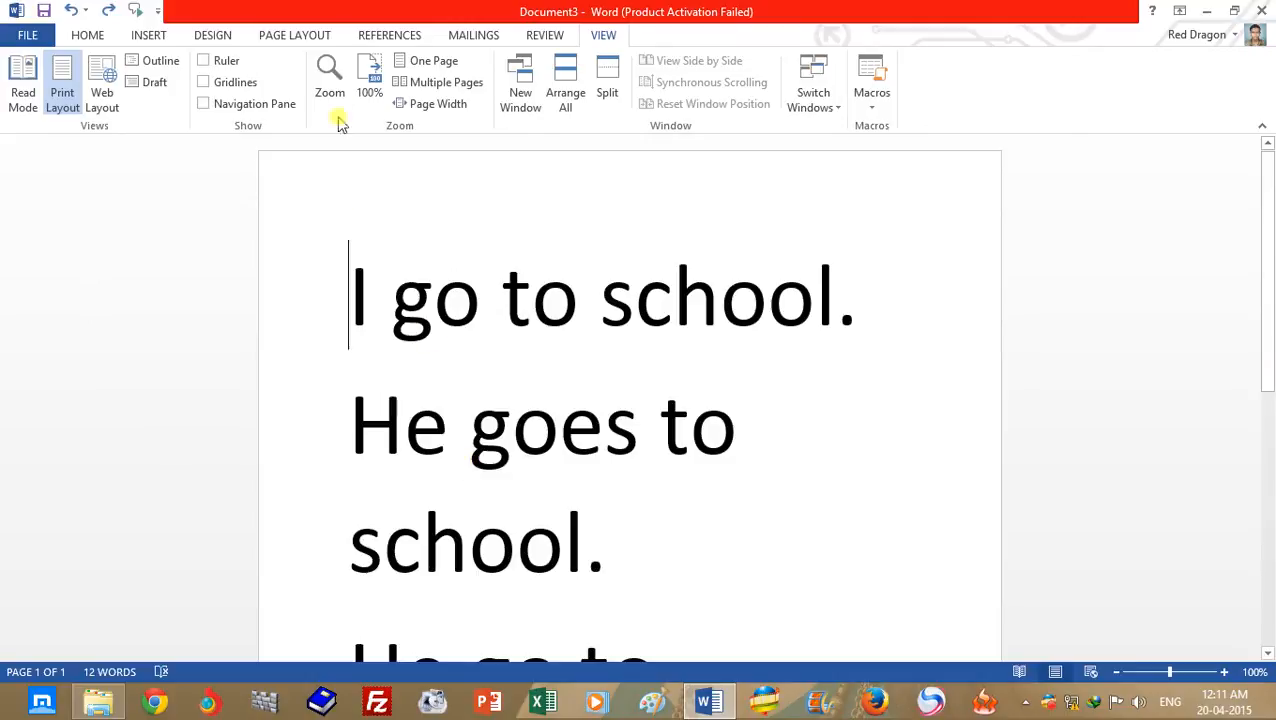
- Set the document zoom to 110%
left_click(1224, 673)
left_click(1224, 673)
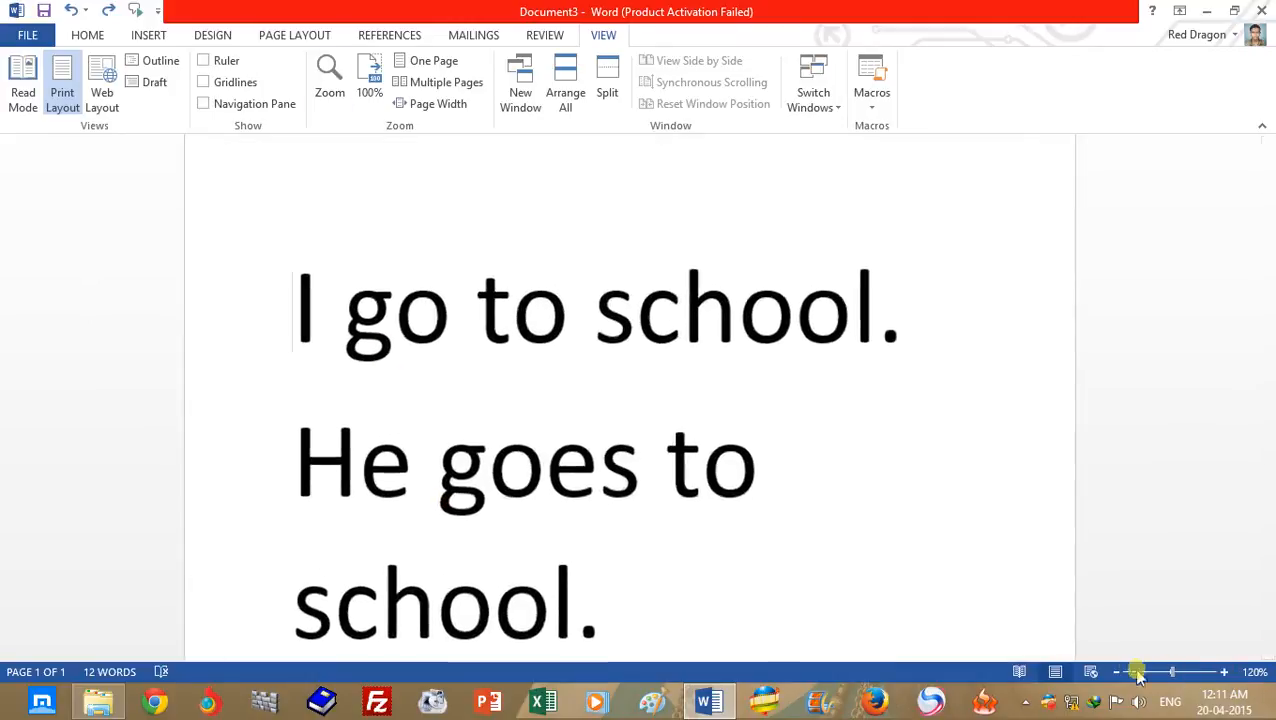
left_click(1116, 673)
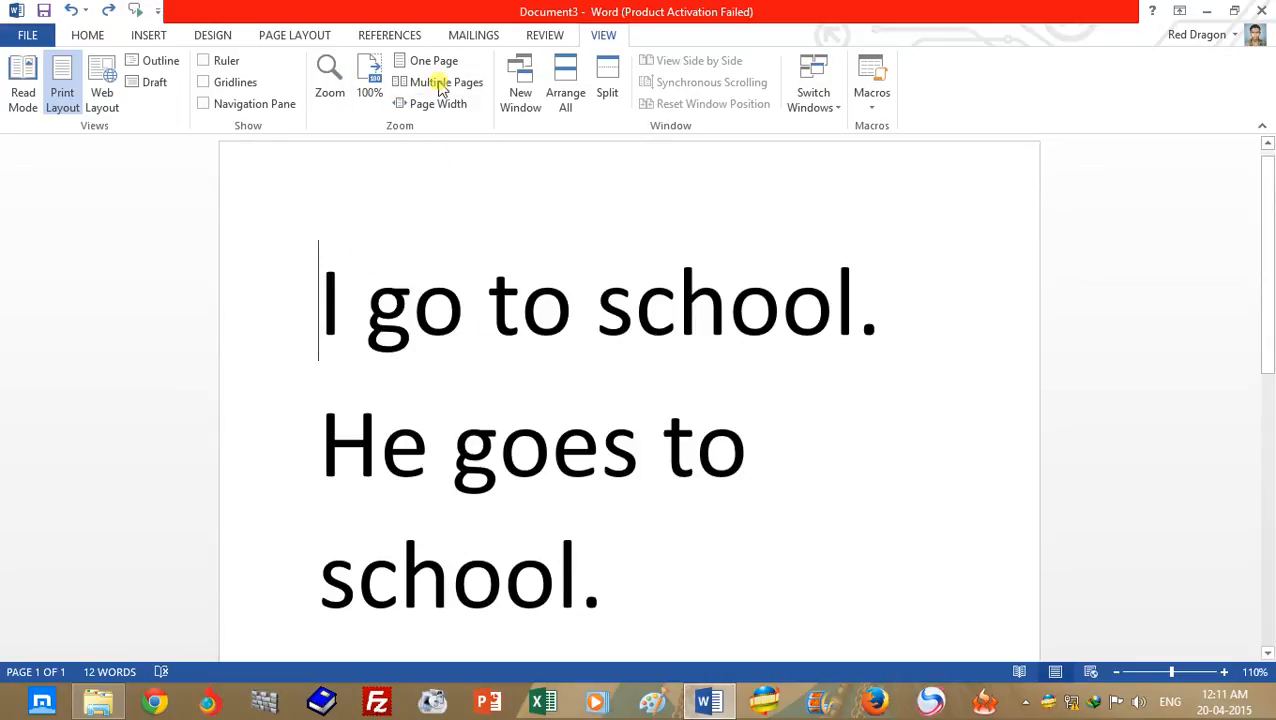
left_click(812, 108)
left_click(774, 281)
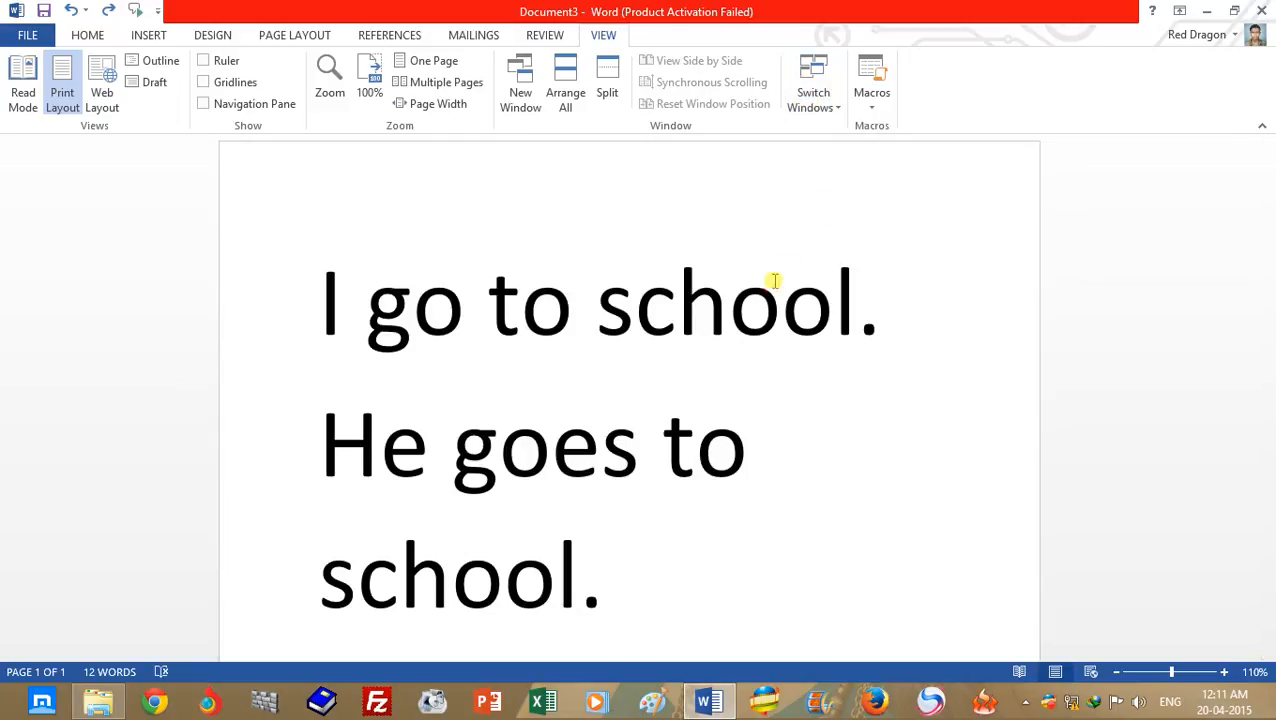
left_click(871, 103)
left_click(671, 341)
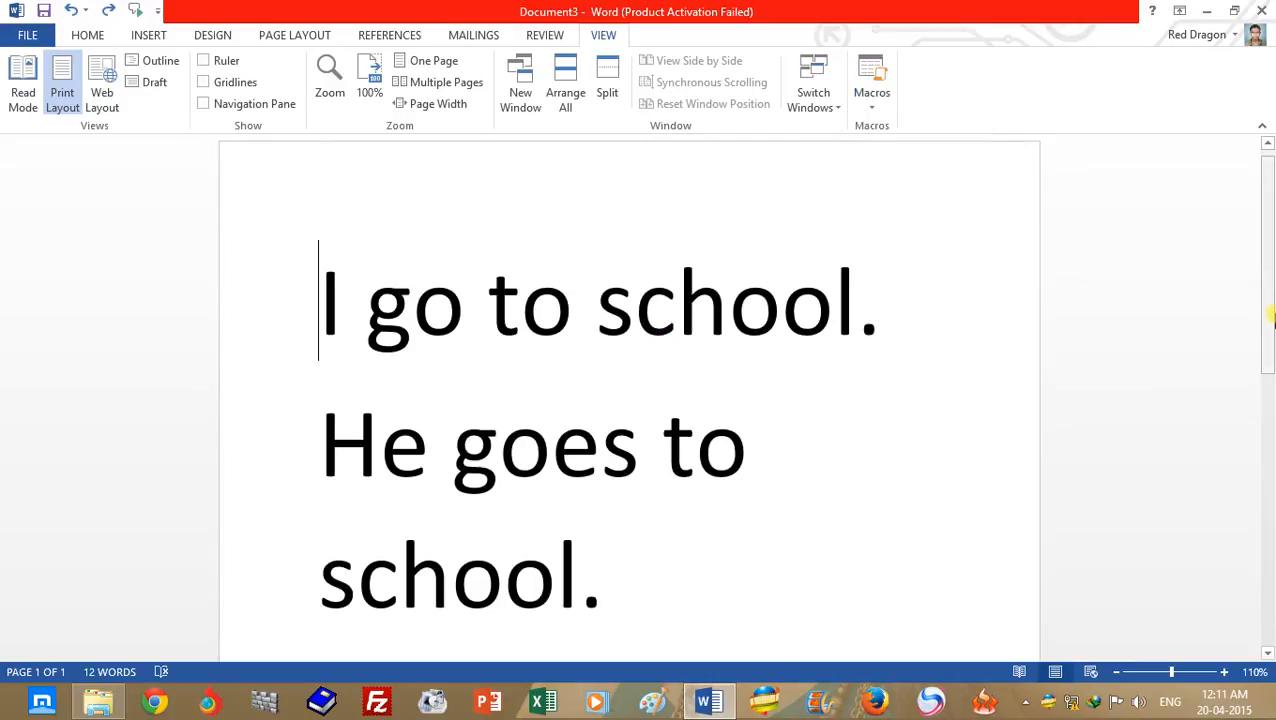
scroll(1216, 413, "down", 5)
scroll(1026, 491, "up", 5)
- Delete all the text in the document to leave the page blank
left_click(877, 461)
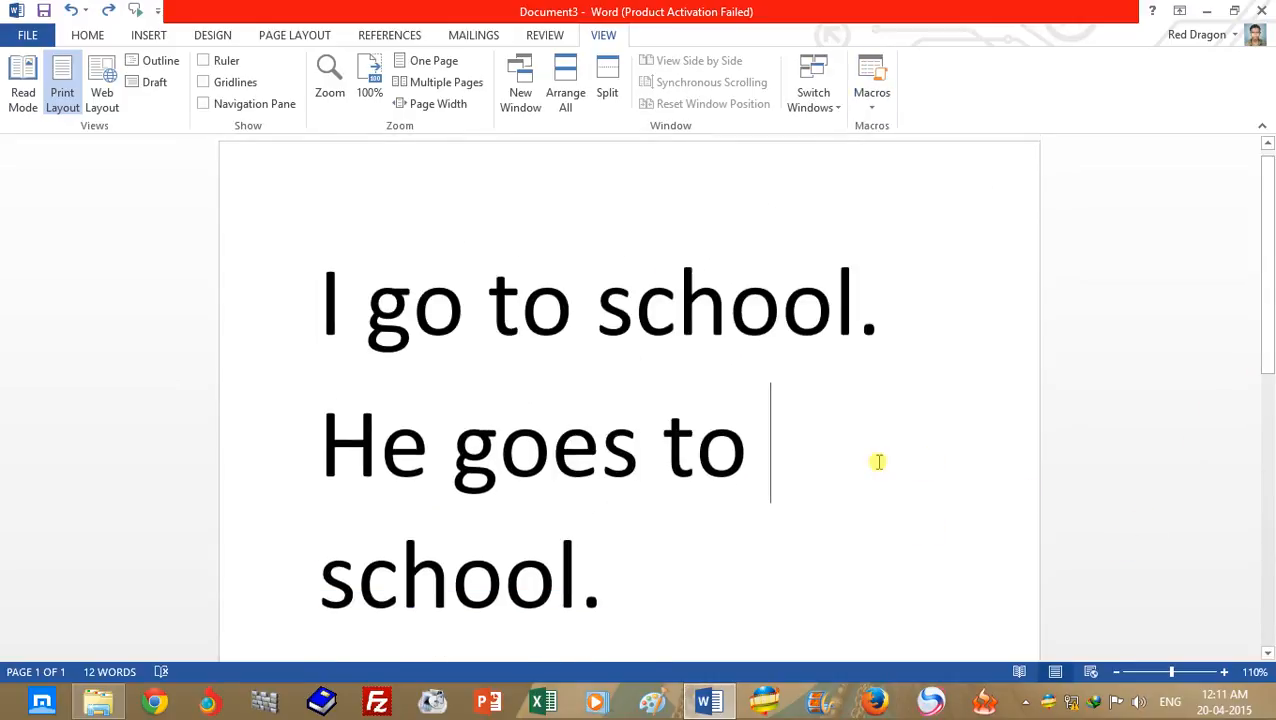
key("ctrl+a")
key("Delete")
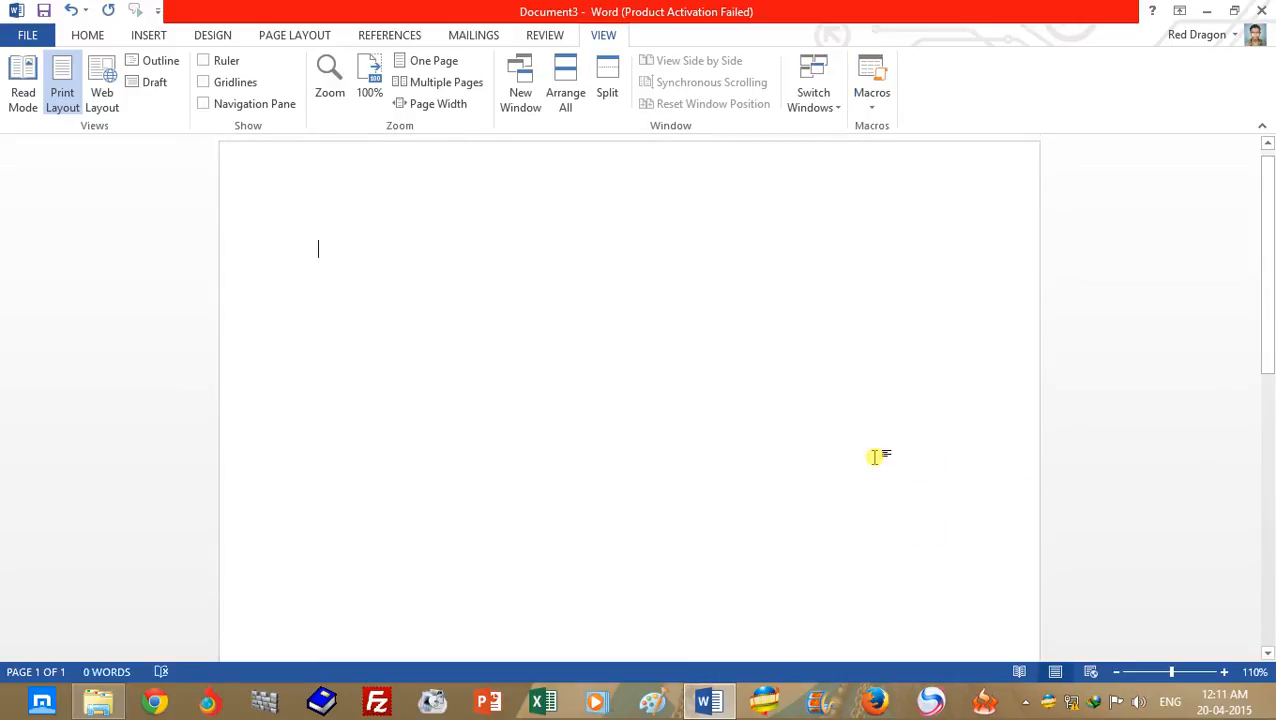
- Start recording a macro named Macro1, stored in All Documents (Normal.dotm)
left_click(877, 108)
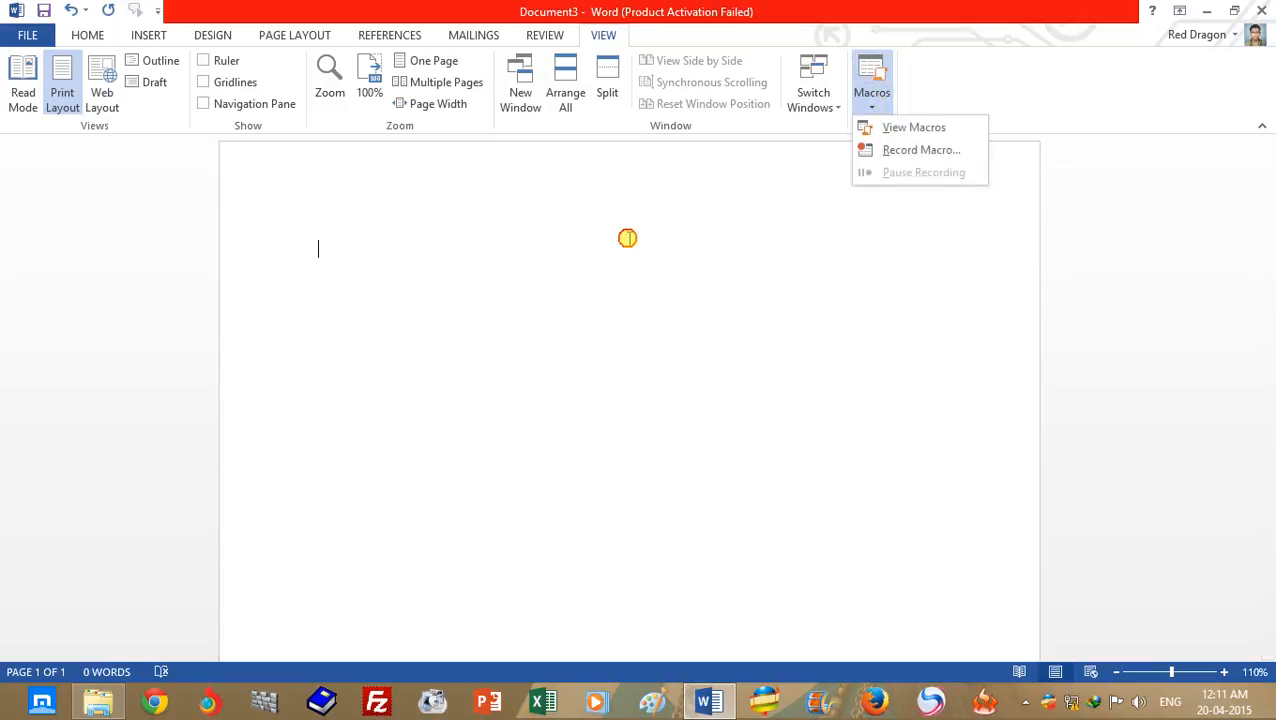
left_click(627, 237)
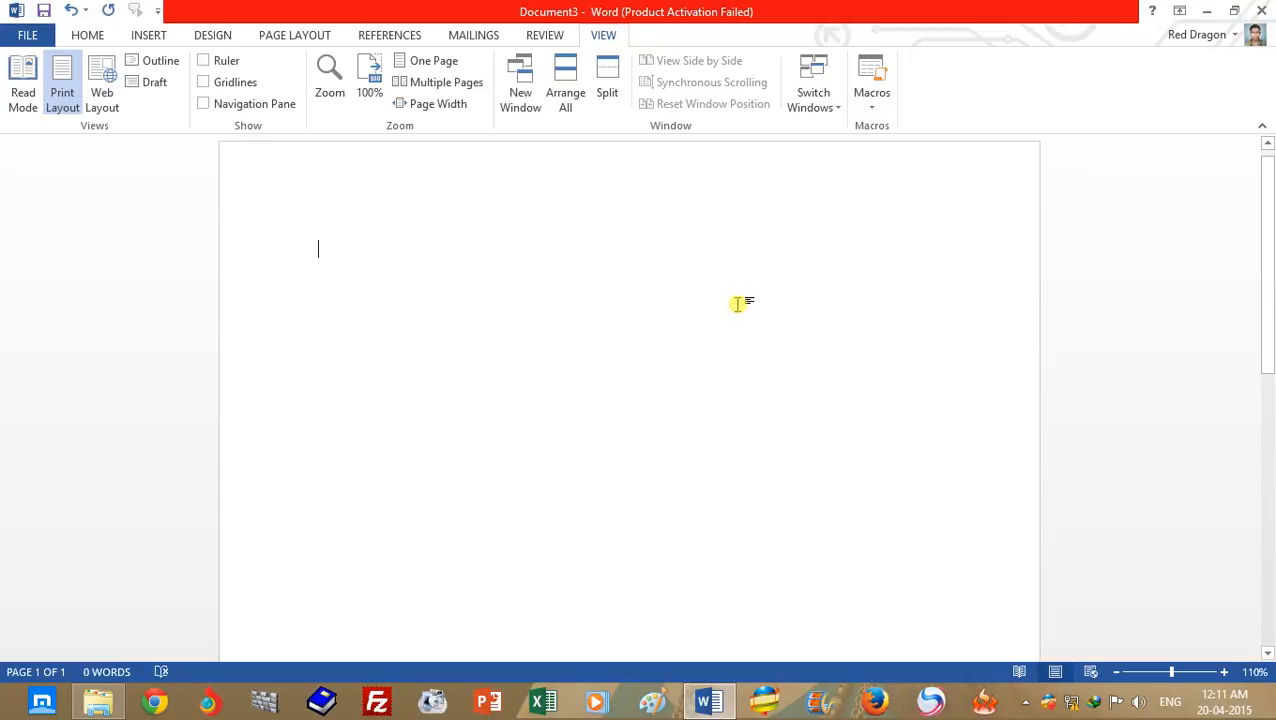
left_click(871, 98)
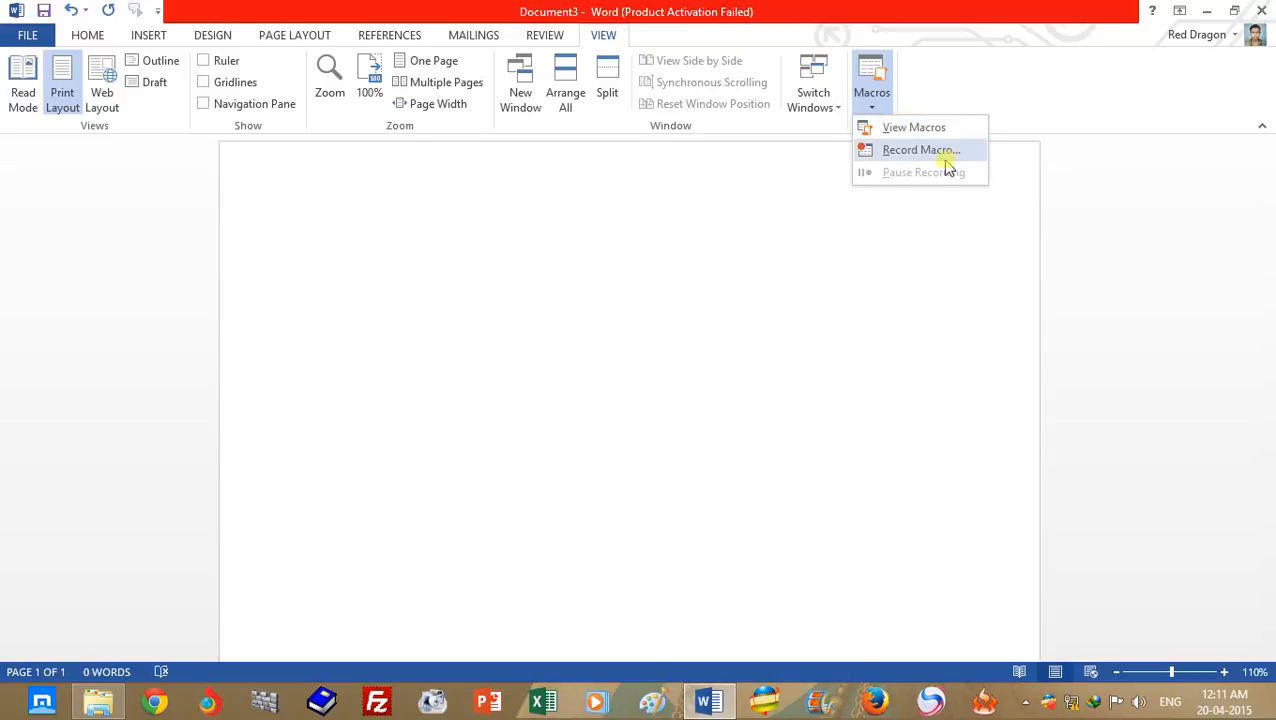
left_click(920, 152)
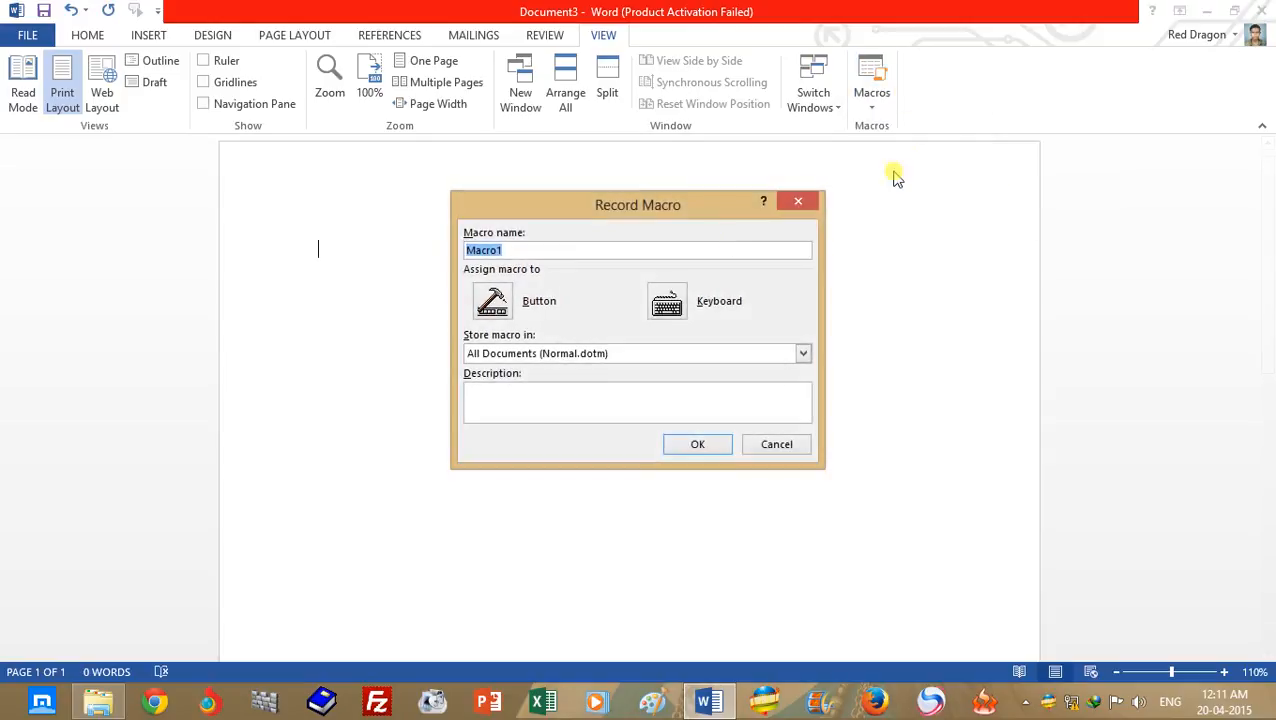
left_click(515, 250)
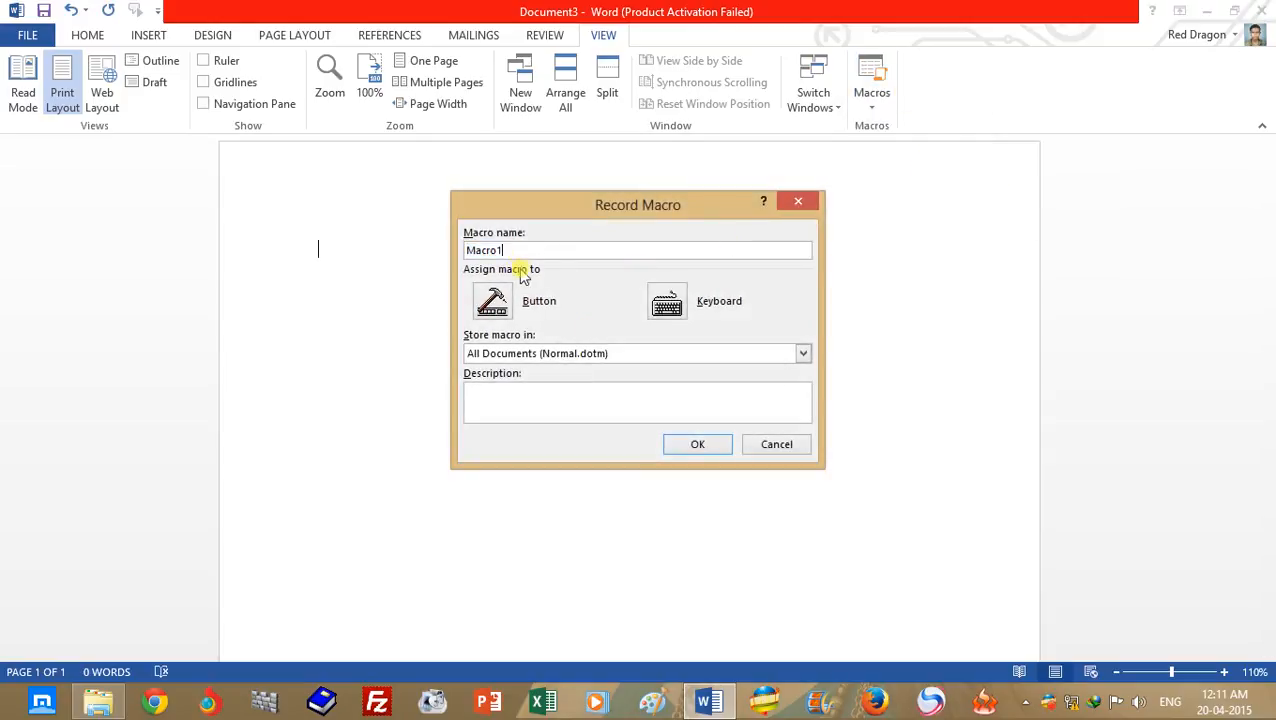
left_click(690, 444)
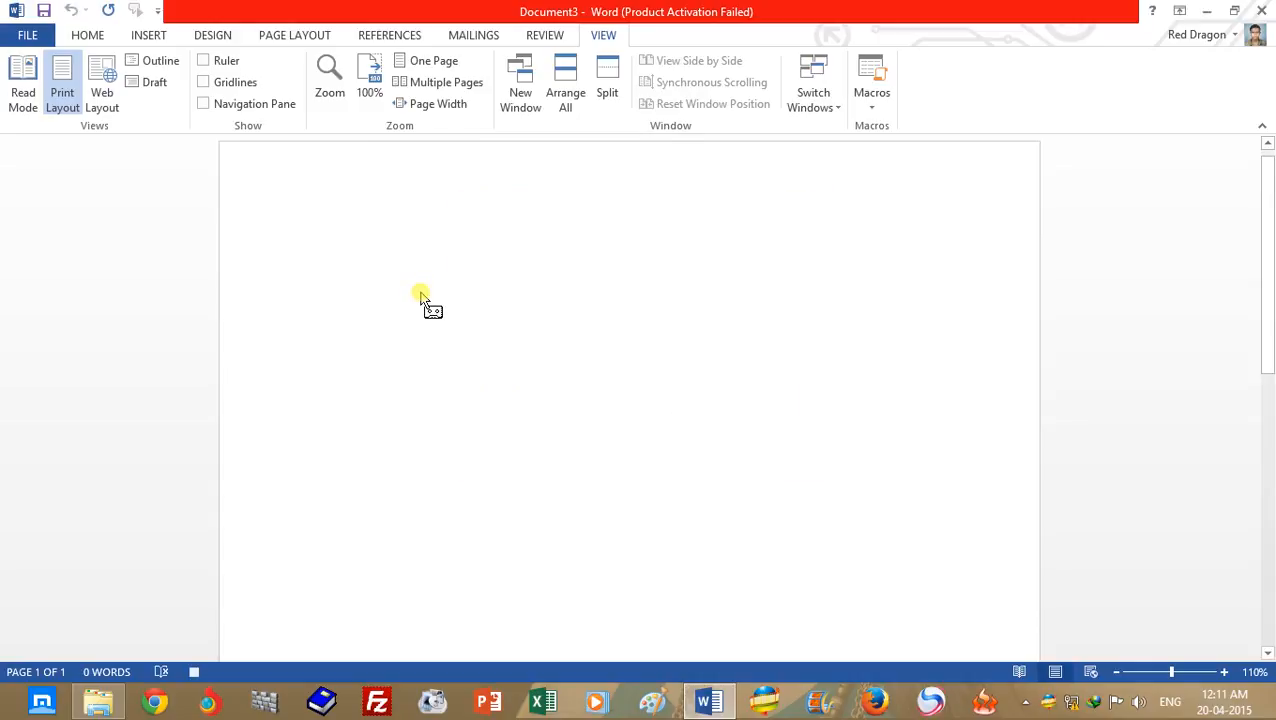
- Enter "i love microsoft word 2013" on the first line, start a new line, and stop the macro recording
type("i love ")
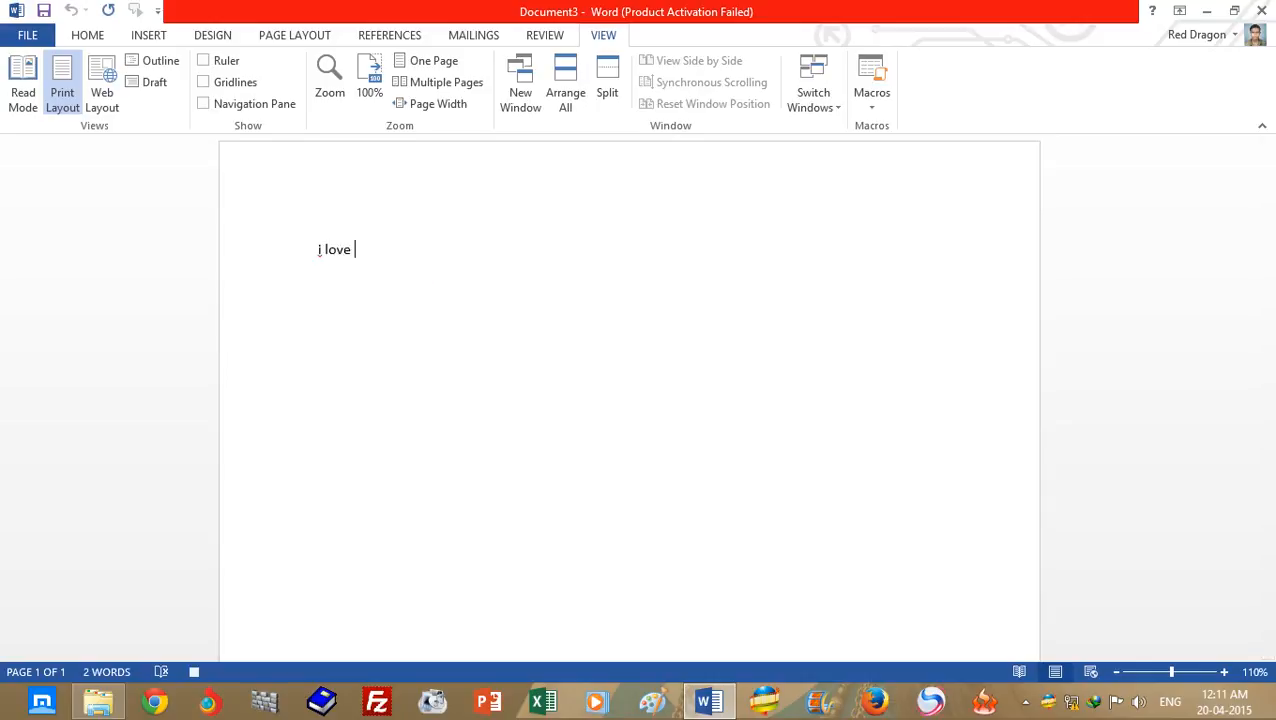
type("microsoft ")
type("wor")
type("rd")
key("BackSpace")
key("BackSpace")
type("d")
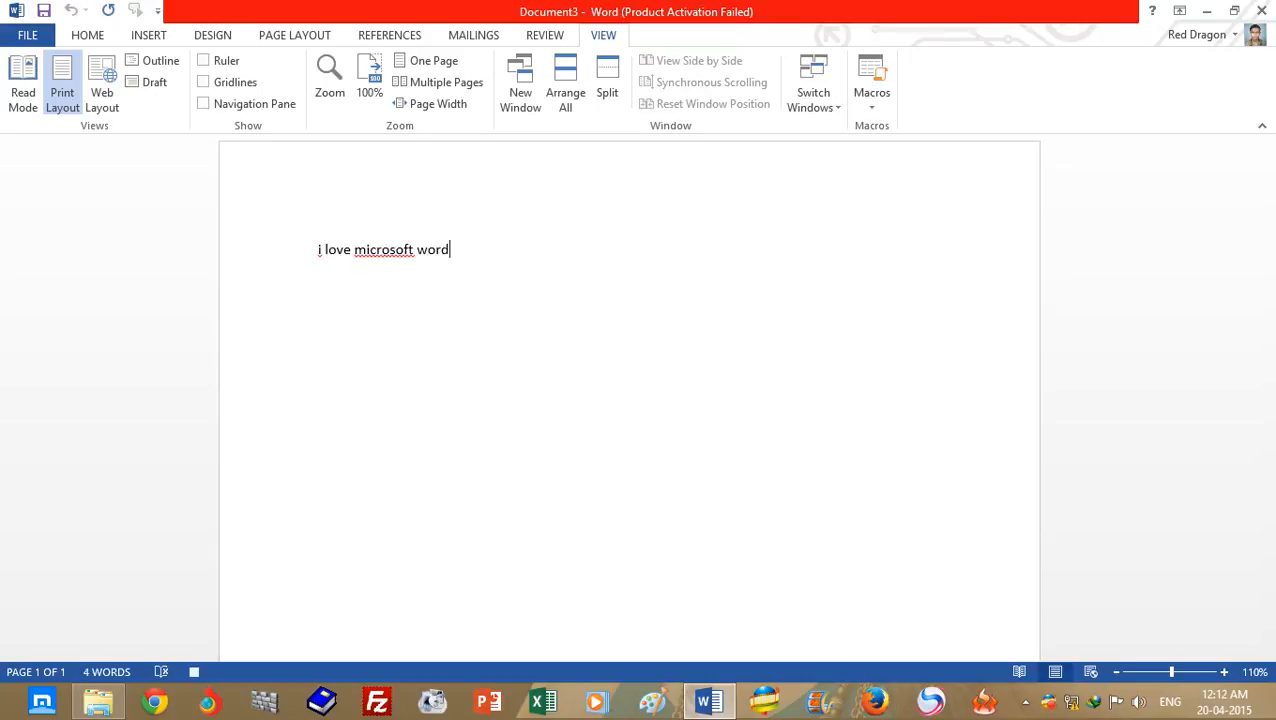
type(" 2013")
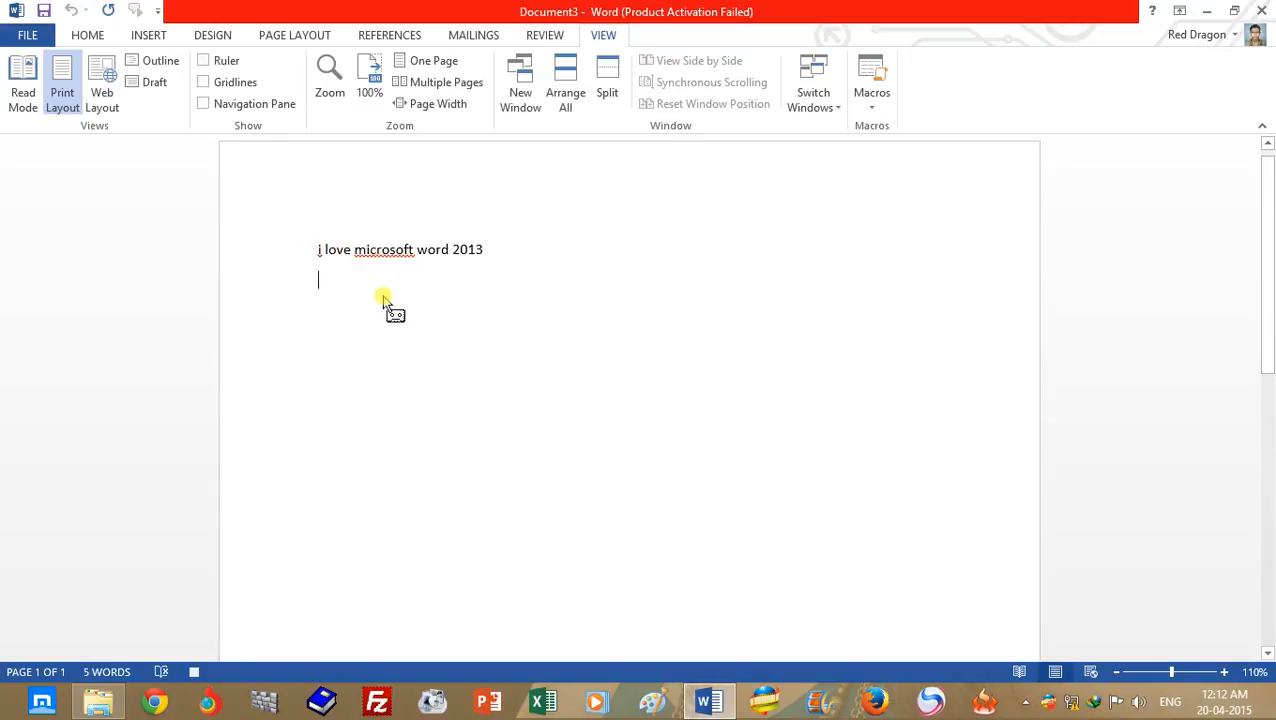
left_click(871, 105)
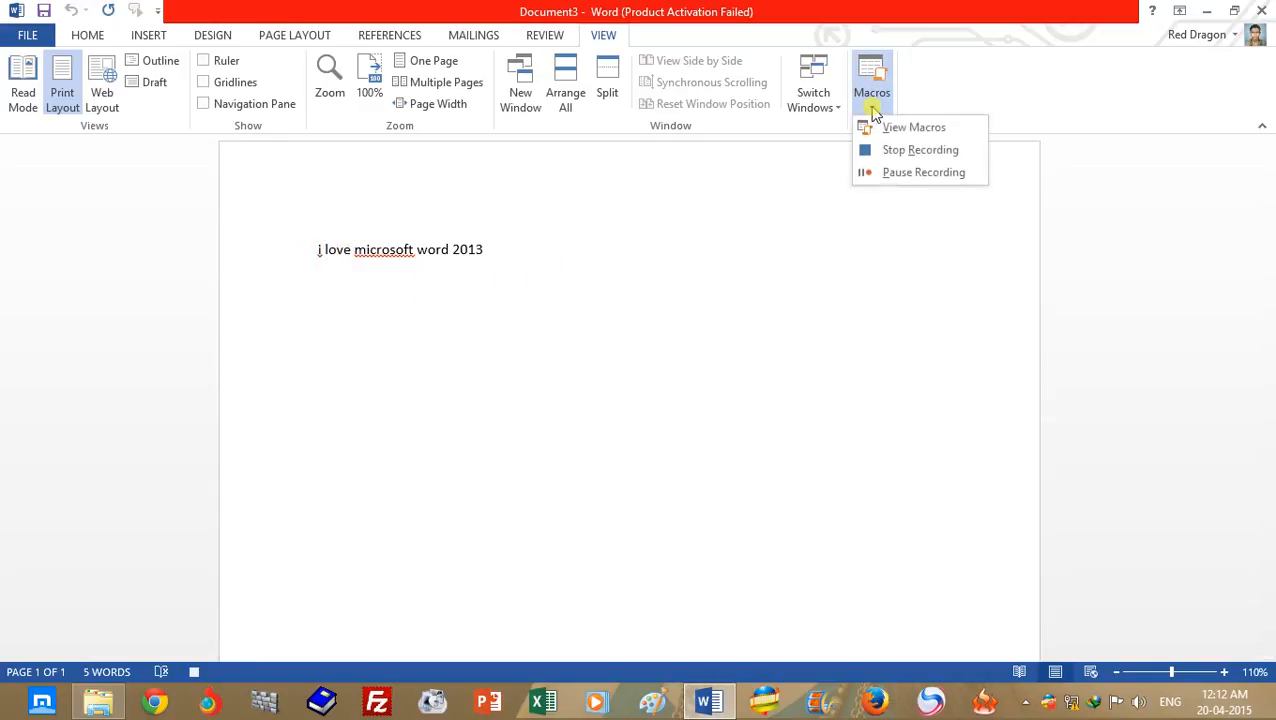
left_click(904, 152)
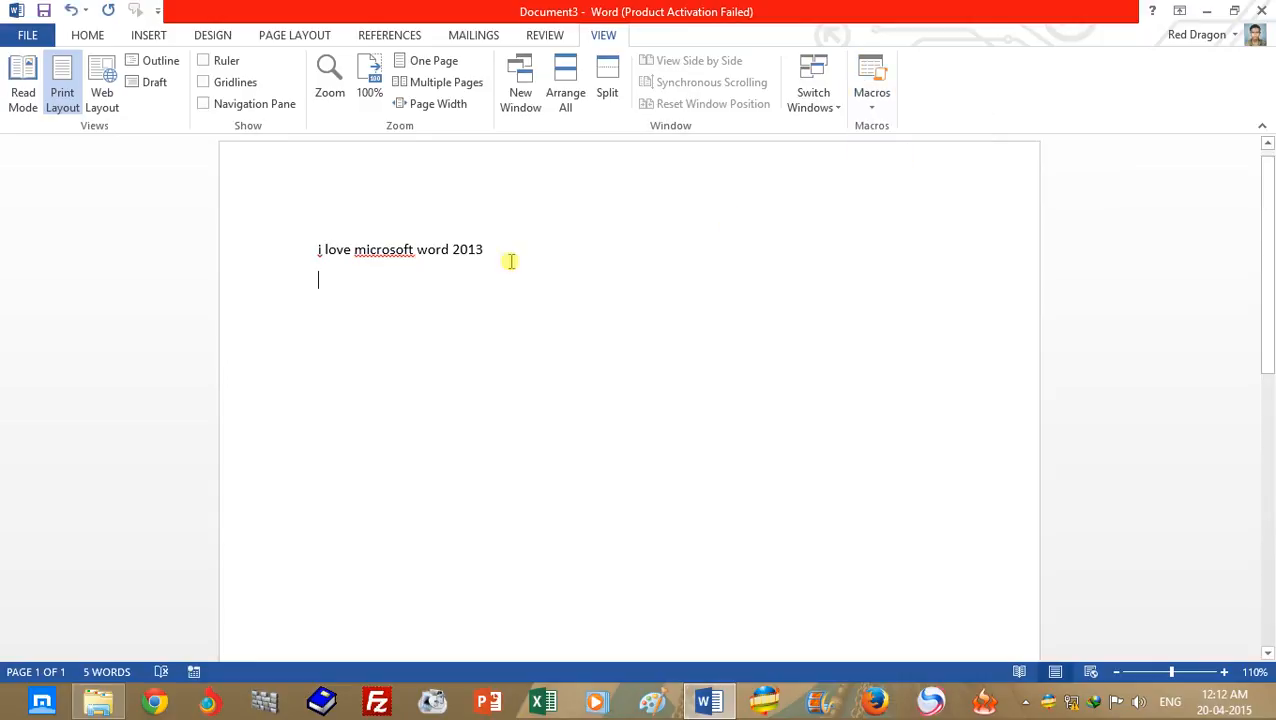
- Correct "microsoft" to "Microsoft" and "i" to "I" in the first line using the spelling suggestions
right_click(391, 253)
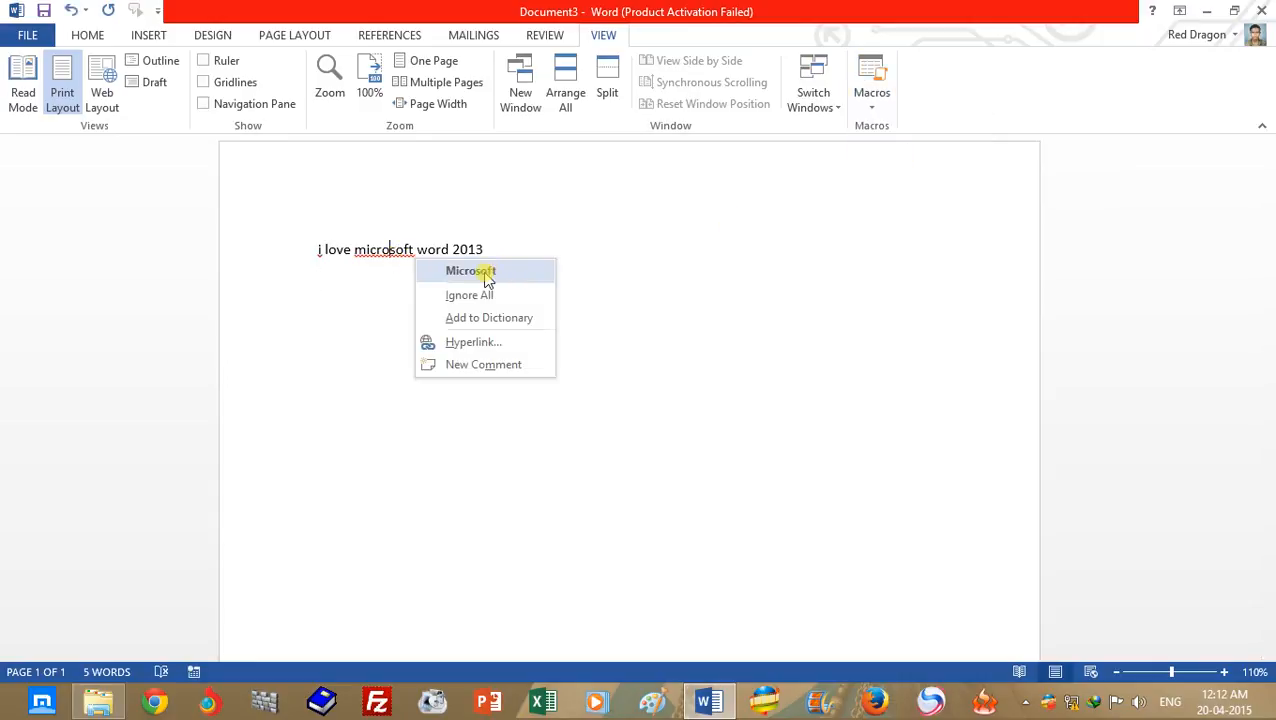
left_click(482, 271)
right_click(322, 252)
left_click(345, 272)
left_click(397, 321)
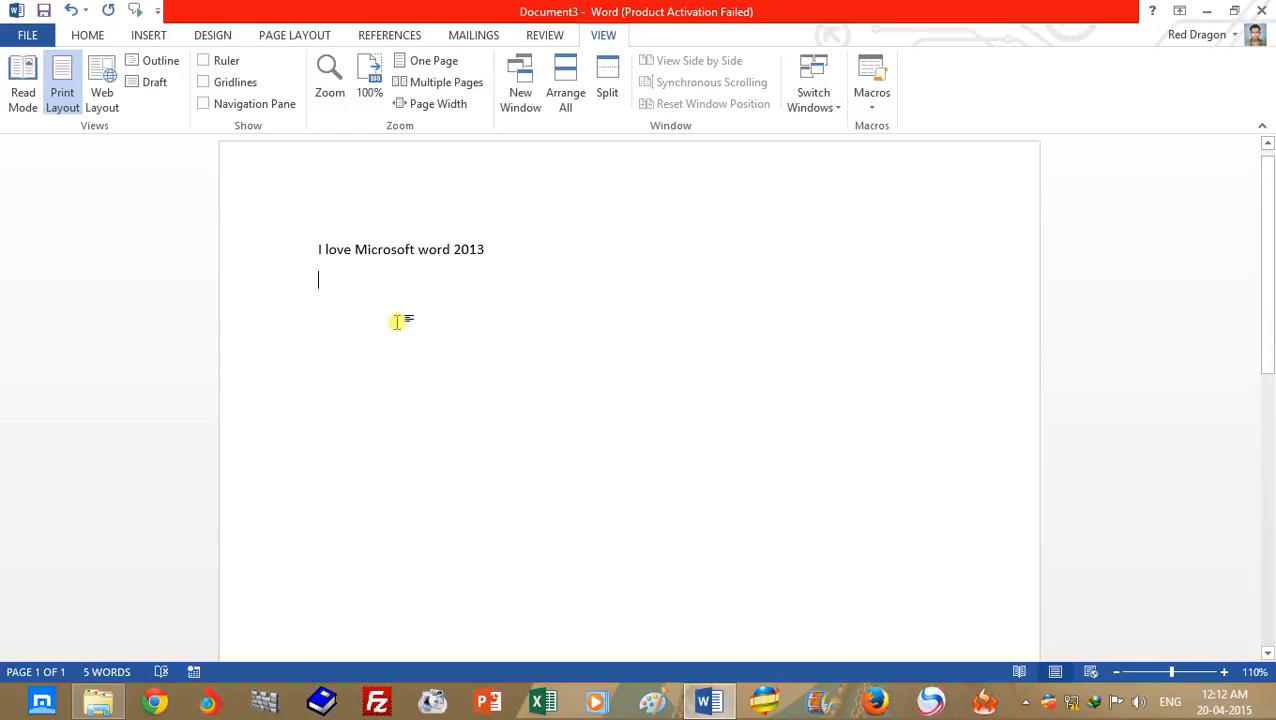
- Run Macro1 on an empty line a few lines below the first sentence
double_click(316, 338)
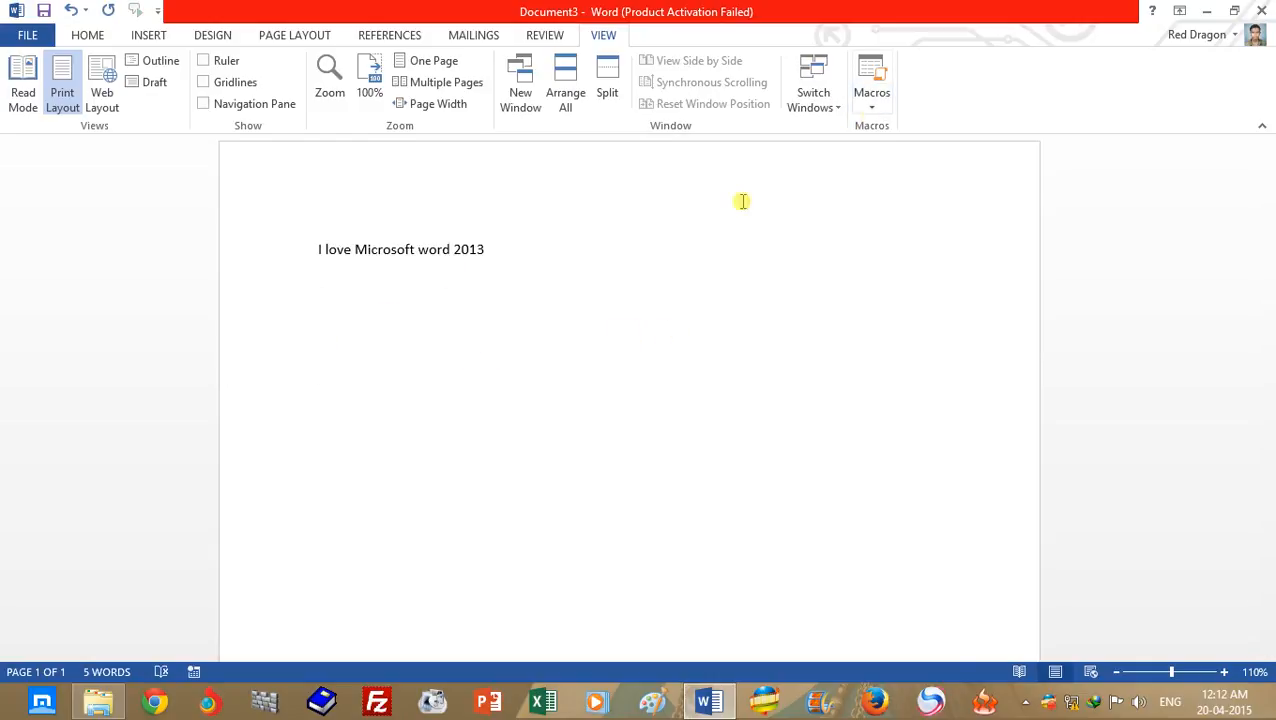
left_click(880, 108)
left_click(925, 135)
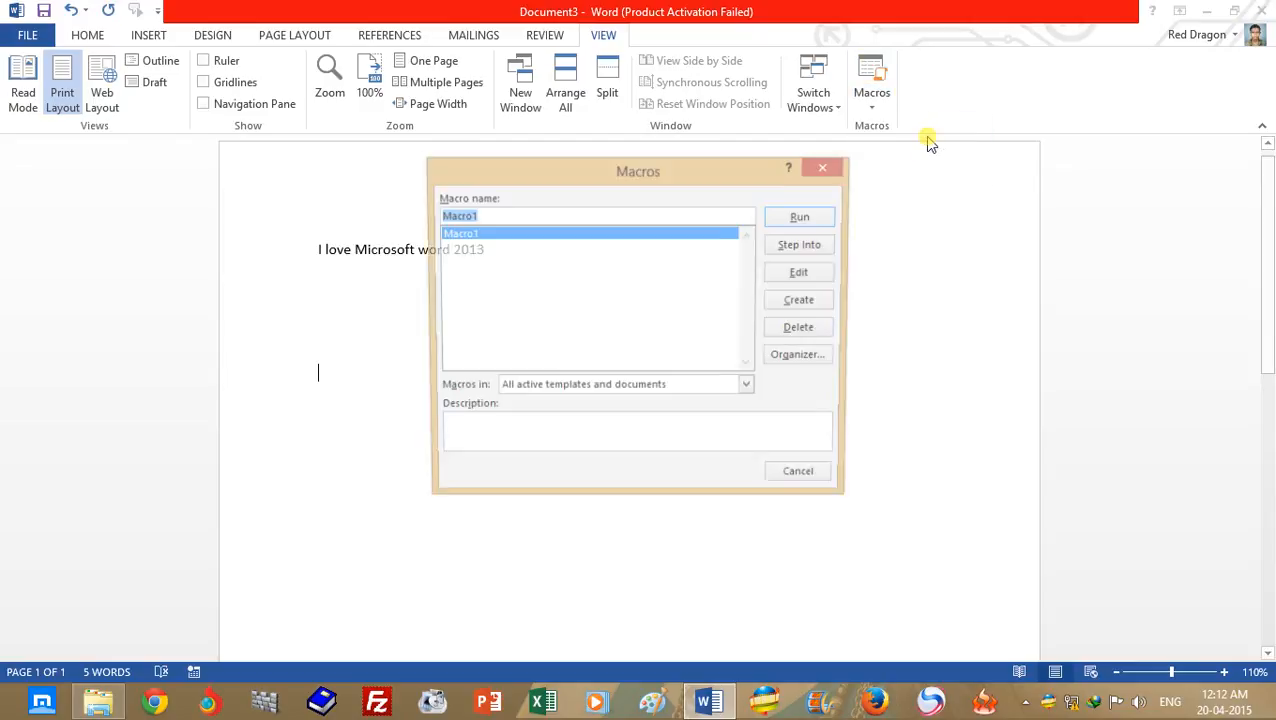
left_click_drag(603, 172, 796, 134)
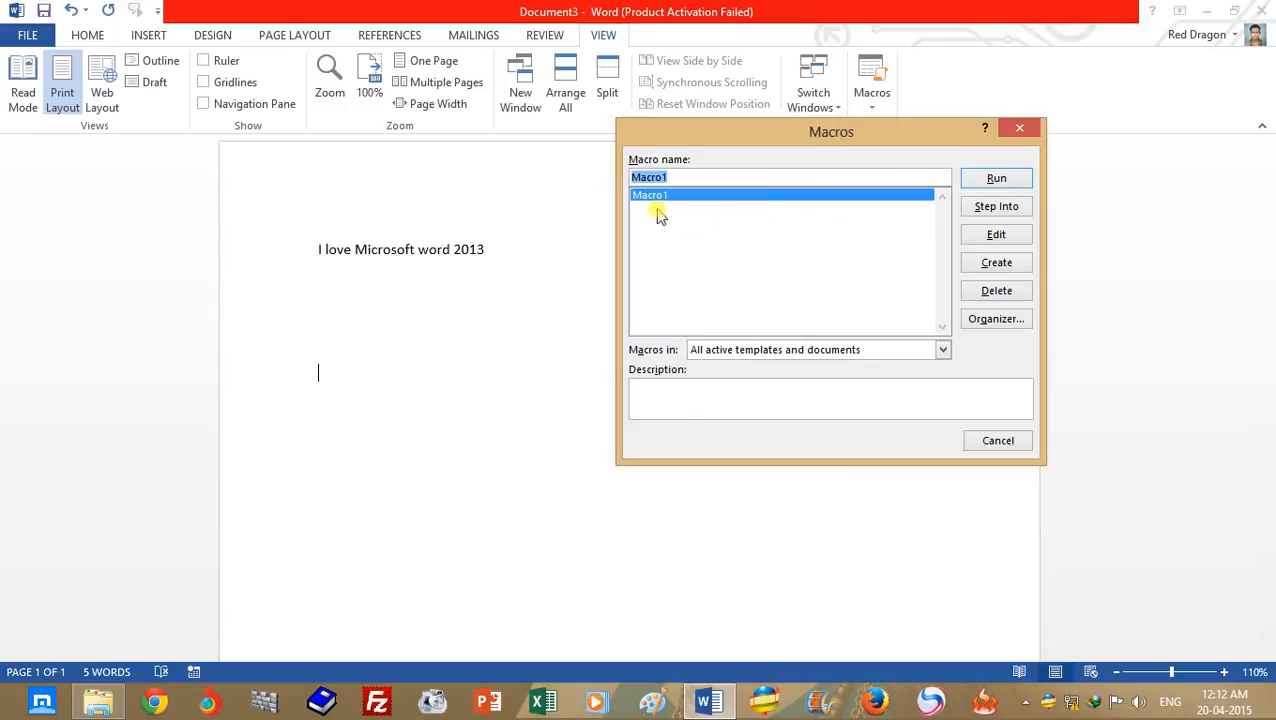
left_click(979, 178)
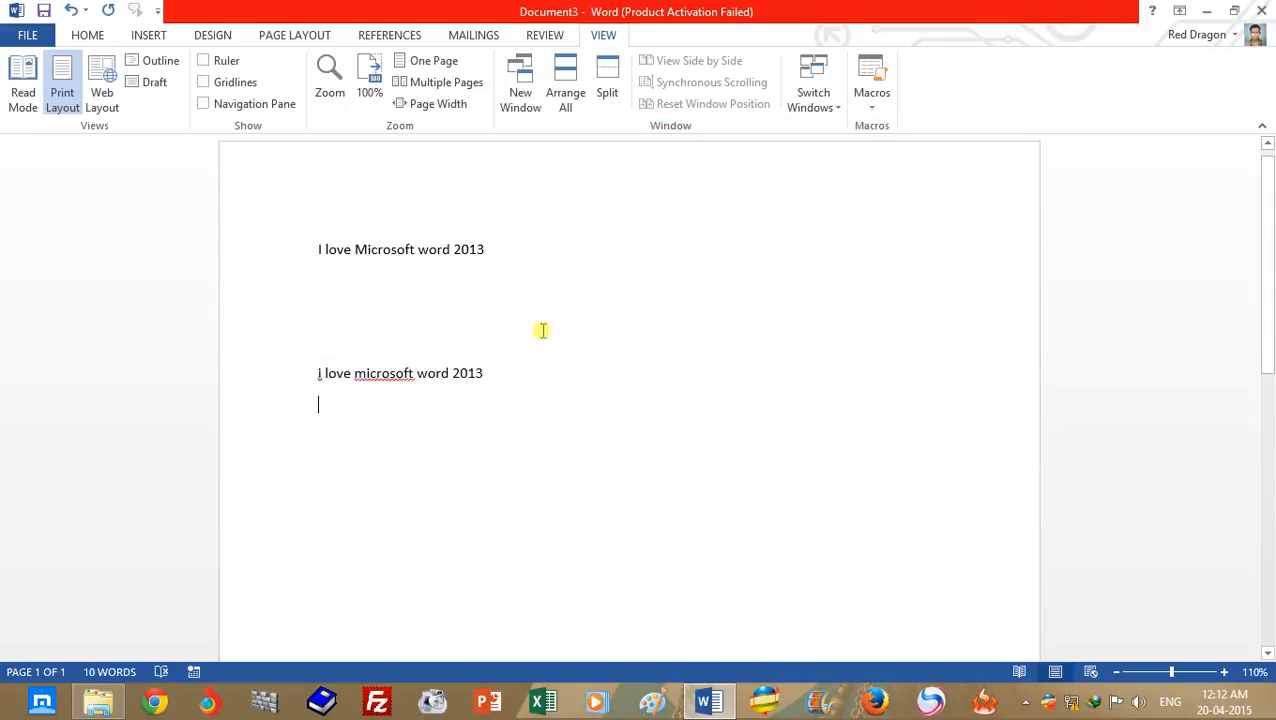
left_click_drag(318, 373, 500, 368)
left_click(357, 437)
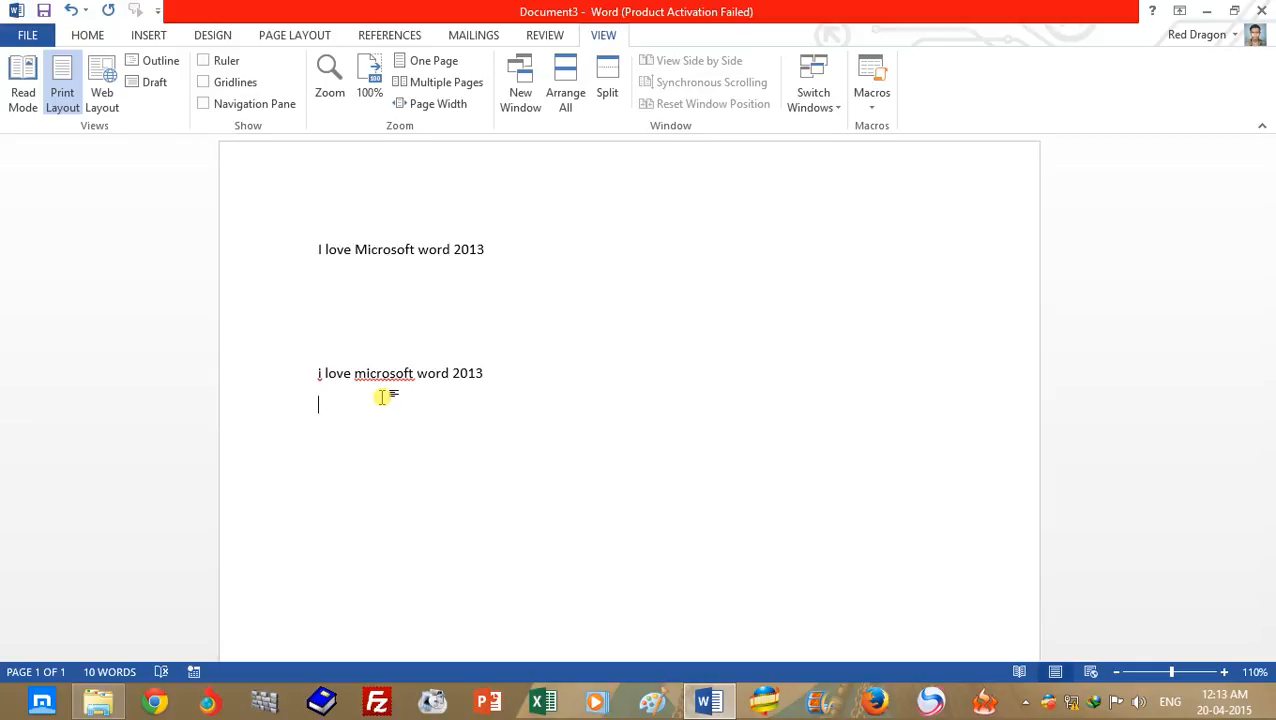
right_click(404, 379)
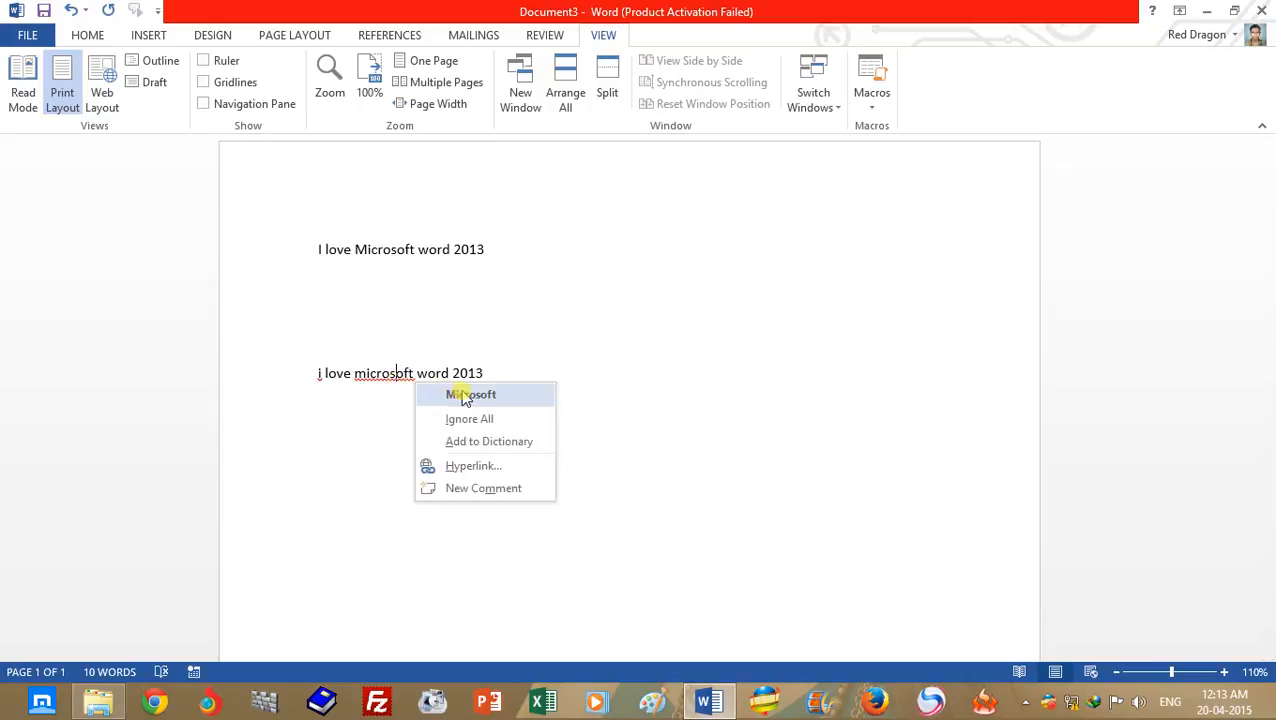
left_click(307, 408)
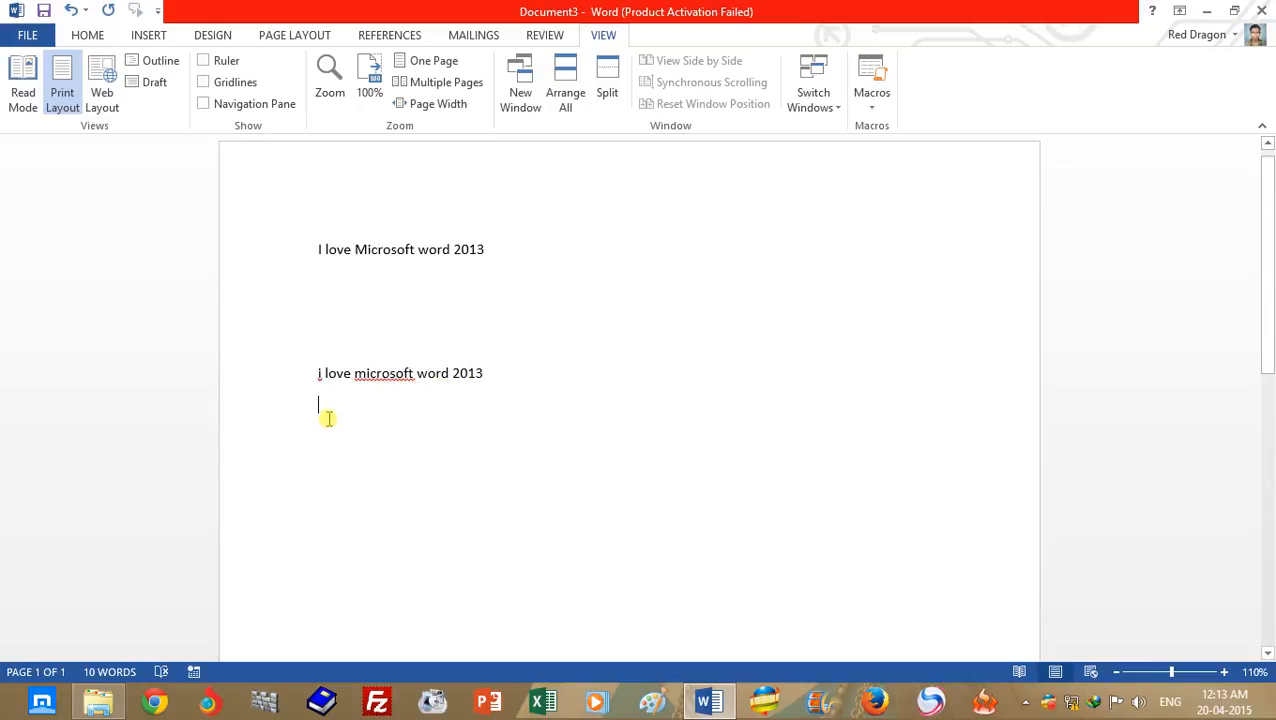
- Open the AutoCorrect options from the proofing settings in Word Options
left_click(29, 37)
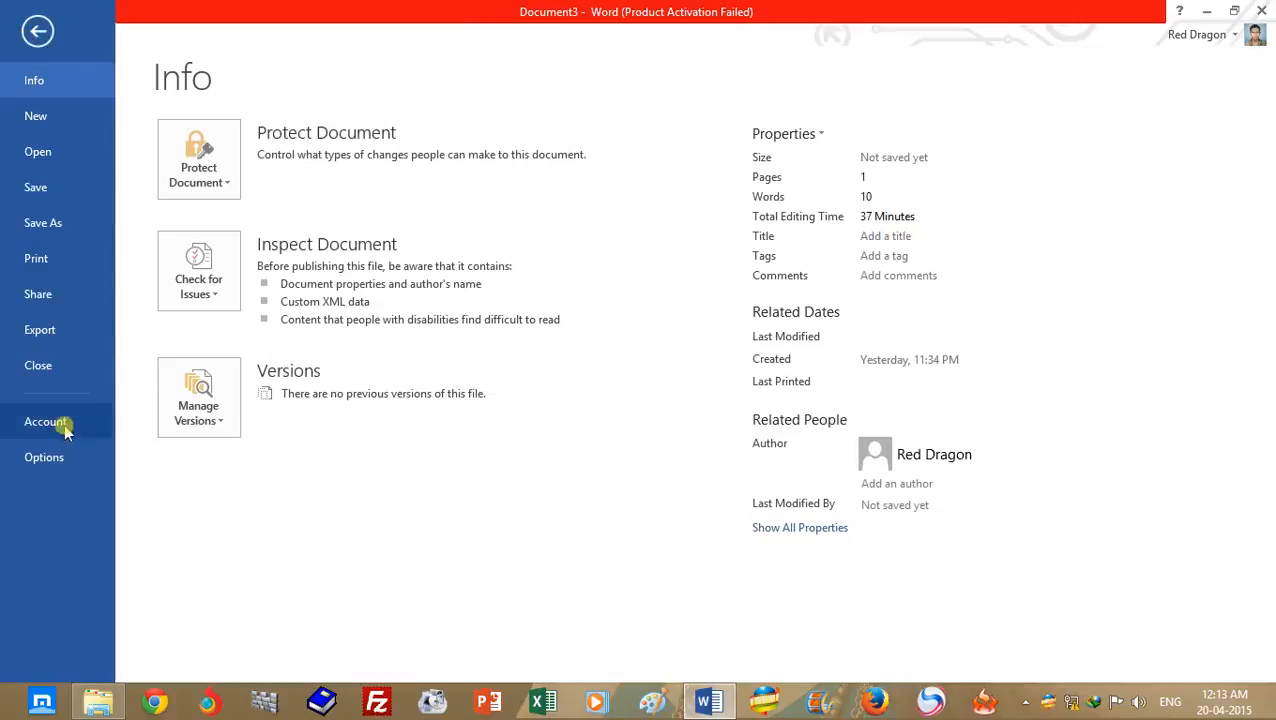
left_click(60, 456)
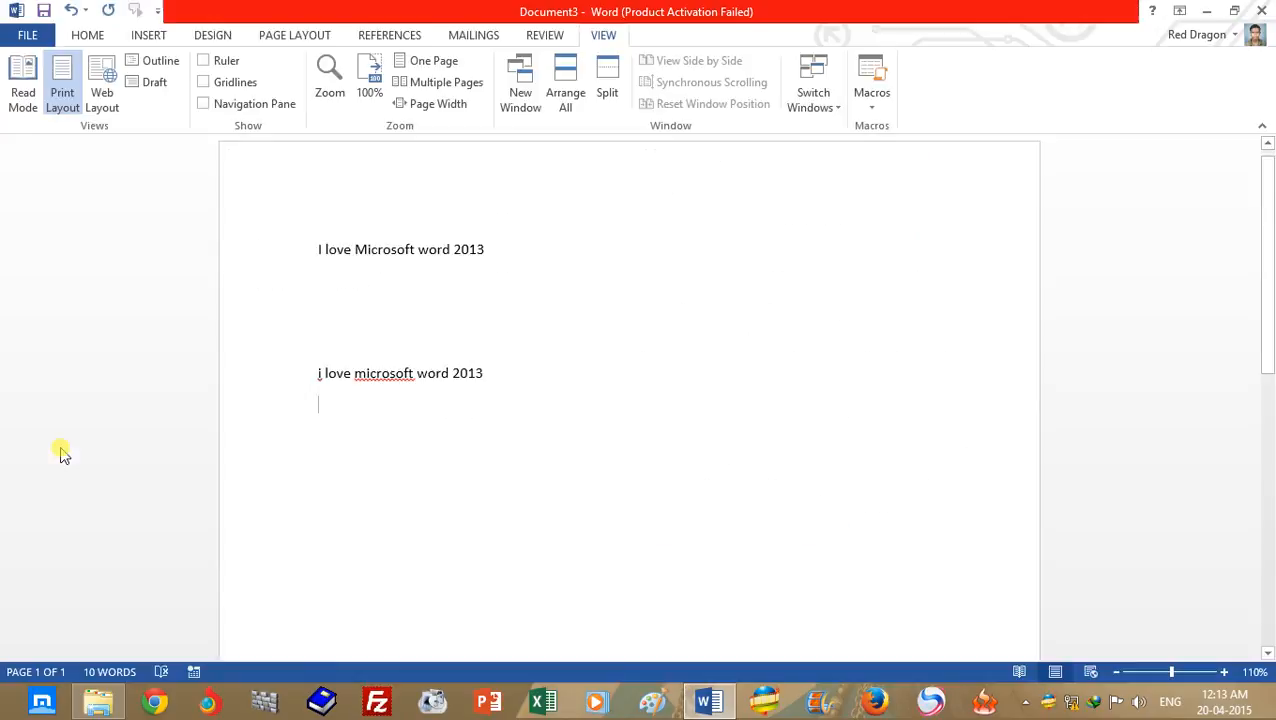
left_click(291, 122)
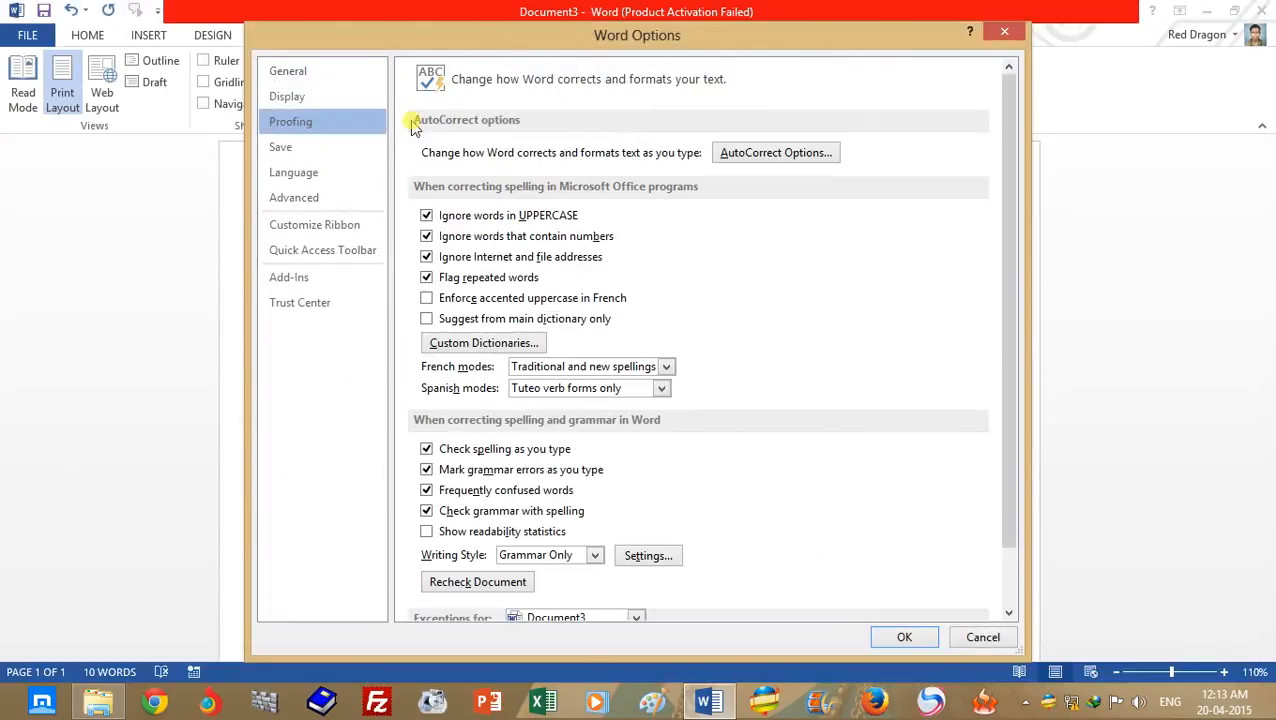
left_click(776, 153)
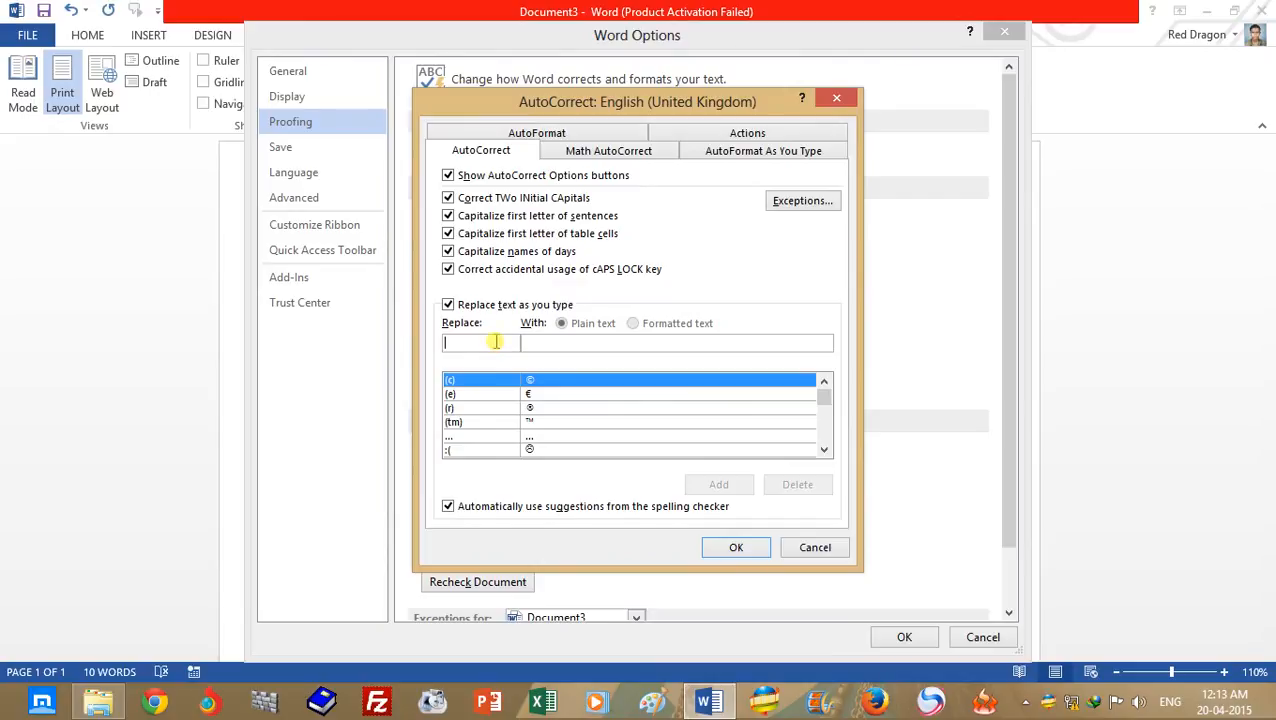
- Add an AutoCorrect entry that replaces "microsoft" with "Microsoft" and save the options
type("m")
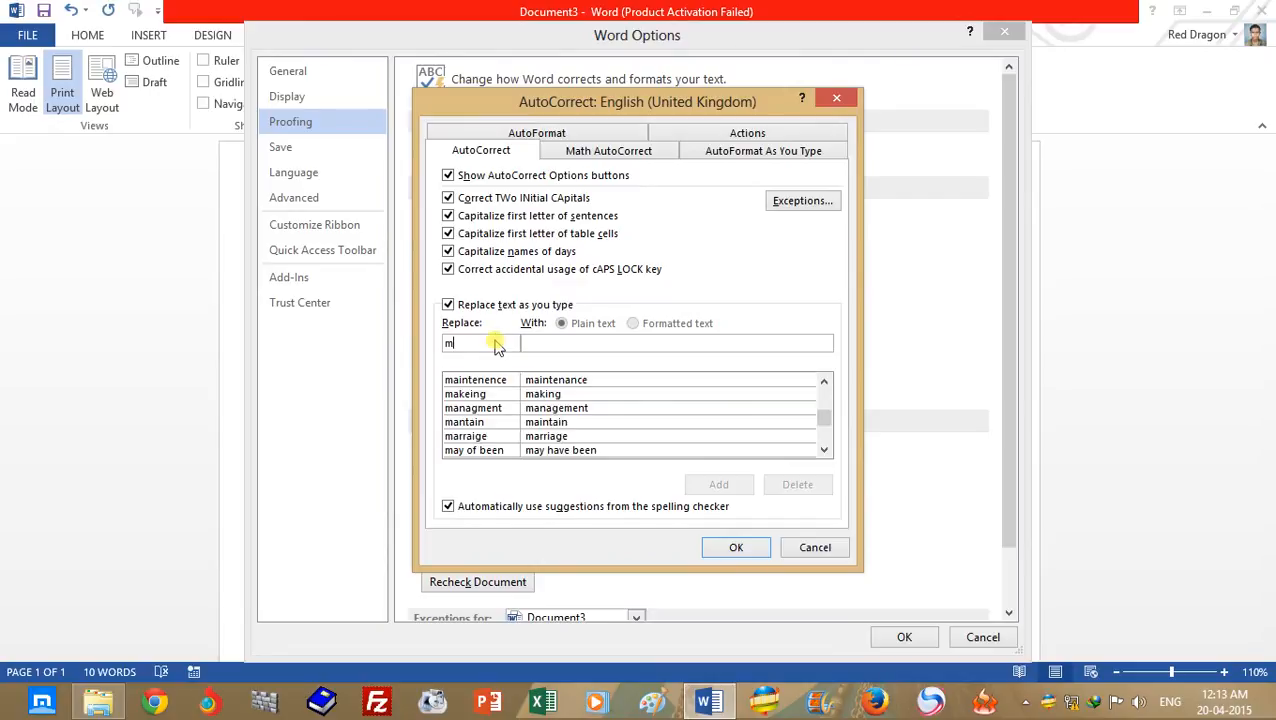
type("icrosoft")
left_click(579, 341)
type("Microsoft")
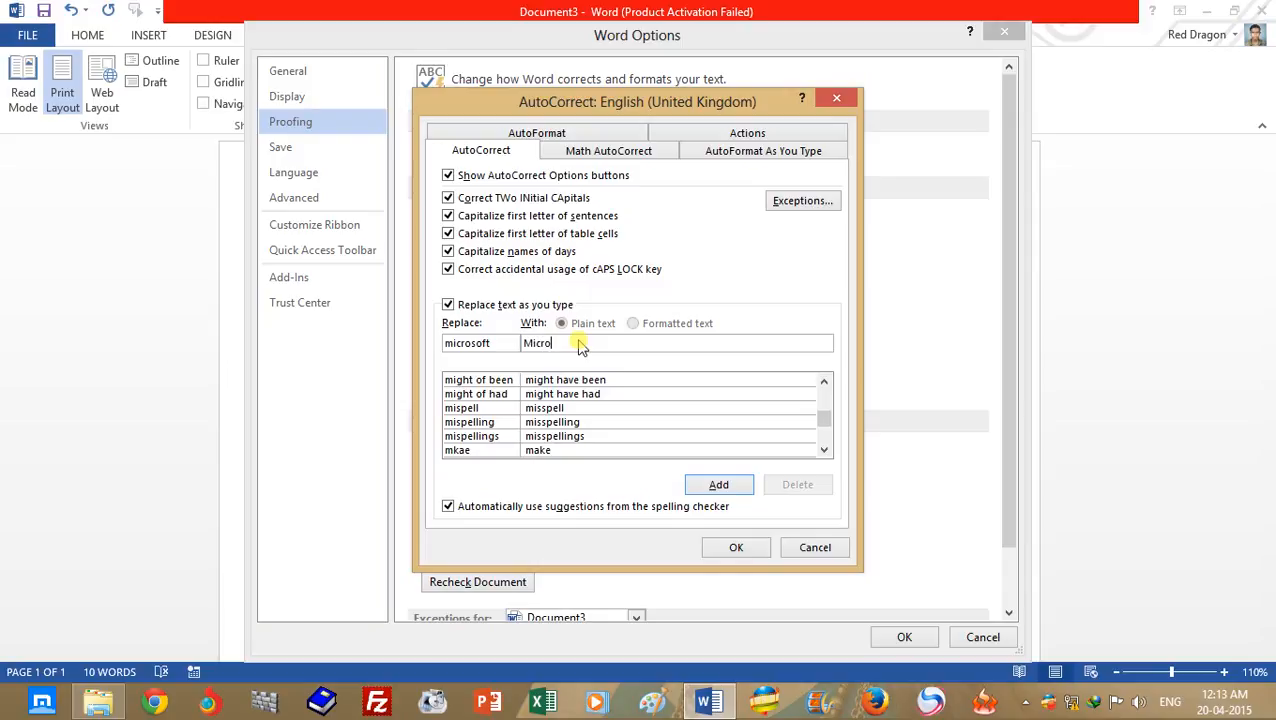
left_click(718, 484)
left_click(740, 548)
left_click(922, 641)
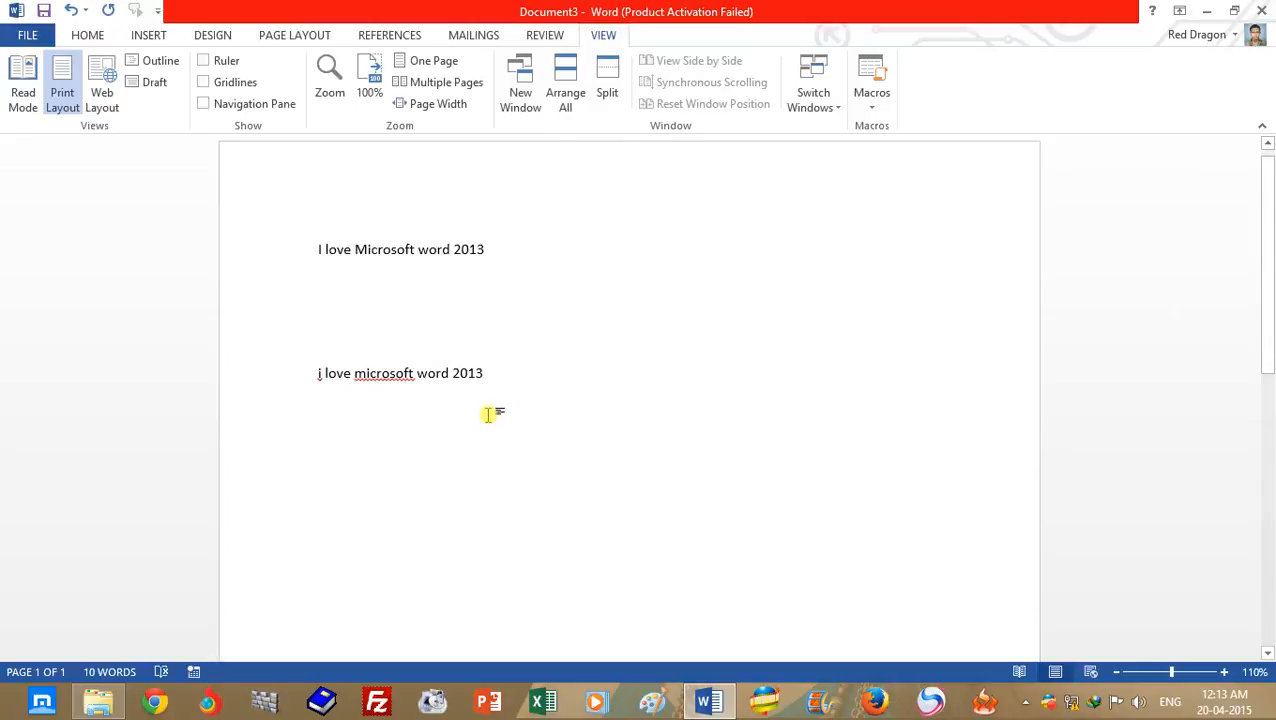
- Test the new AutoCorrect entry by entering "I love microsoft word 2013." below the macro's sentence and starting a new line
type("I love ")
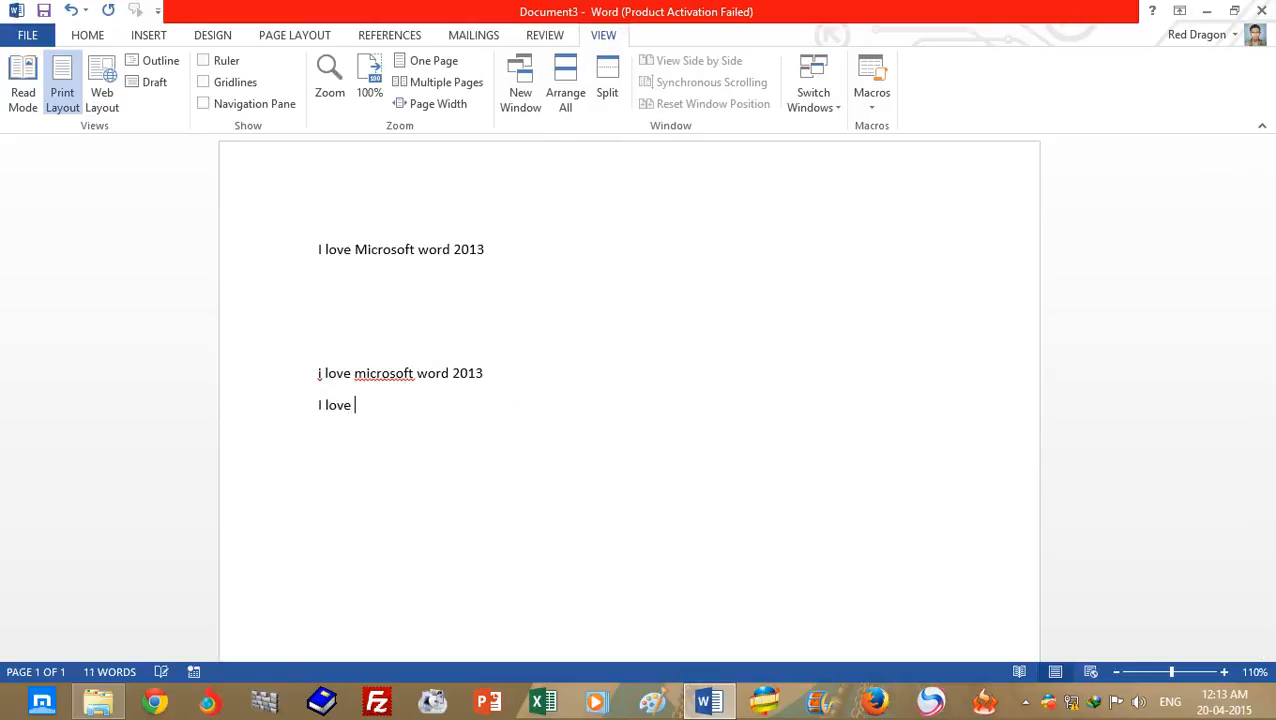
type("microsoft word")
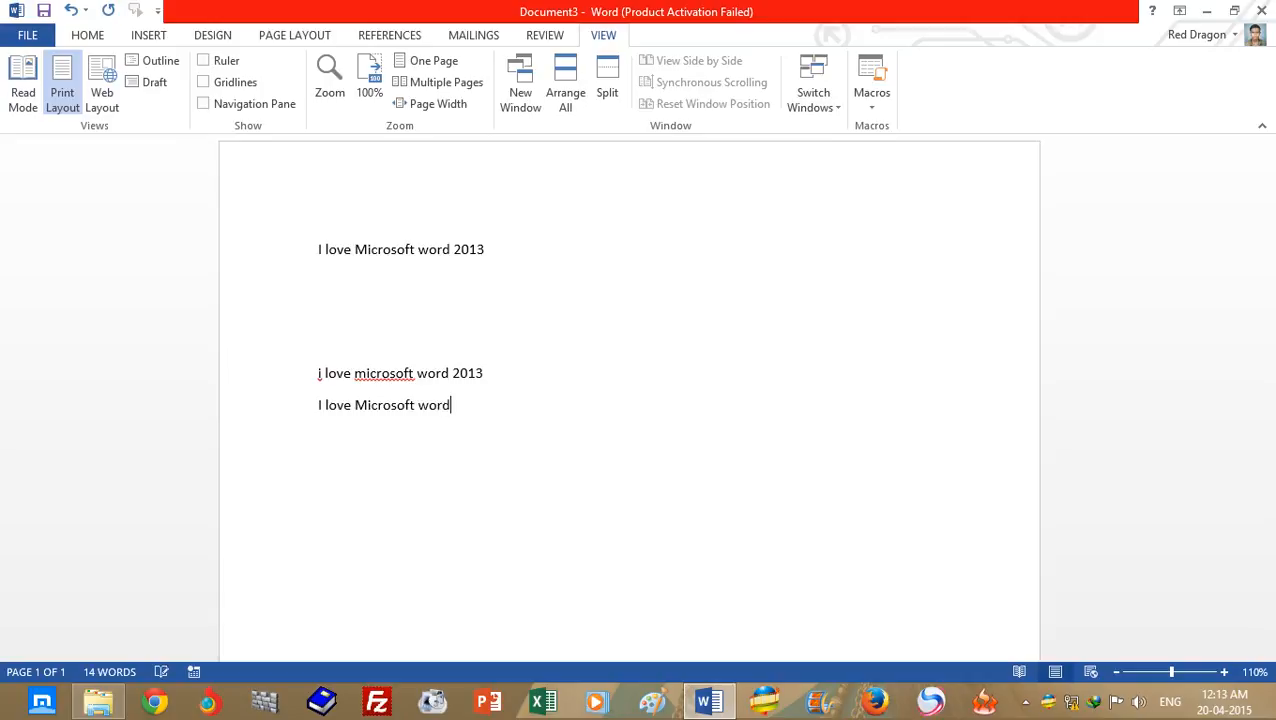
type(" 2013.")
key("Return")
- Enter "The" on two consecutive lines and the misspelled word "addmission" on the line below to test AutoCorrect
type("The")
key("Return")
type("The")
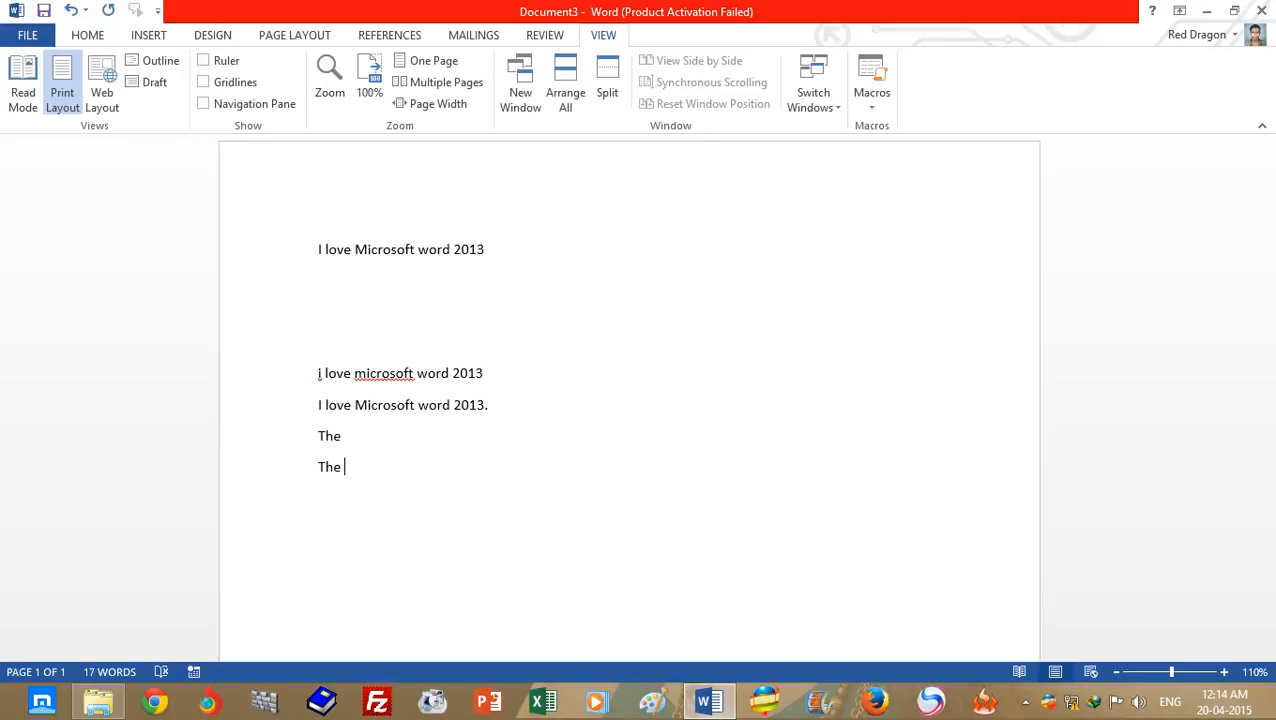
key("Return")
type("addmission")
key("Return")
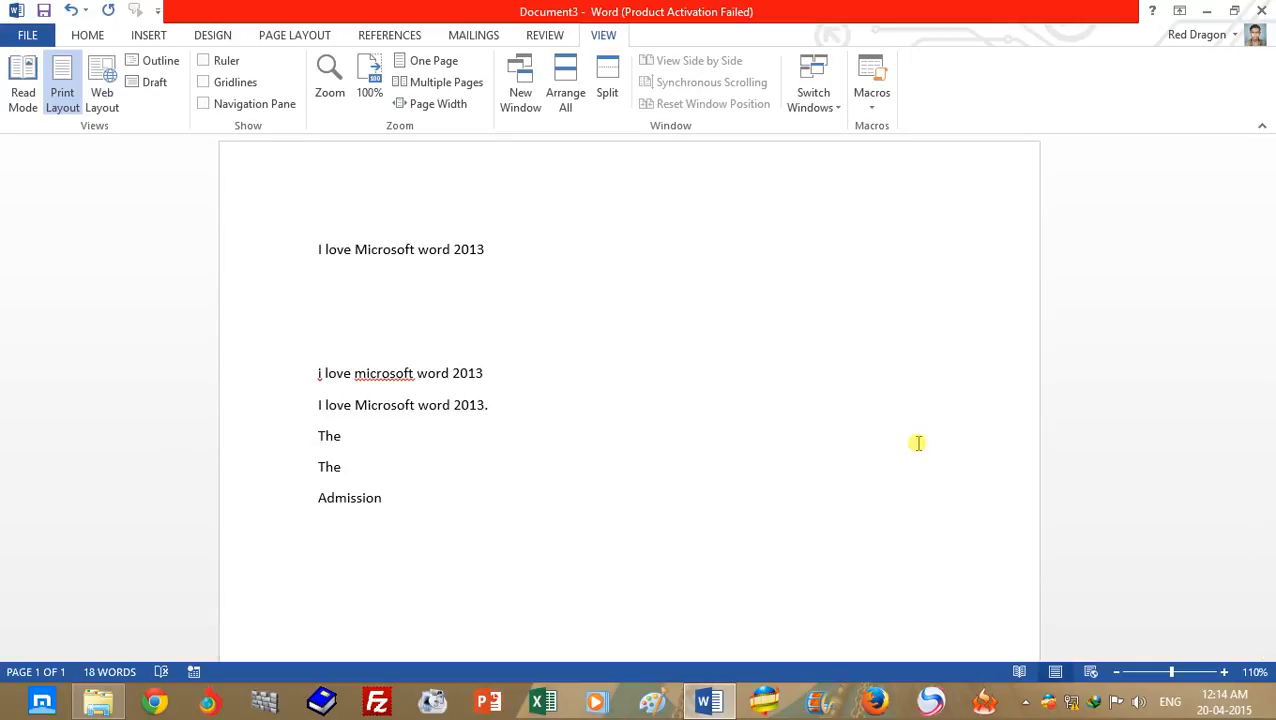
- Delete all the text in the document and set the font size to 36
key("ctrl+a")
key("Delete")
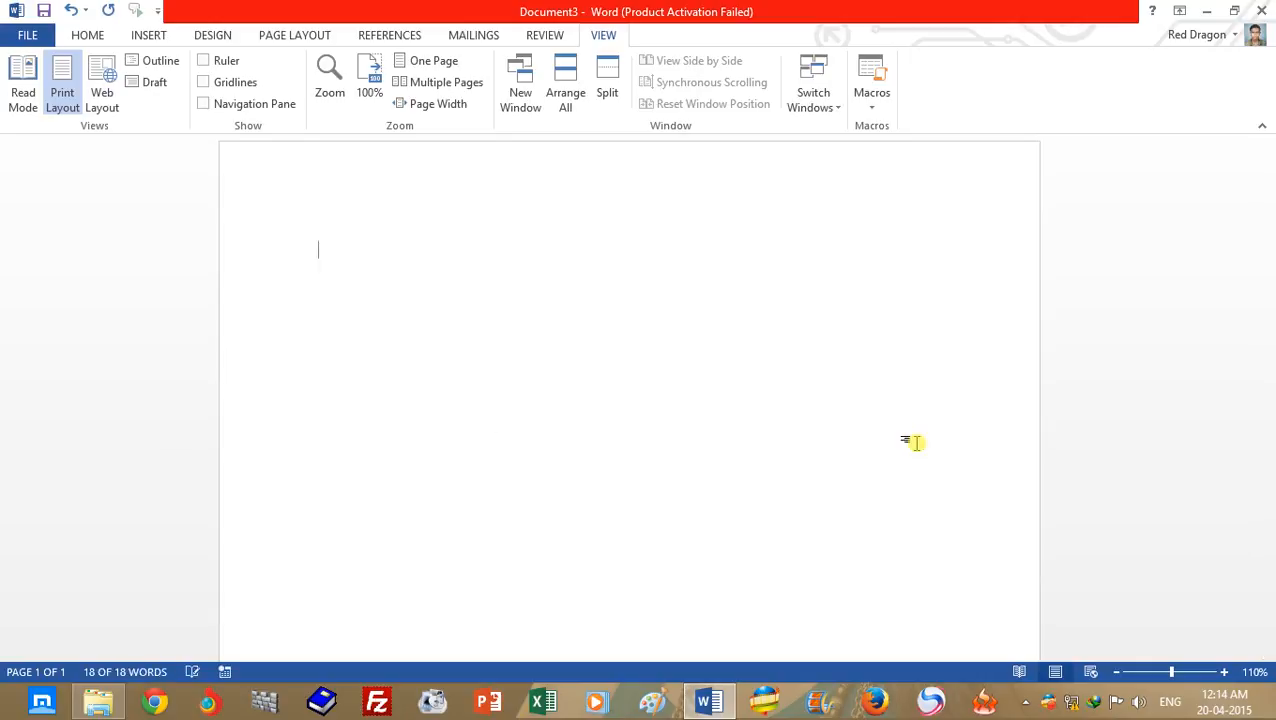
left_click(98, 36)
left_click(272, 68)
left_click(250, 328)
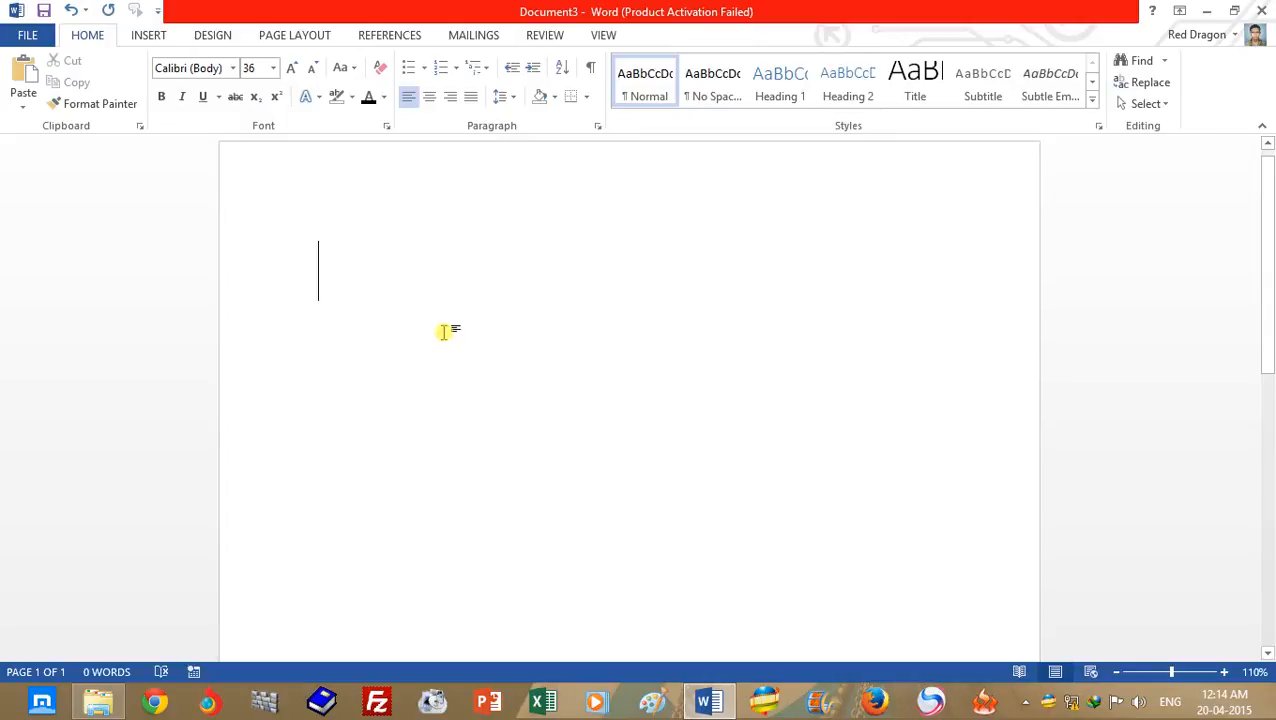
type("TR")
key("BackSpace")
type("he")
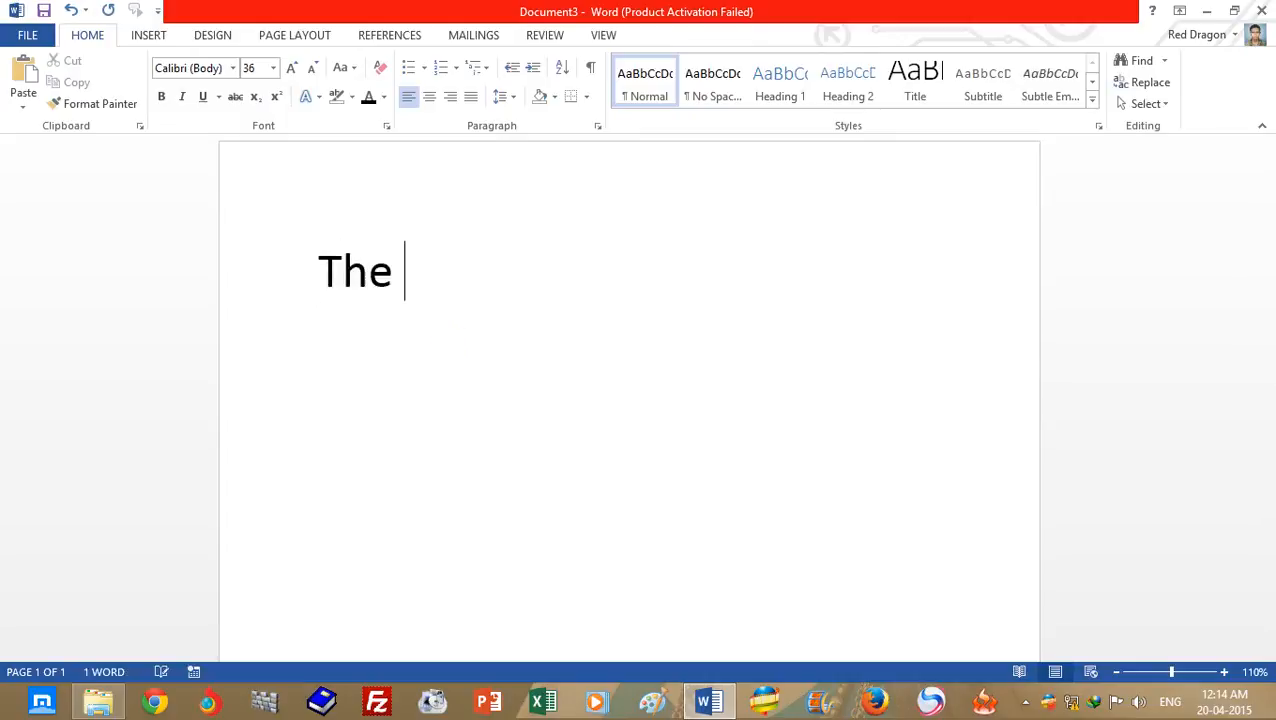
key("BackSpace")
key("BackSpace")
key("BackSpace")
key("BackSpace")
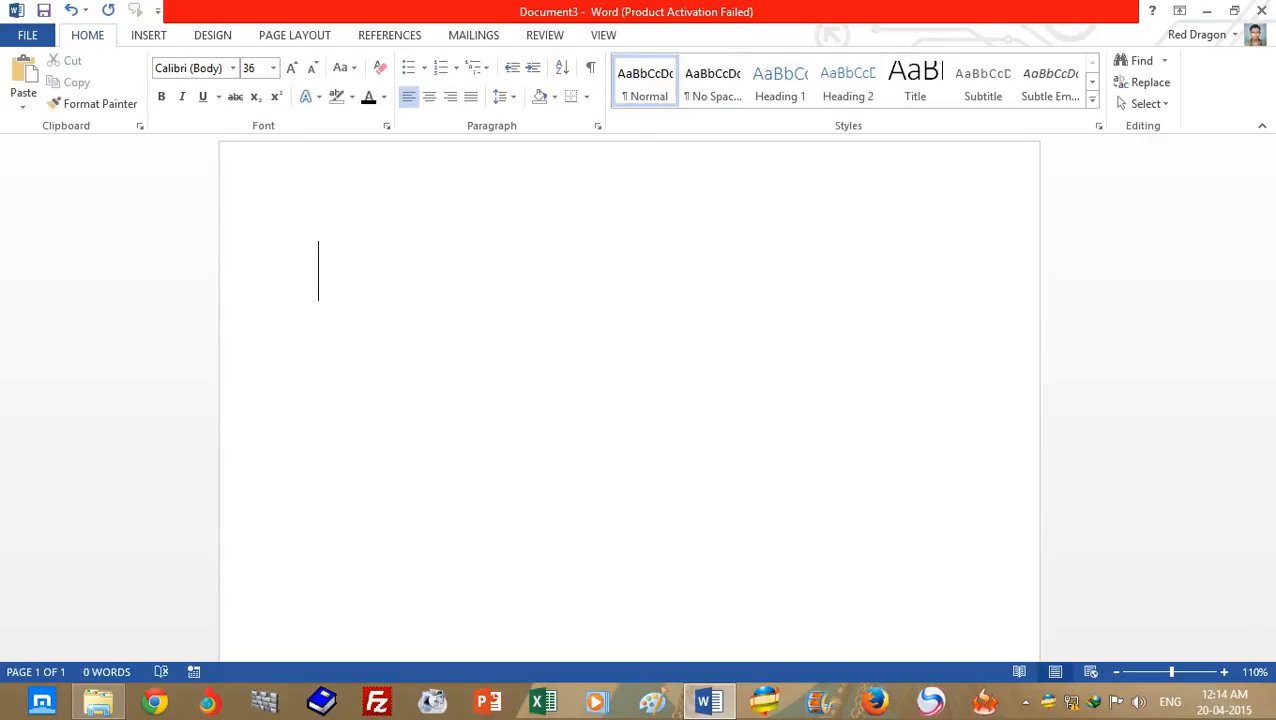
type("www.thementalclub.com")
key("Return")
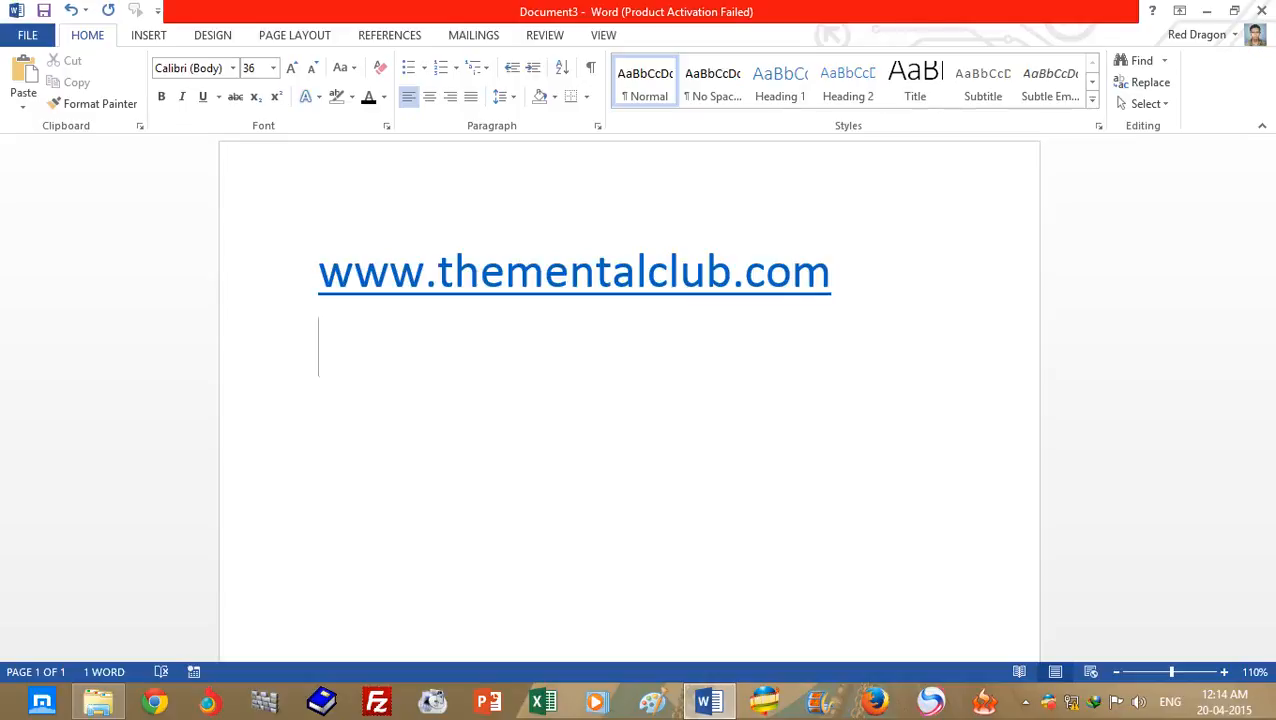
type("tmc")
key("Return")
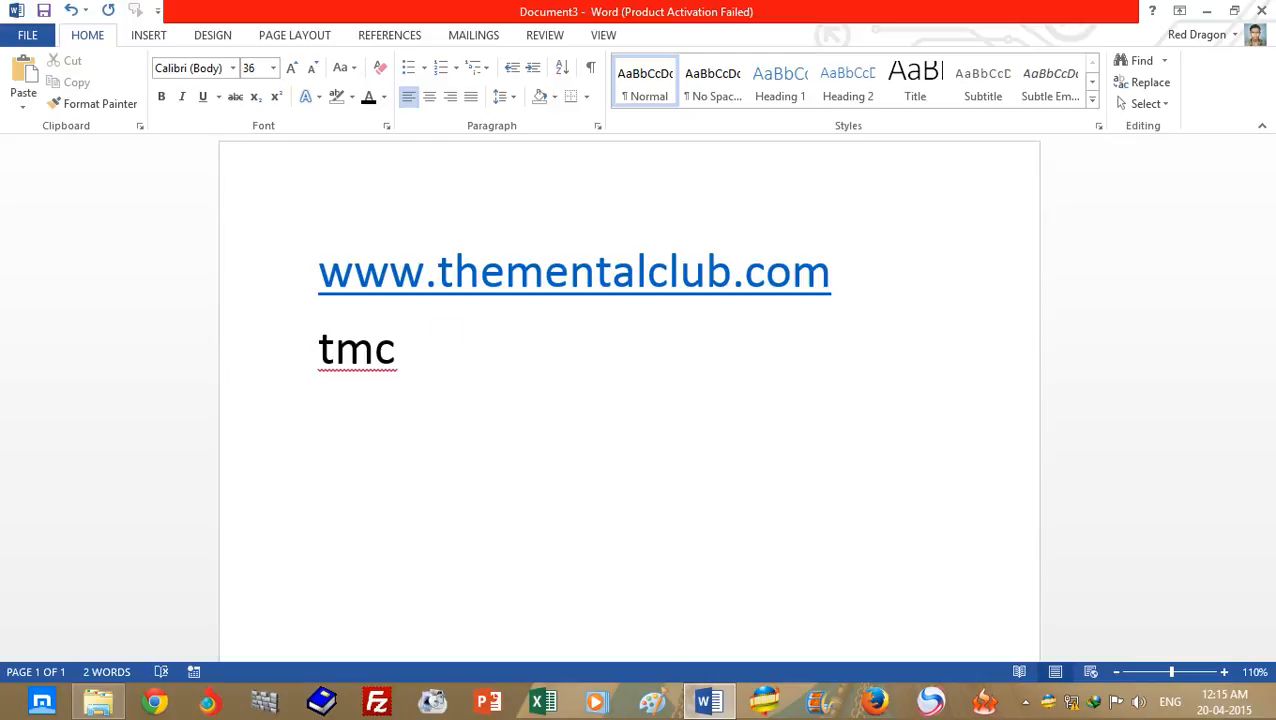
left_click_drag(835, 273, 325, 275)
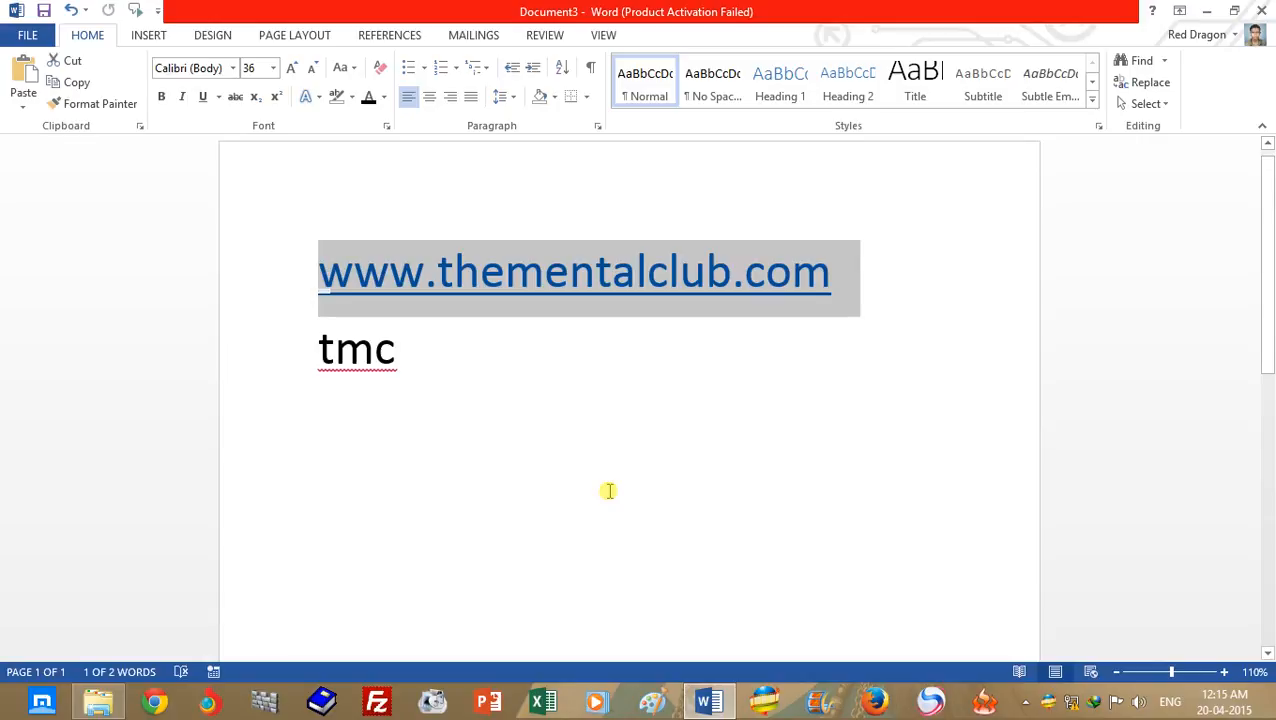
key("alt+F3")
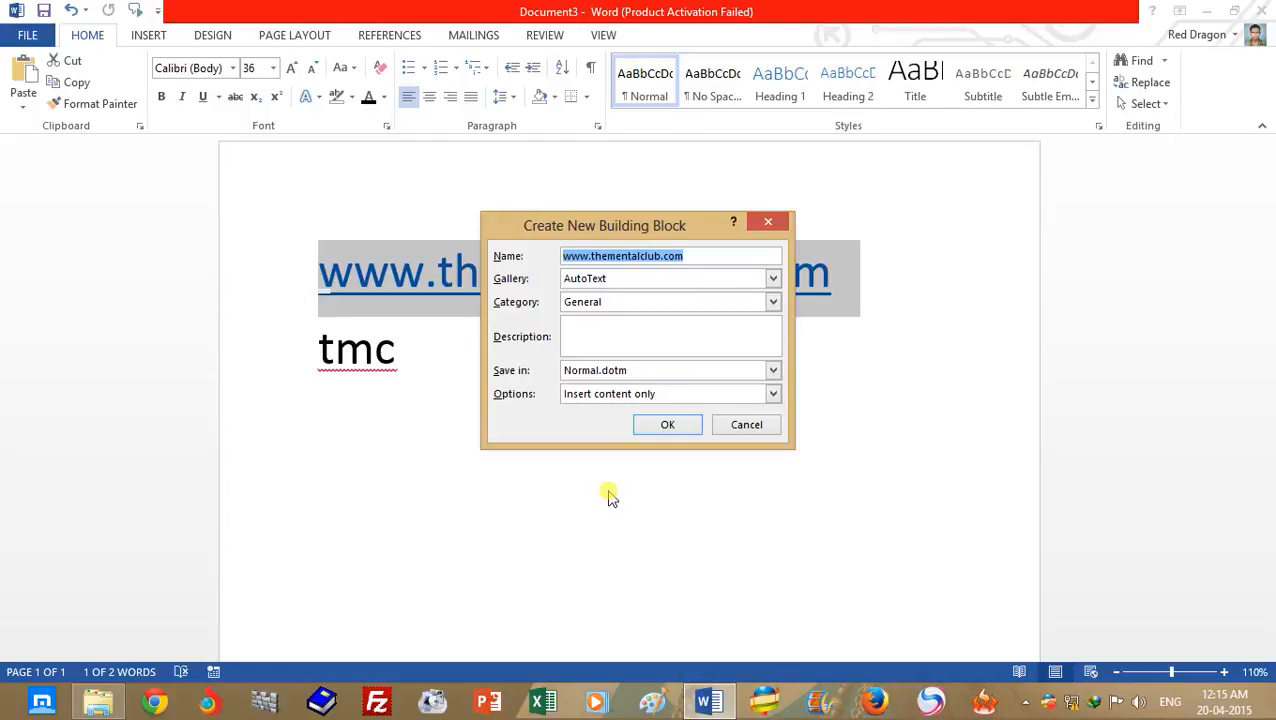
key("BackSpace")
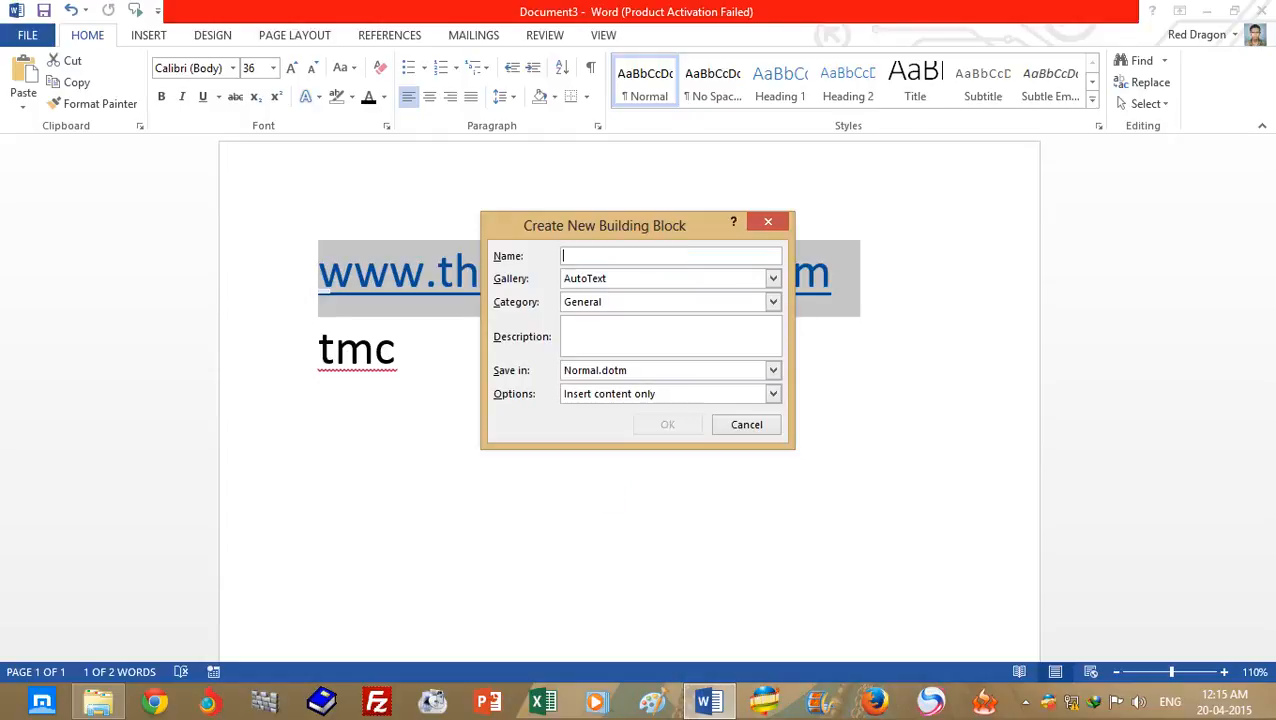
type("tmc")
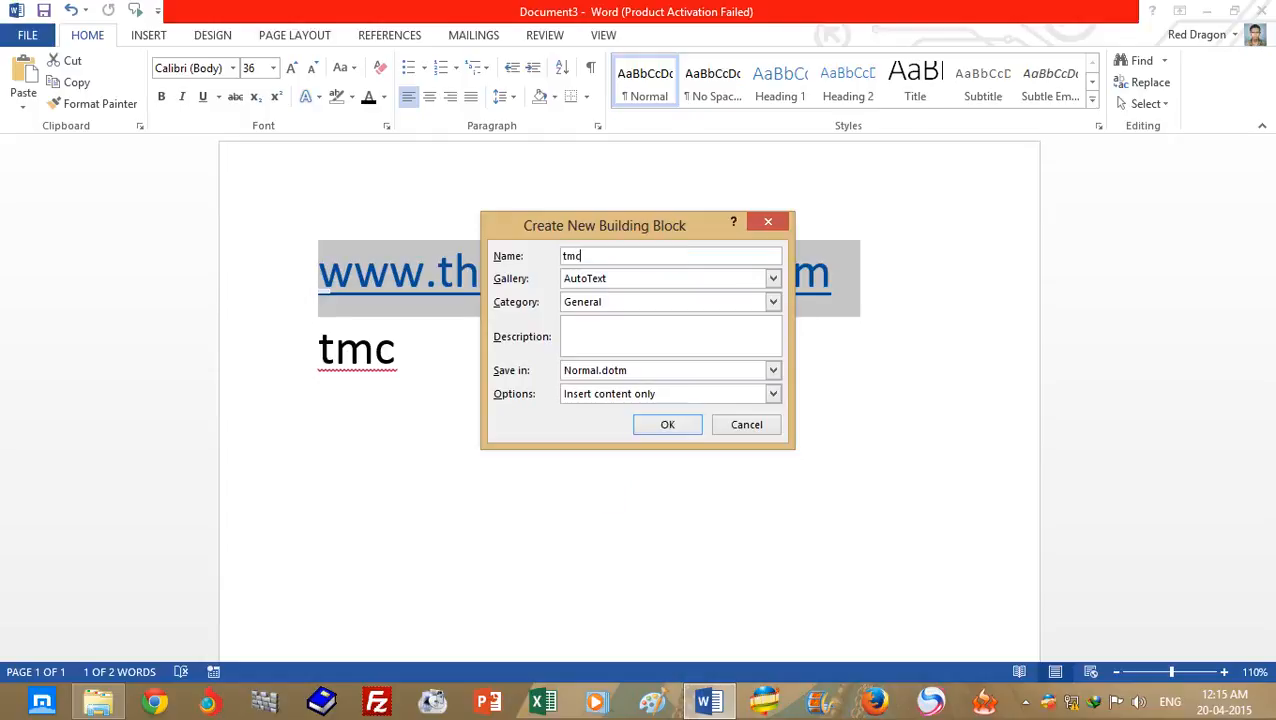
left_click(679, 424)
- Delete the plain "tmc" text on the second line and insert the "tmc" AutoText entry in its place
left_click(281, 368)
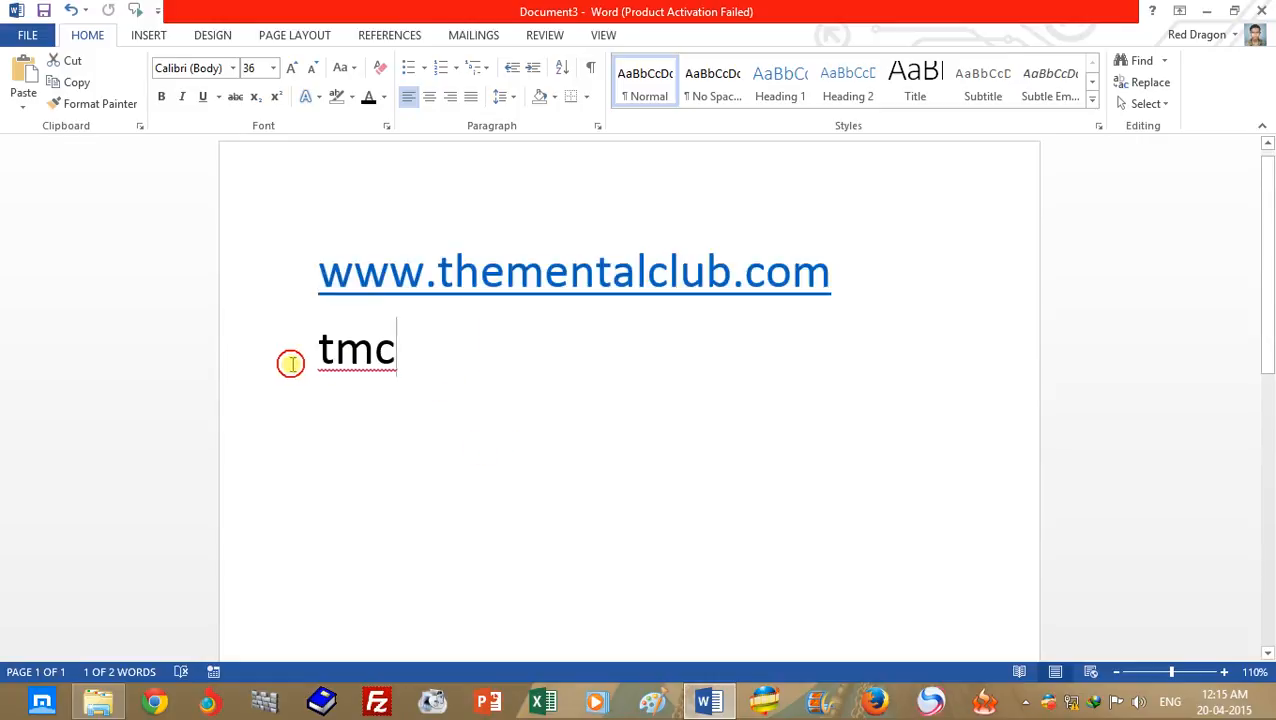
key("BackSpace")
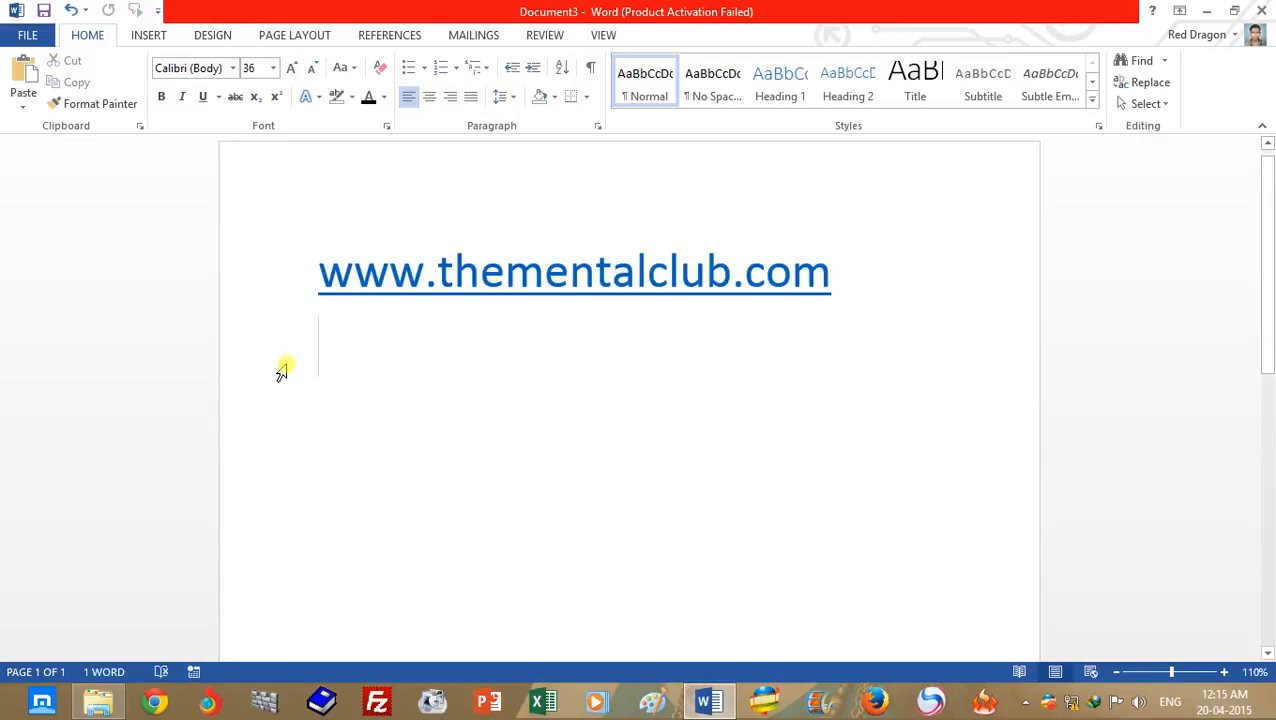
type("tmc")
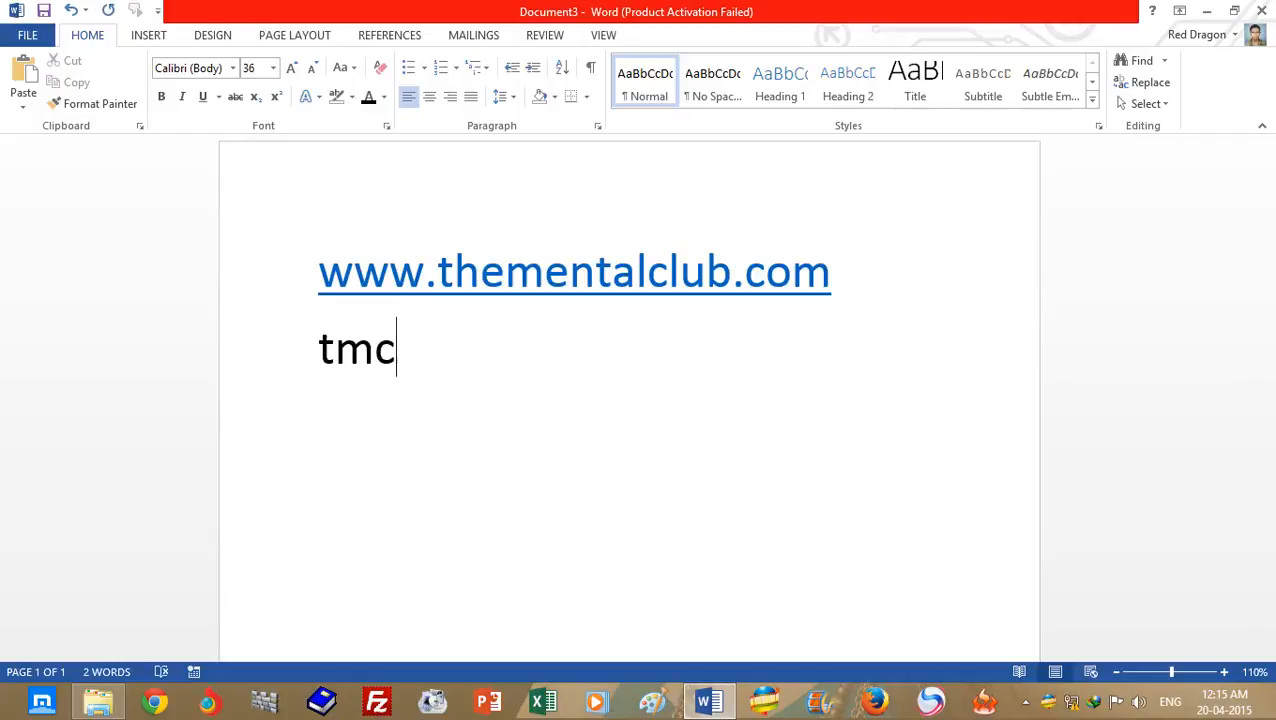
key("Return")
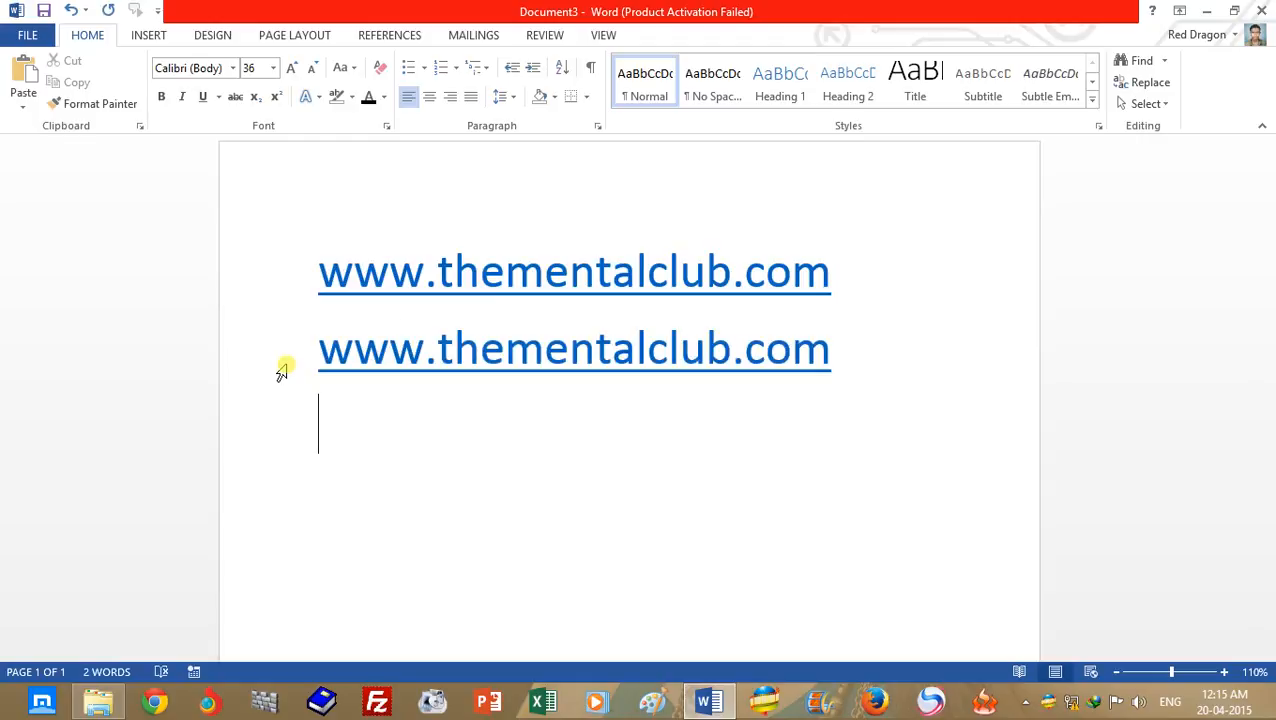
- Insert the "tmc" AutoText entry two more times, on the third and fourth lines
type("tm")
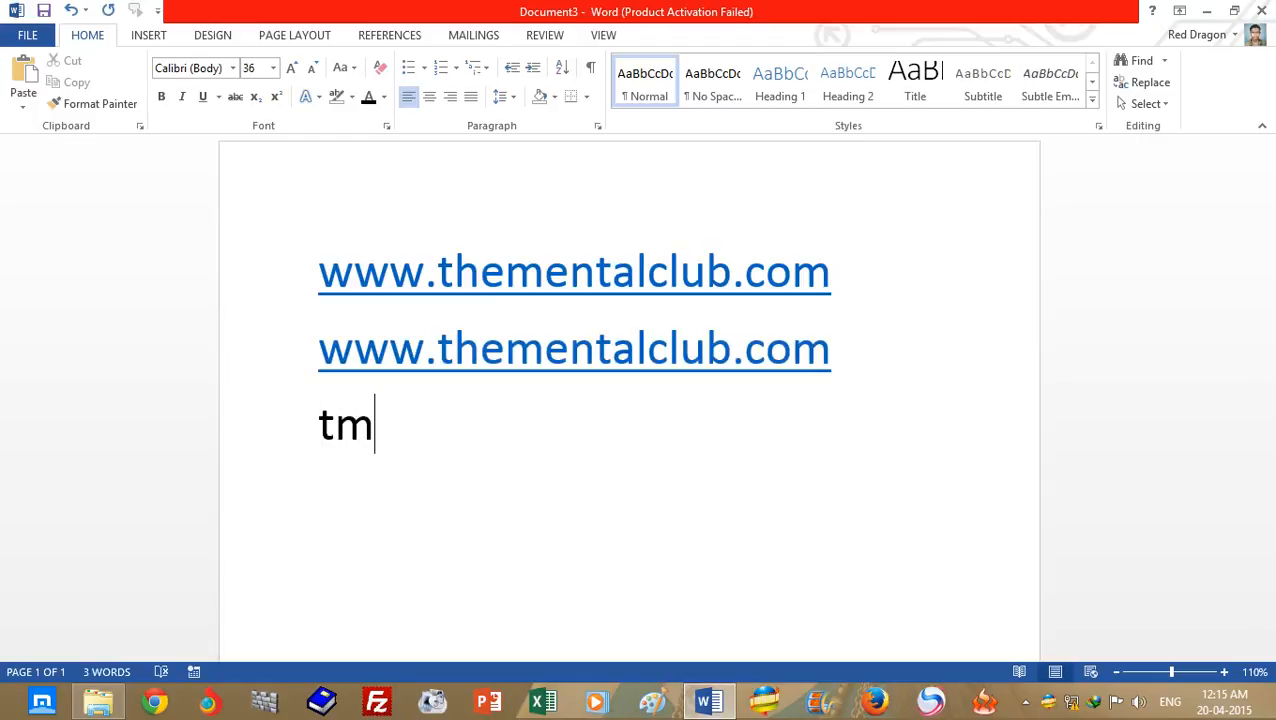
type("c")
key("Return")
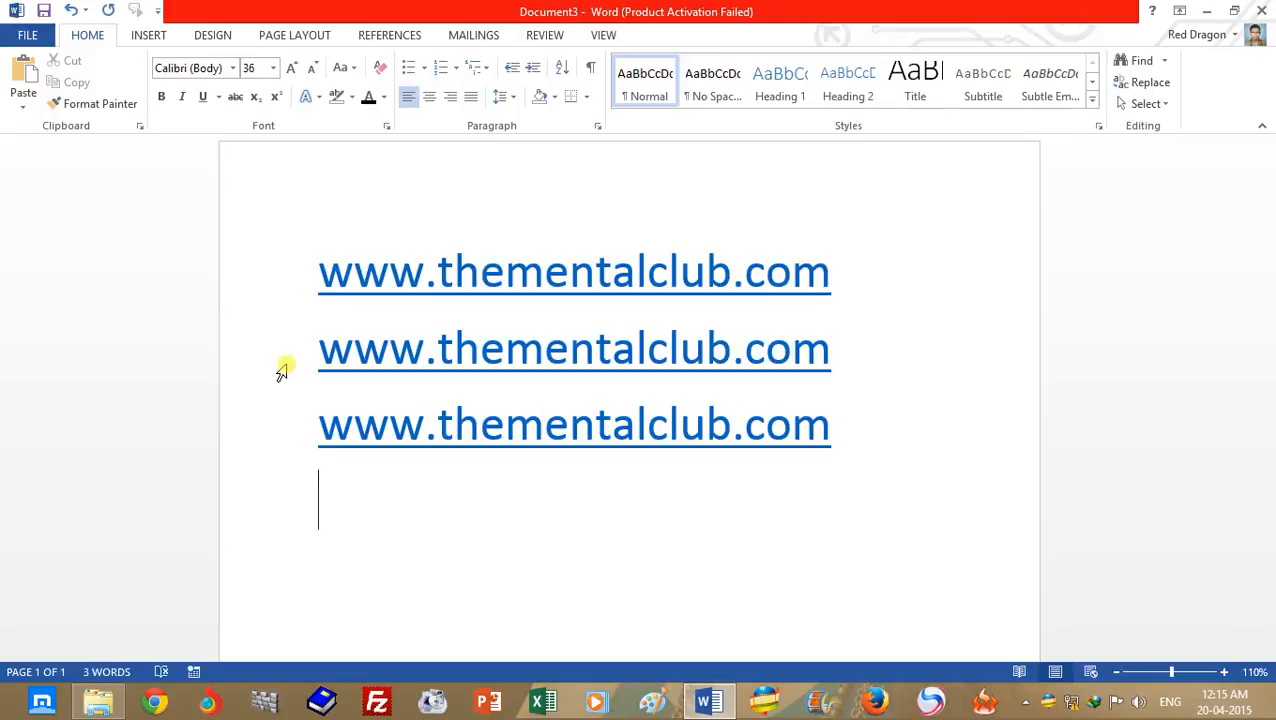
type("tmc")
key("Return")
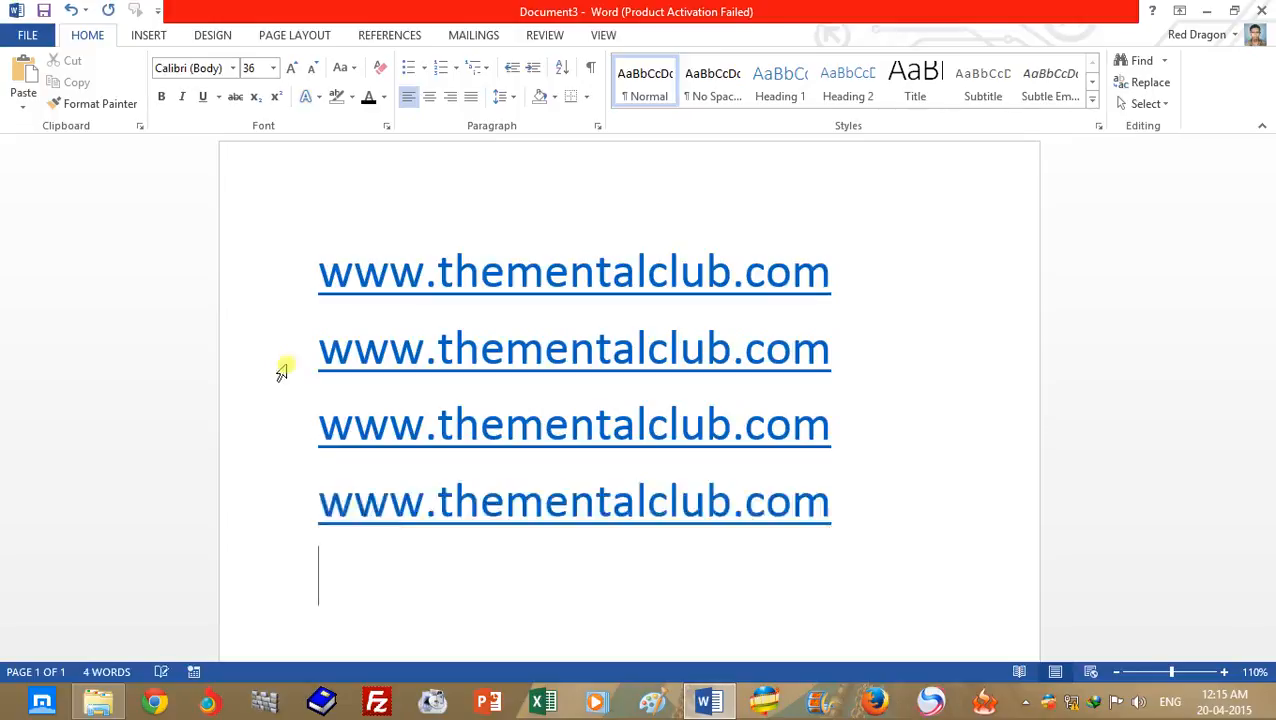